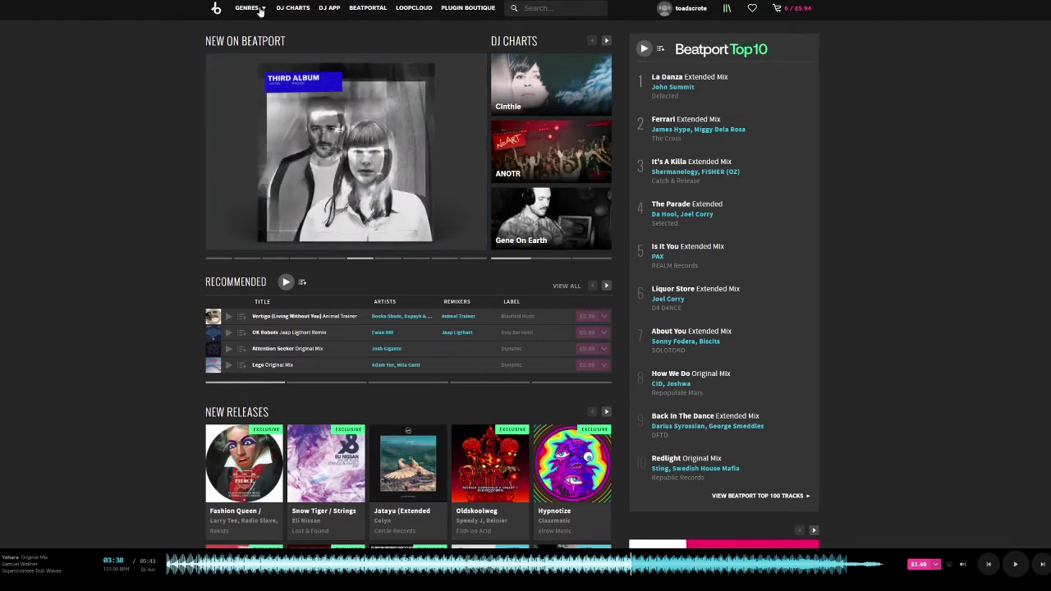
Open the full track list of the Techno (Peak Time / Driving) genre.
mouse_move(244, 10)
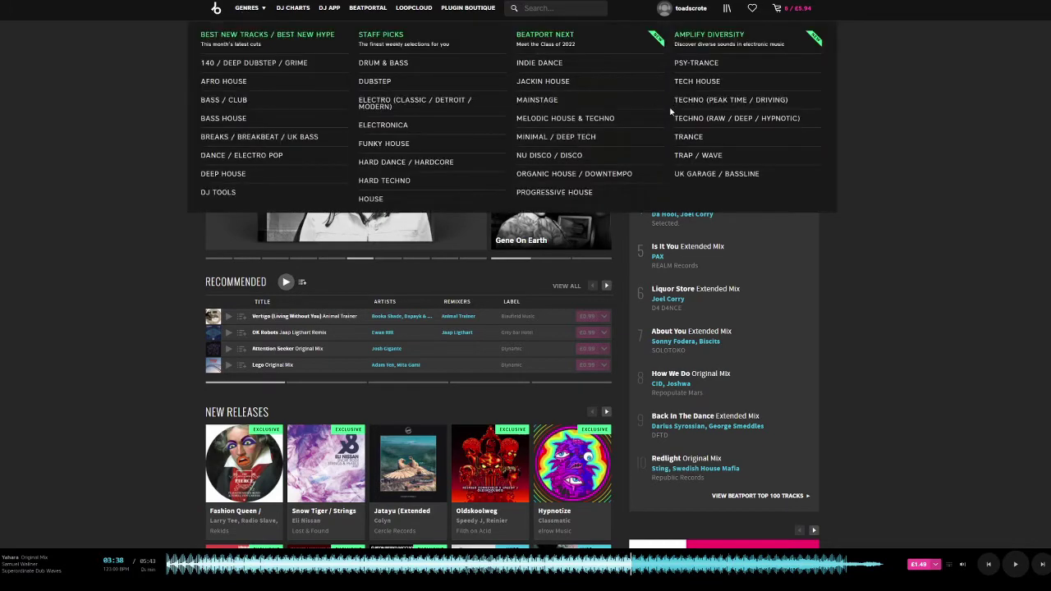
click(730, 101)
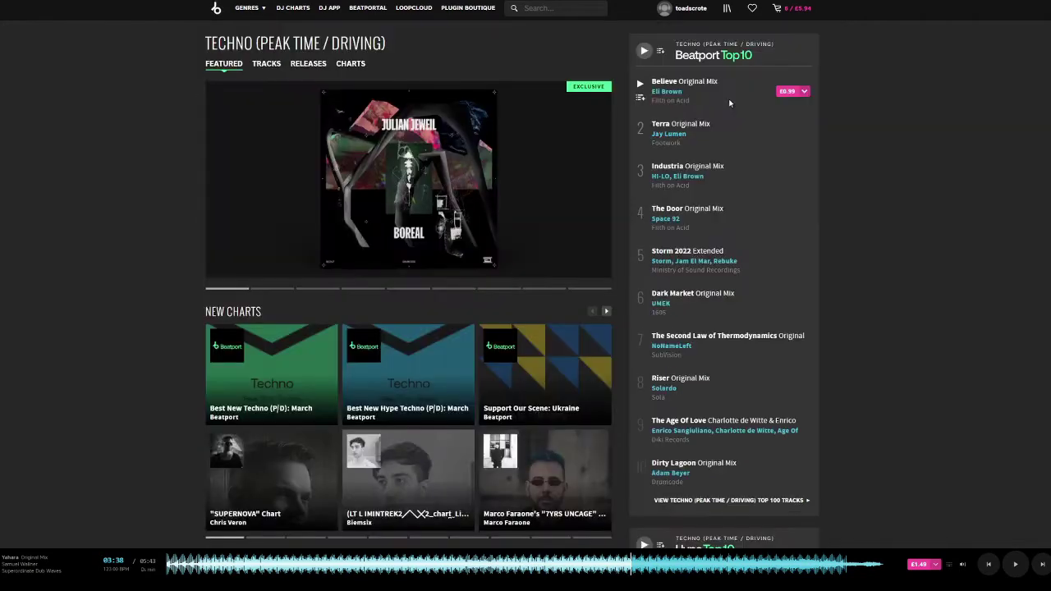
click(266, 64)
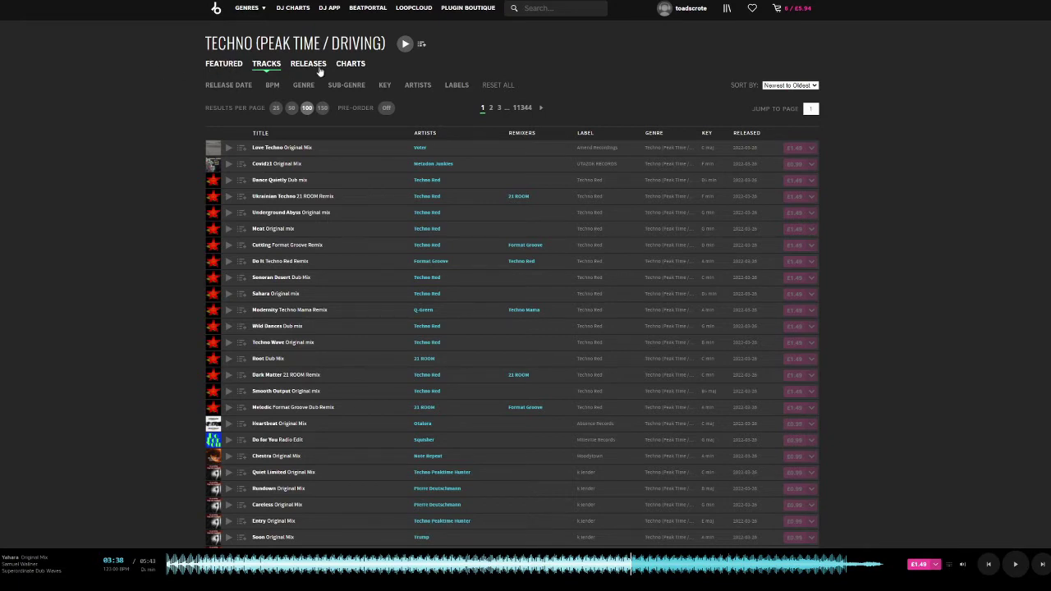
Filter the track list by release date to show only yesterday's releases.
click(244, 85)
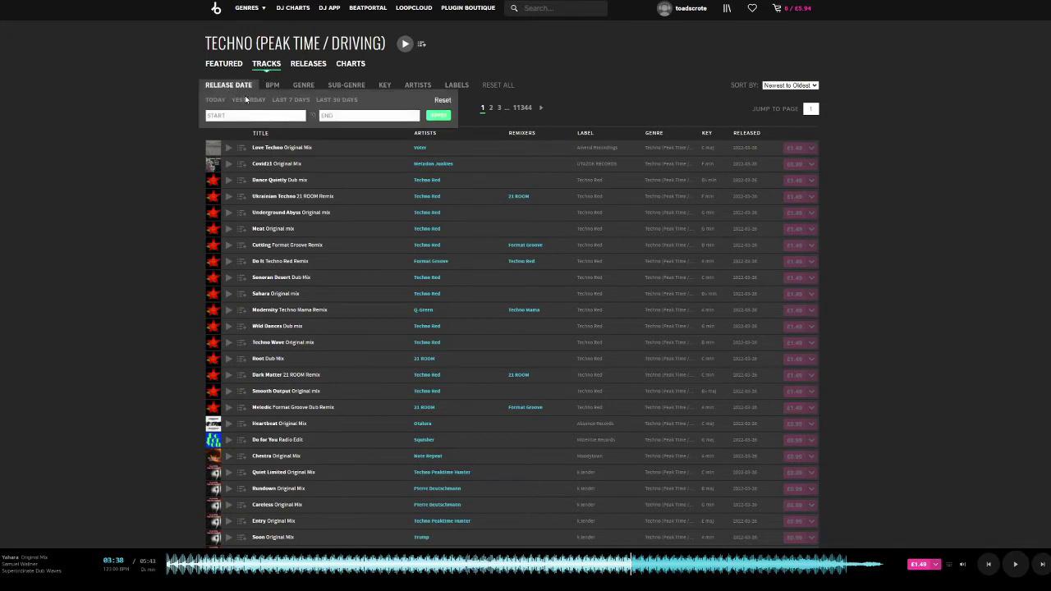
click(248, 101)
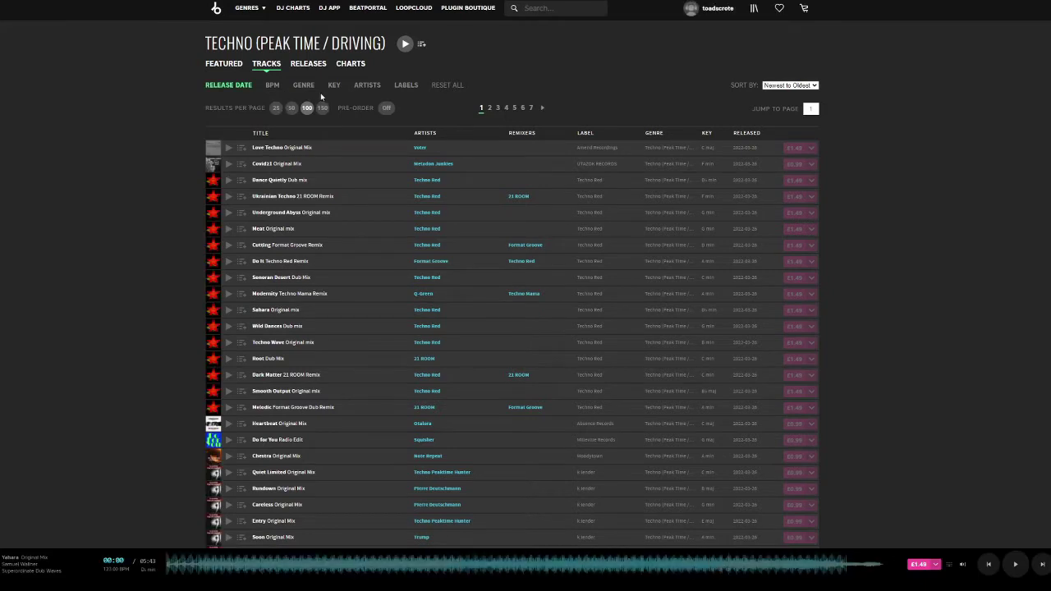
click(367, 85)
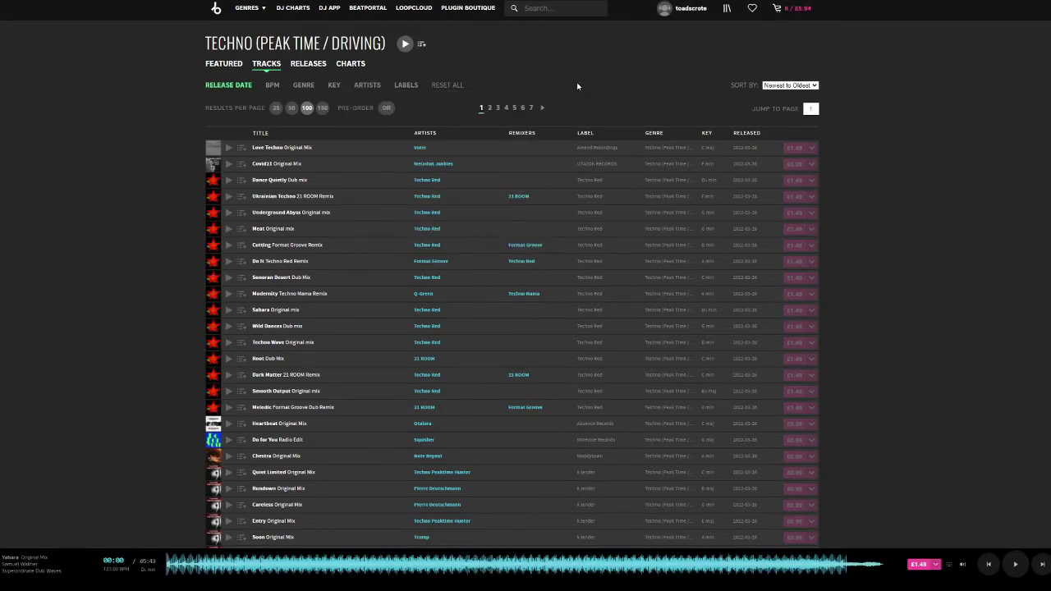
Filter the tracks by tempo with a BPM range of 120 to 130.
click(271, 84)
click(279, 115)
text(12)
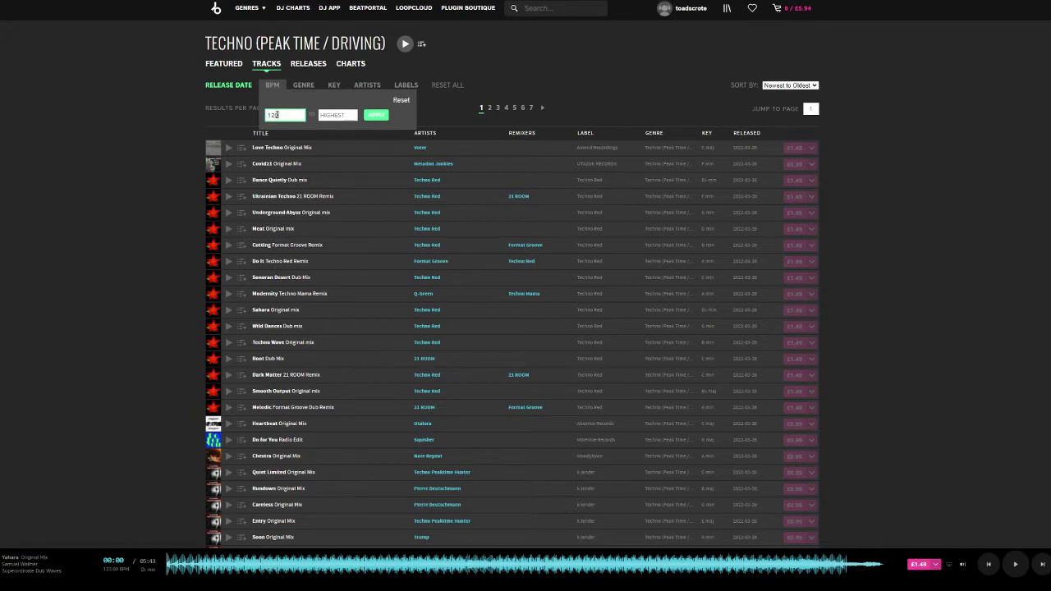
mouse_move(270, 87)
click(345, 115)
text(12)
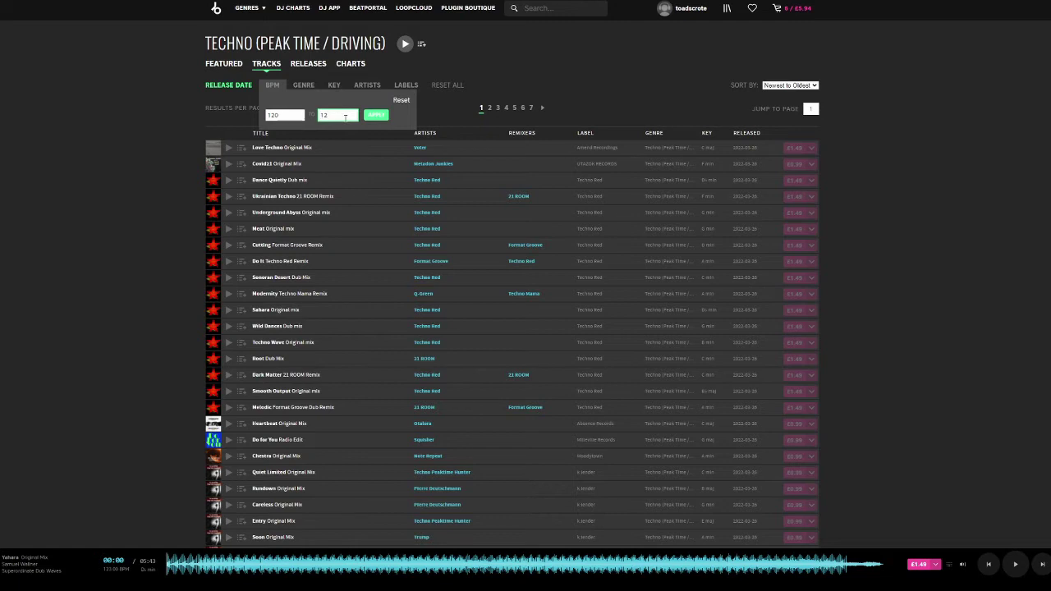
key(BackSpace)
text(30)
click(381, 116)
click(377, 115)
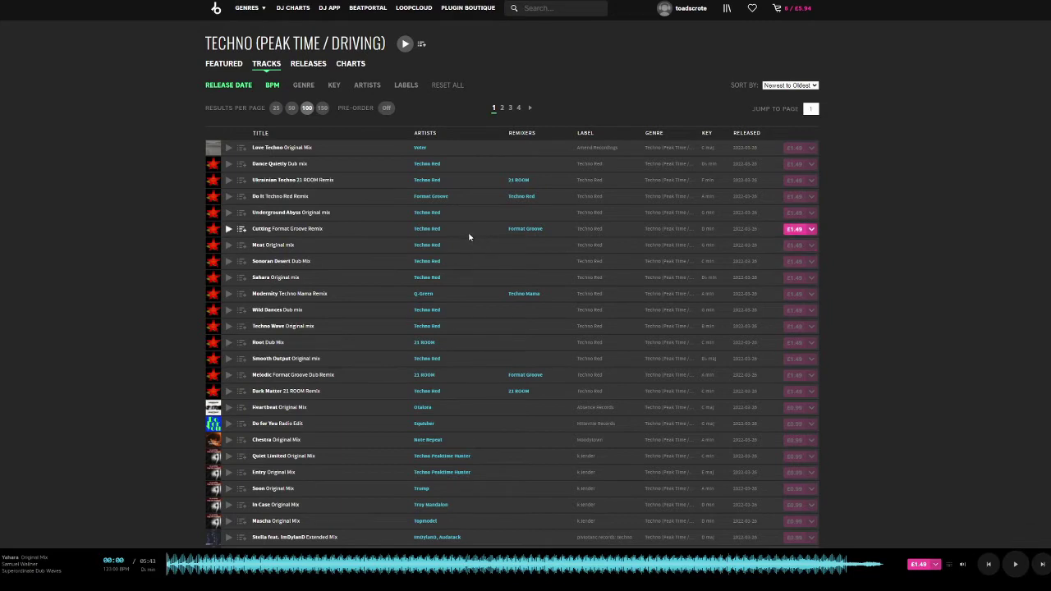
Preview Love Techno Original Mix at several points, skip to the following track and pause playback.
click(228, 148)
click(307, 570)
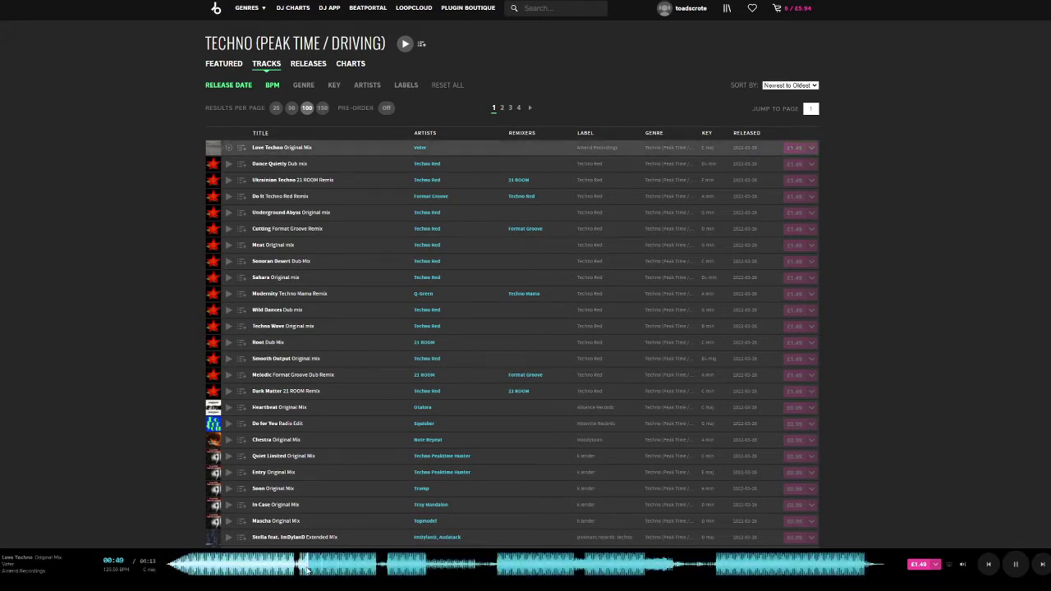
click(414, 566)
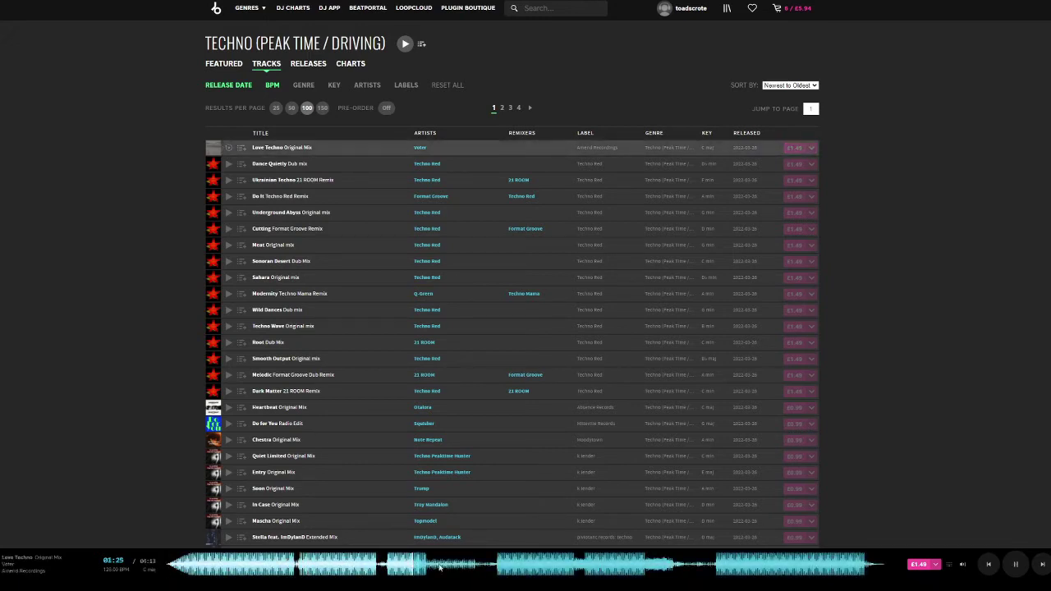
click(527, 566)
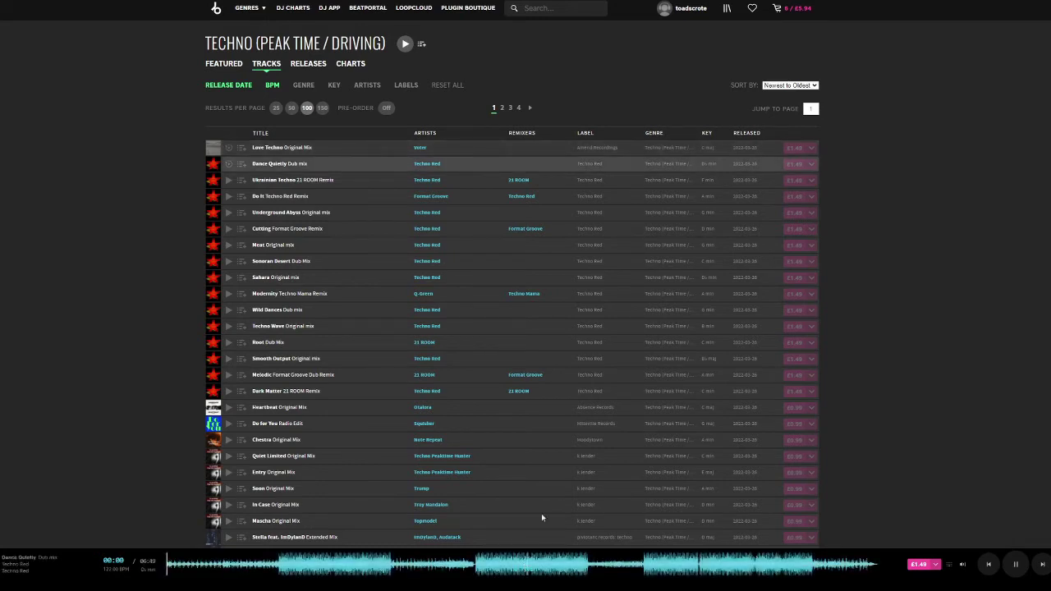
key(space)
Play Heartbeat Original Mix and sample it at successive points through the first build-up and breakdown.
click(228, 409)
click(287, 561)
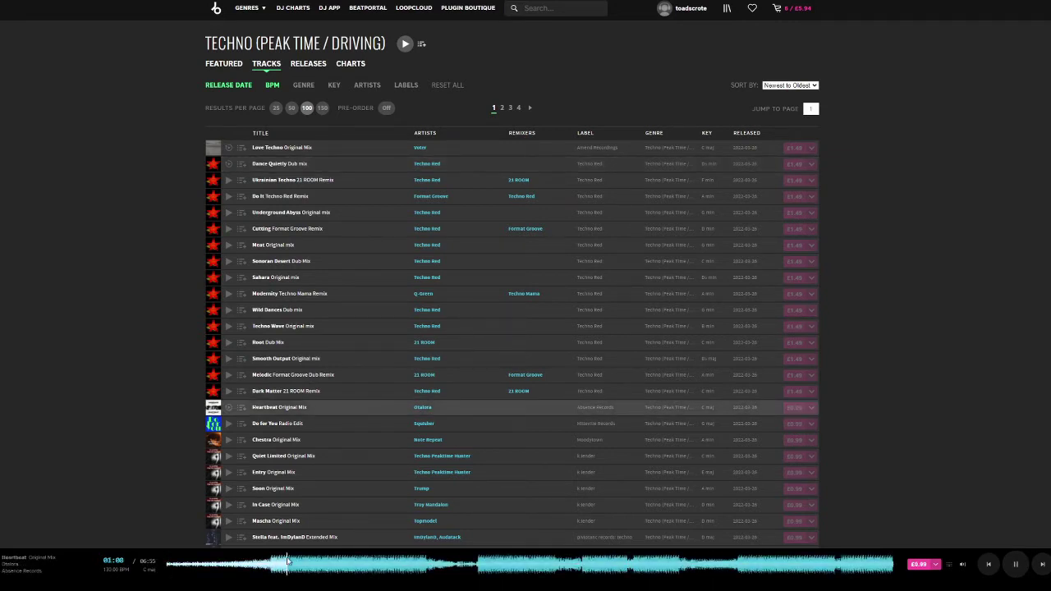
click(332, 564)
click(376, 564)
click(411, 564)
click(428, 564)
click(441, 564)
click(470, 564)
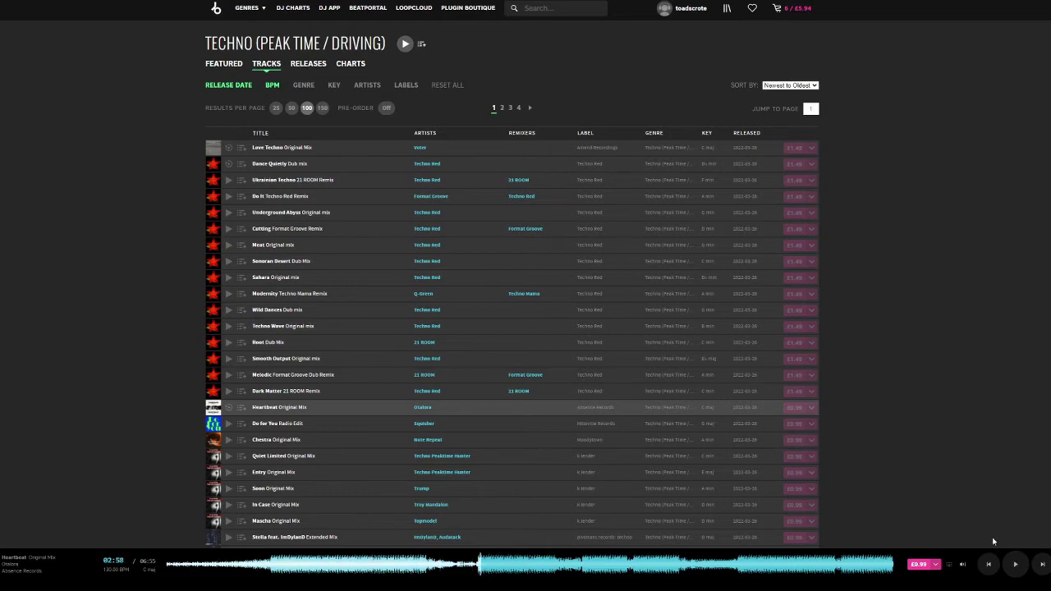
Add Heartbeat Original Mix to the USounds 35 playlist.
click(935, 567)
click(869, 514)
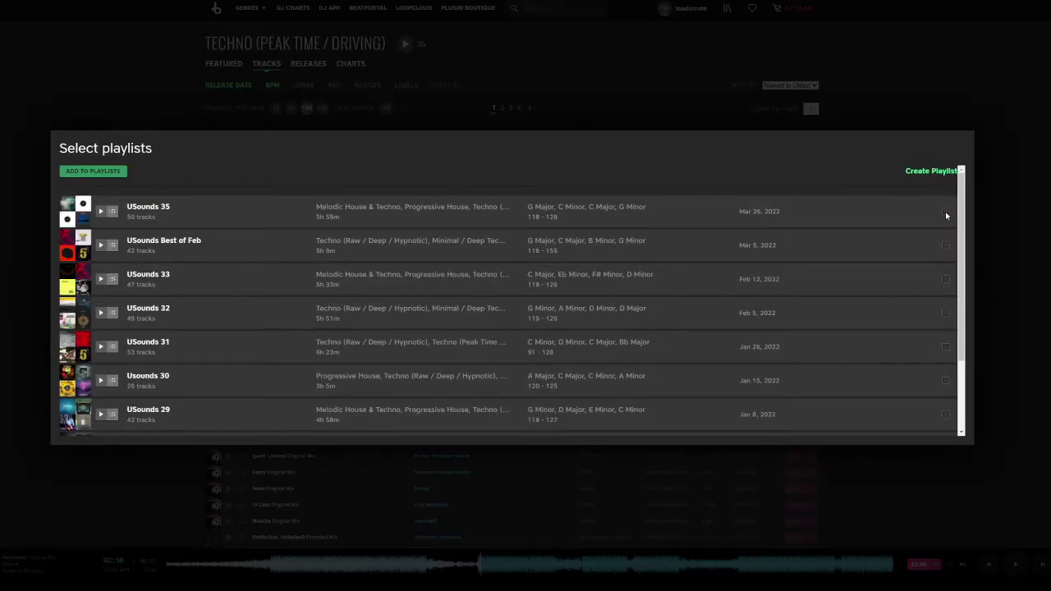
click(946, 211)
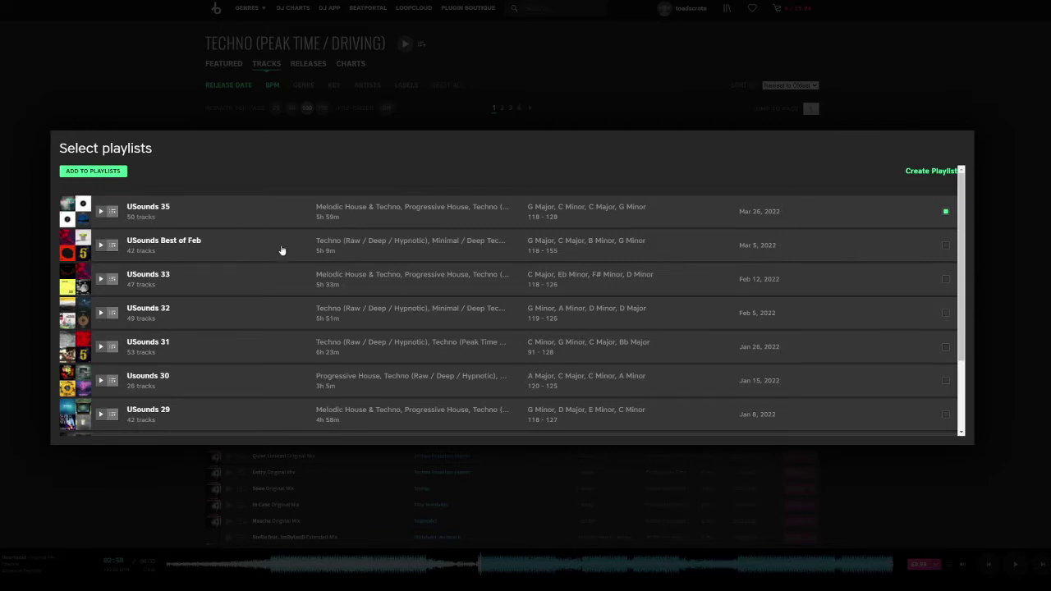
click(113, 173)
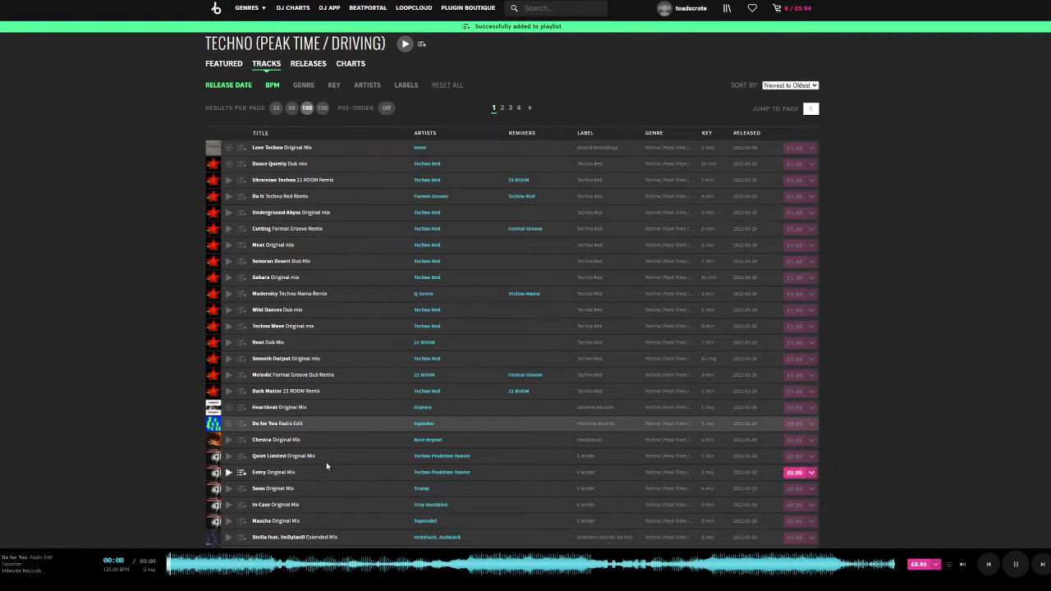
Preview Chestra Original Mix at several points up to about the middle of the track.
click(331, 565)
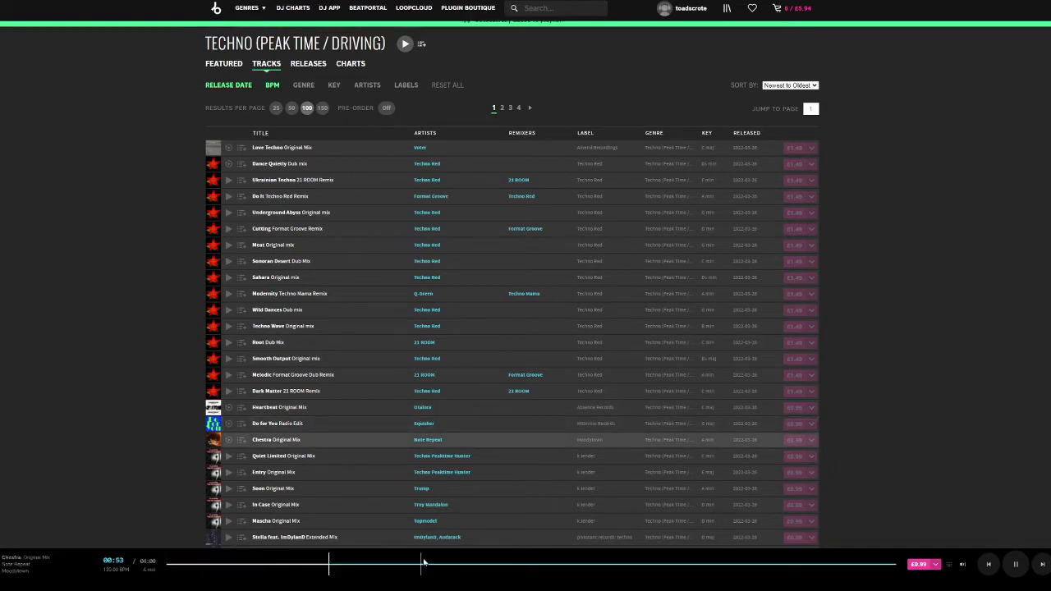
click(464, 565)
click(538, 565)
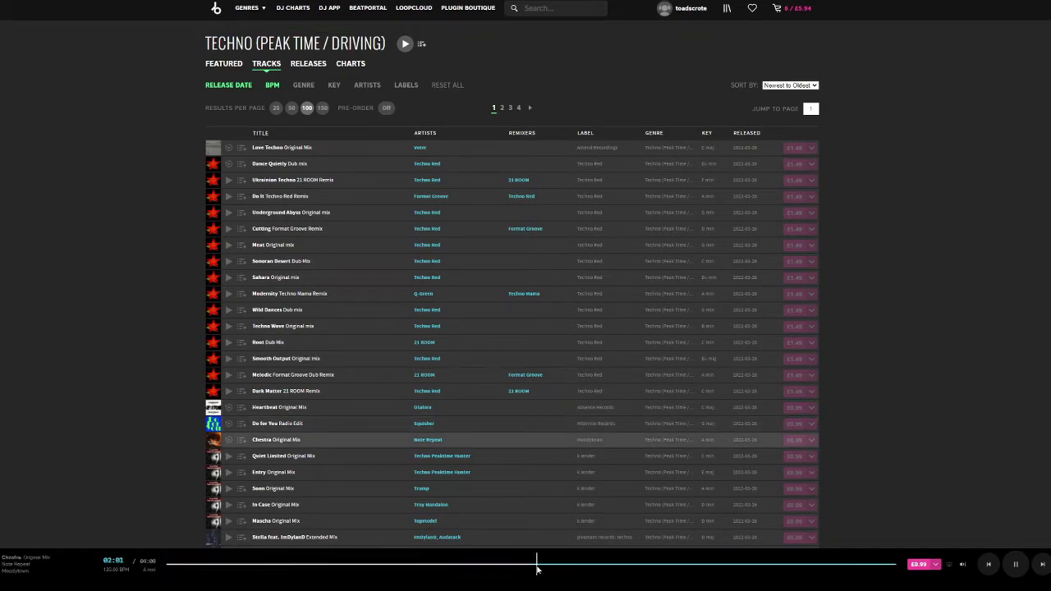
Sample Quiet Limited Original Mix at successive points along its waveform.
click(351, 565)
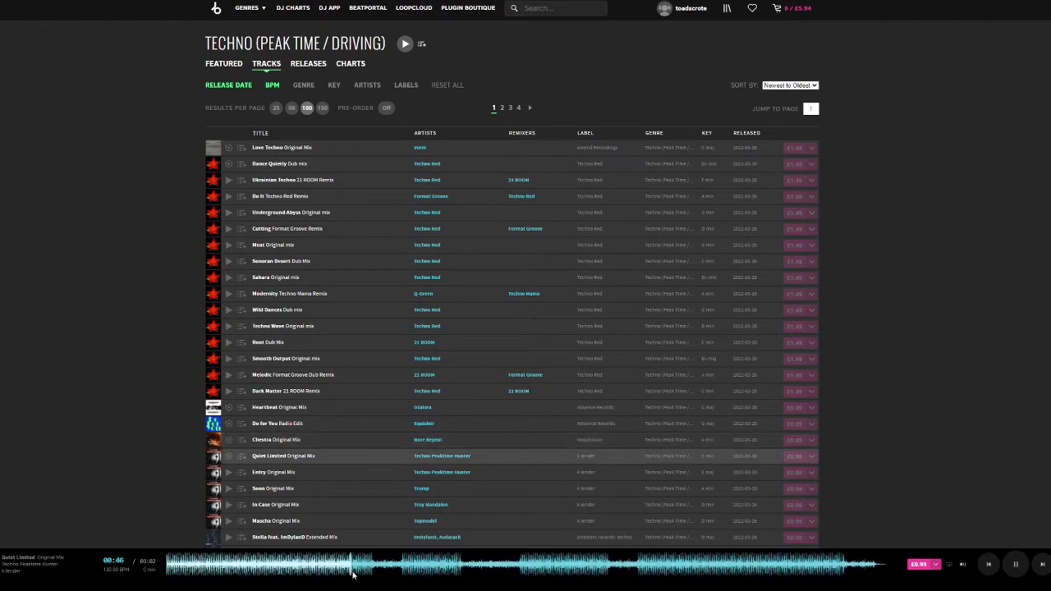
scroll(356, 566, down, 5)
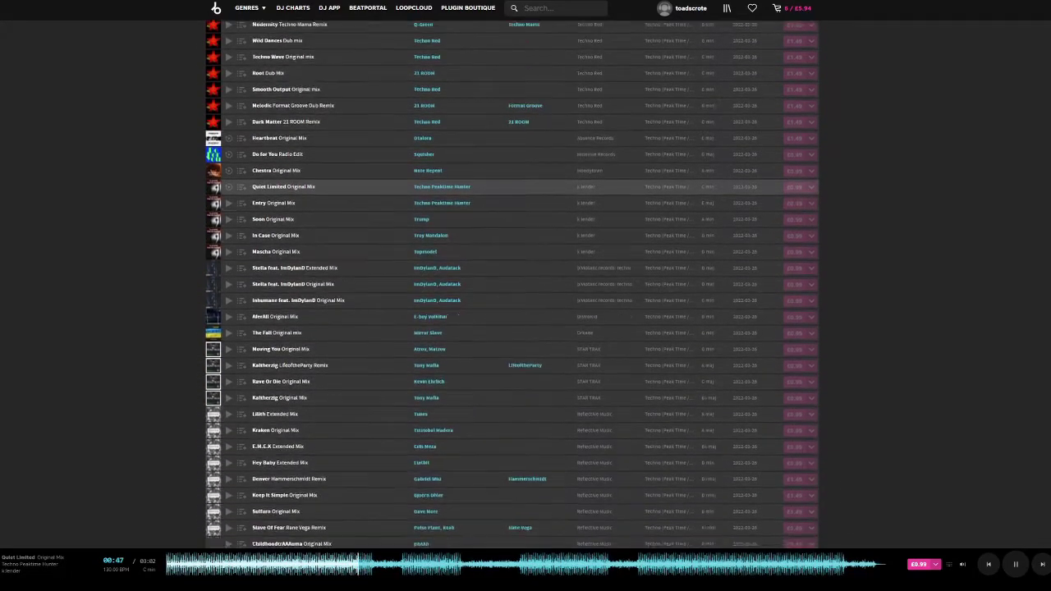
click(444, 567)
click(512, 567)
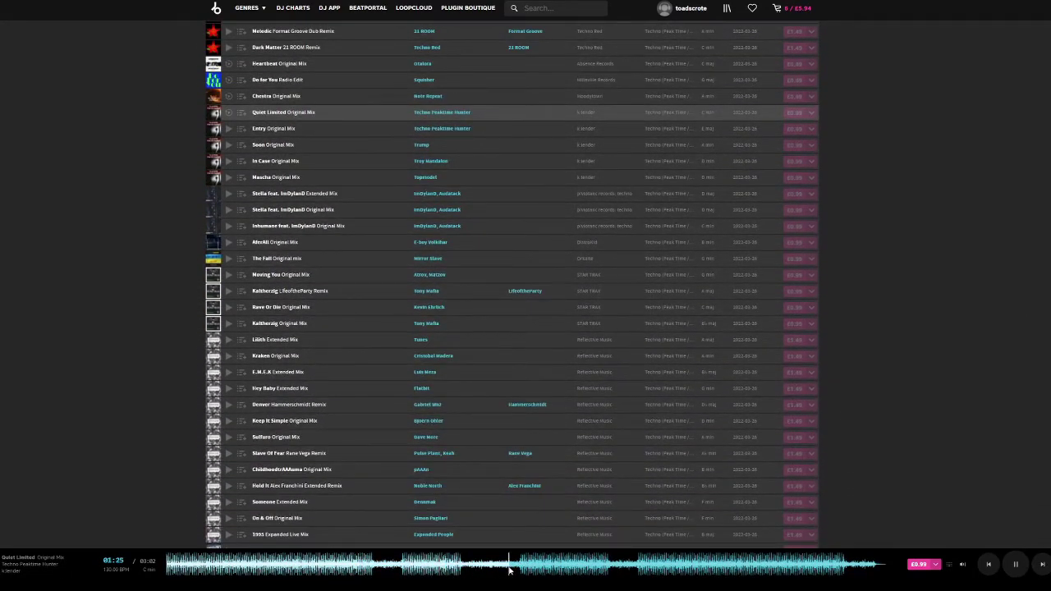
click(565, 567)
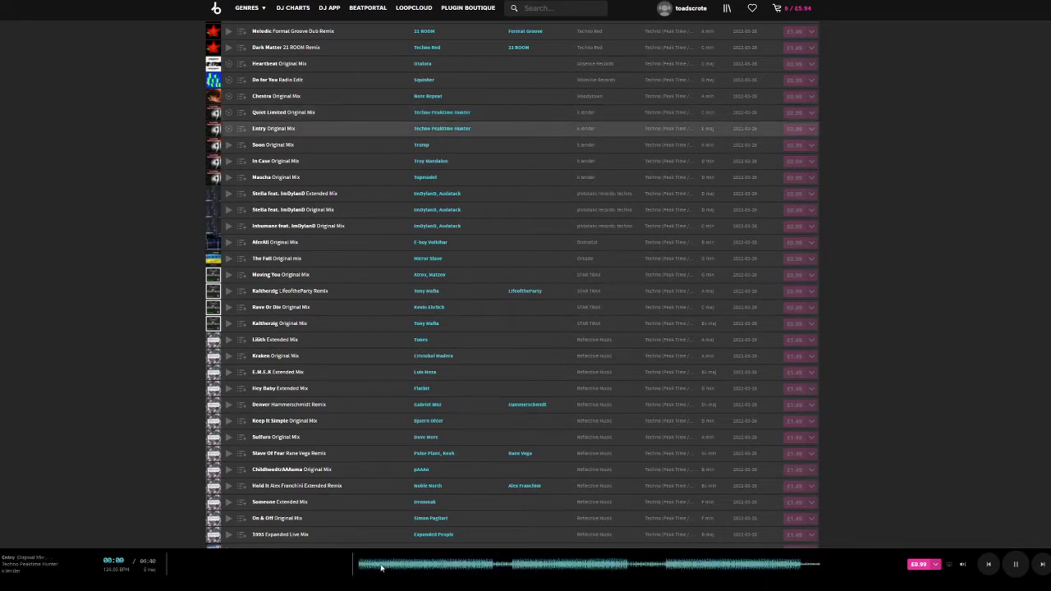
Preview short sections of Entry and Soon, and skip past In Case.
click(309, 572)
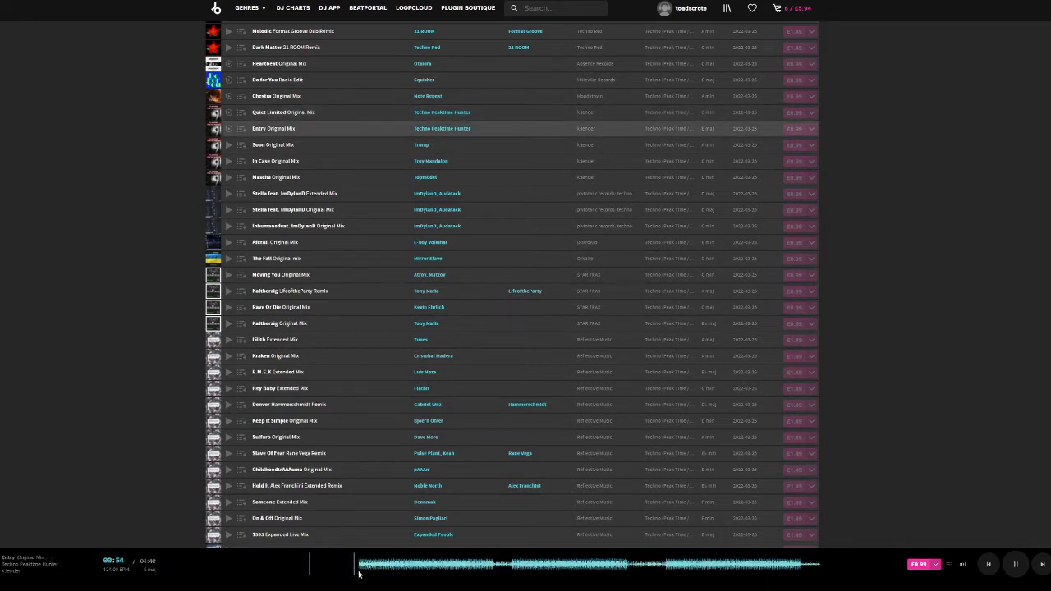
click(476, 567)
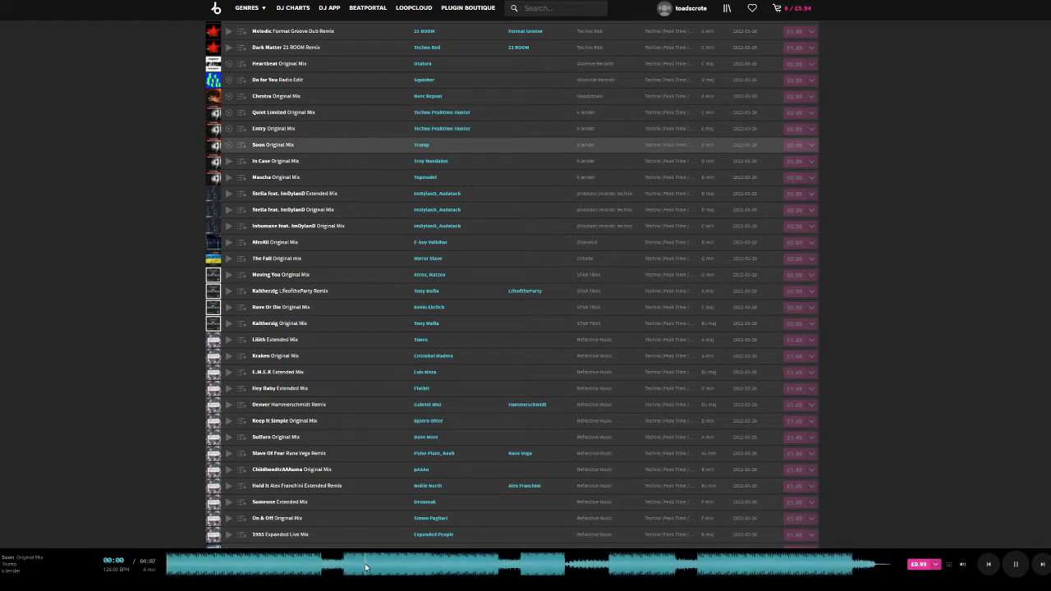
click(391, 568)
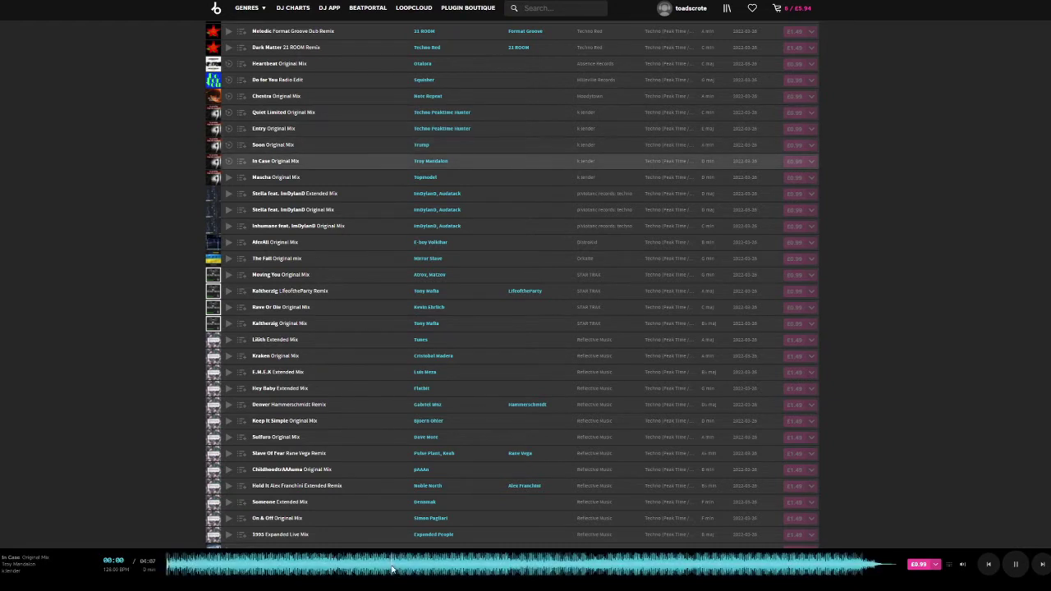
key(Right)
Preview the Extended Mix and the Original Mix of Stella feat. ImDylanD.
click(344, 570)
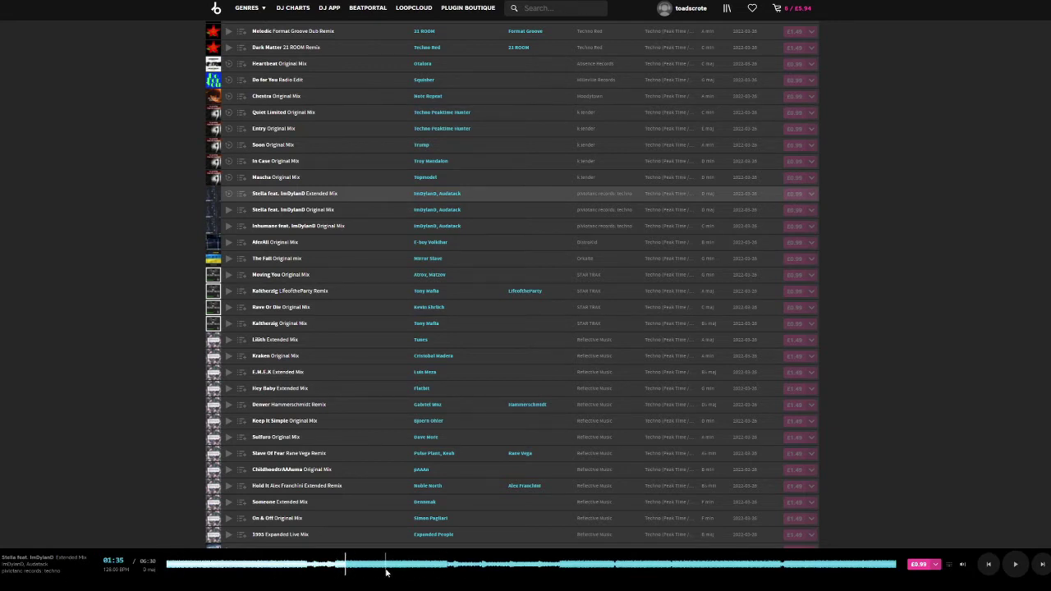
key(Right)
key(Right)
key(Right)
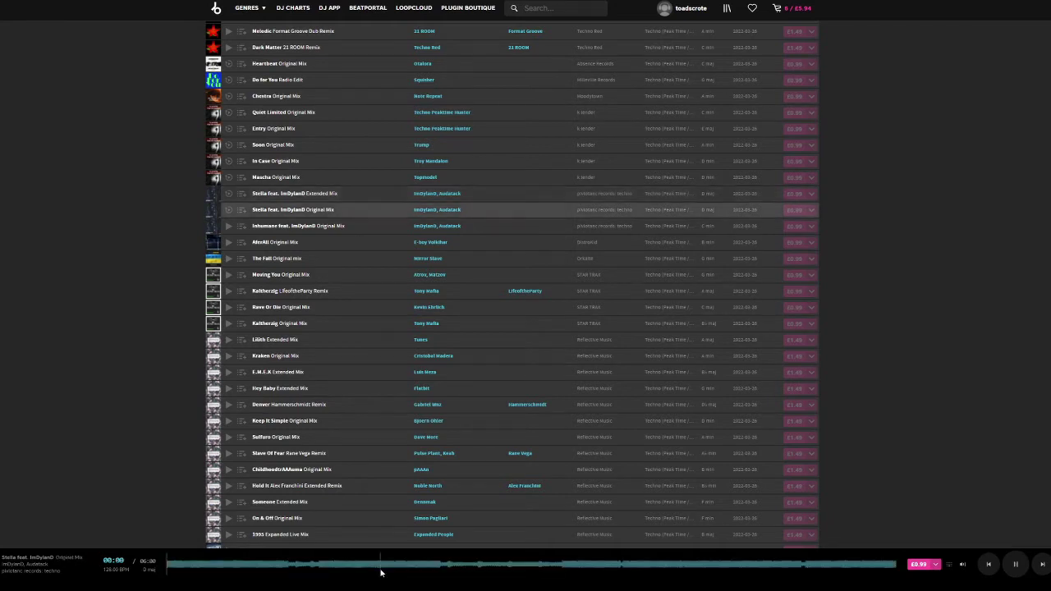
click(337, 566)
Sample AferAll Original Mix at successive points, up to the section following its late breakdown.
click(402, 566)
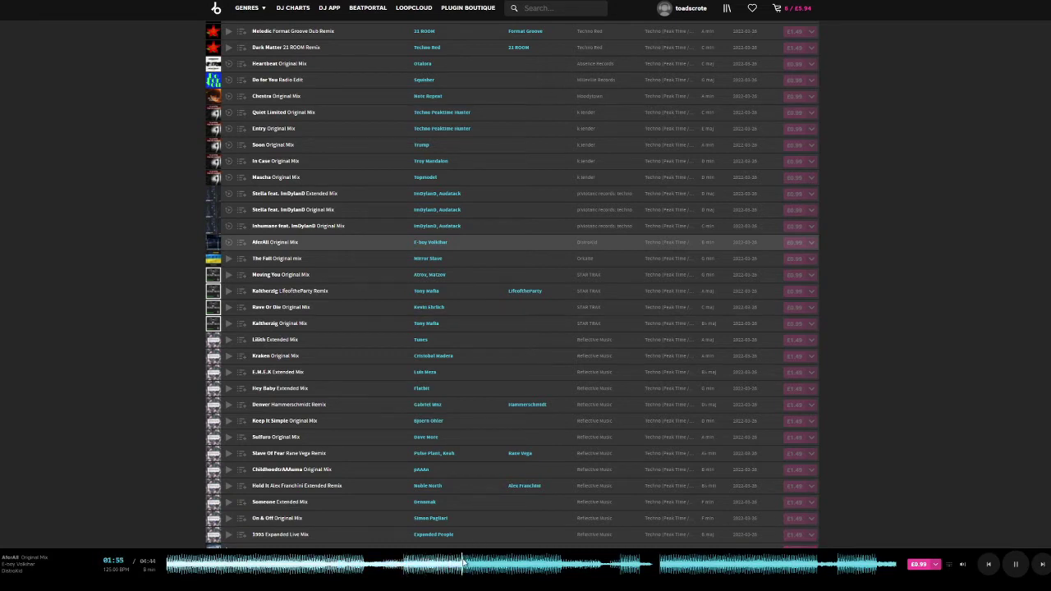
click(516, 566)
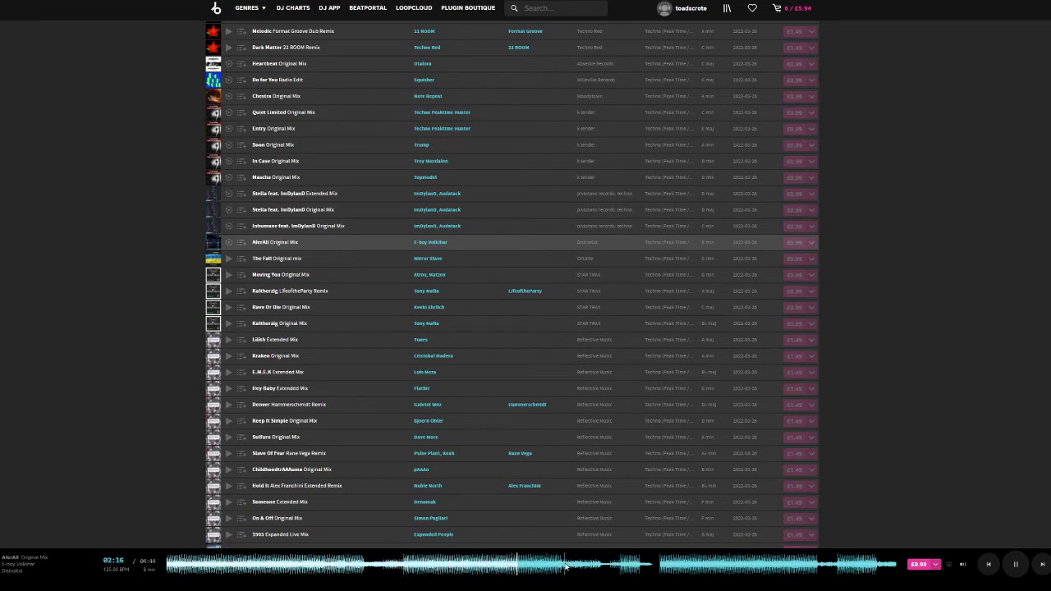
click(618, 565)
click(659, 565)
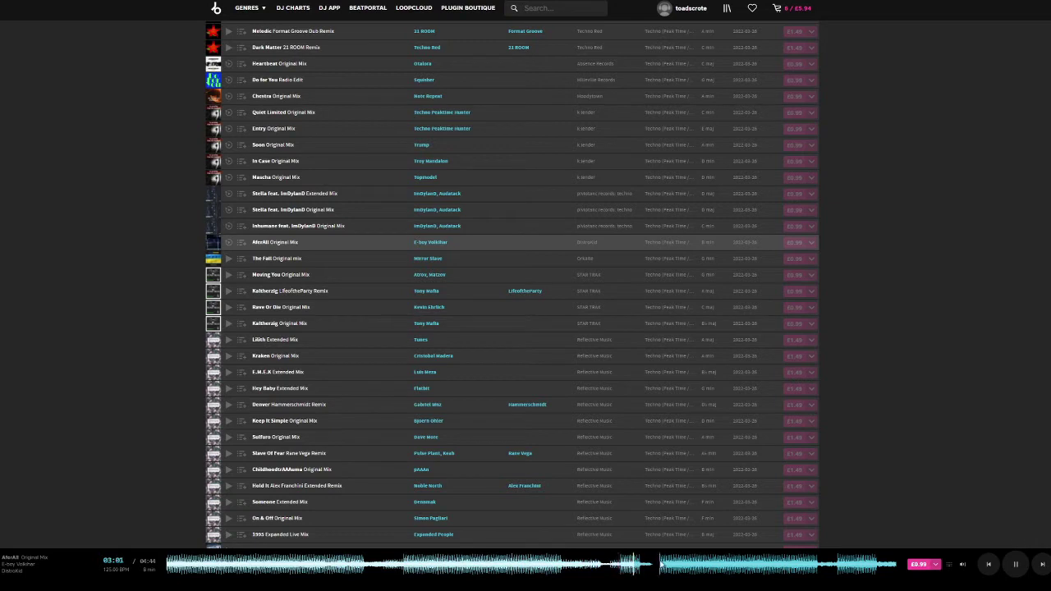
click(659, 572)
Add AferAll Original Mix to the USounds 35 playlist.
click(935, 565)
click(875, 513)
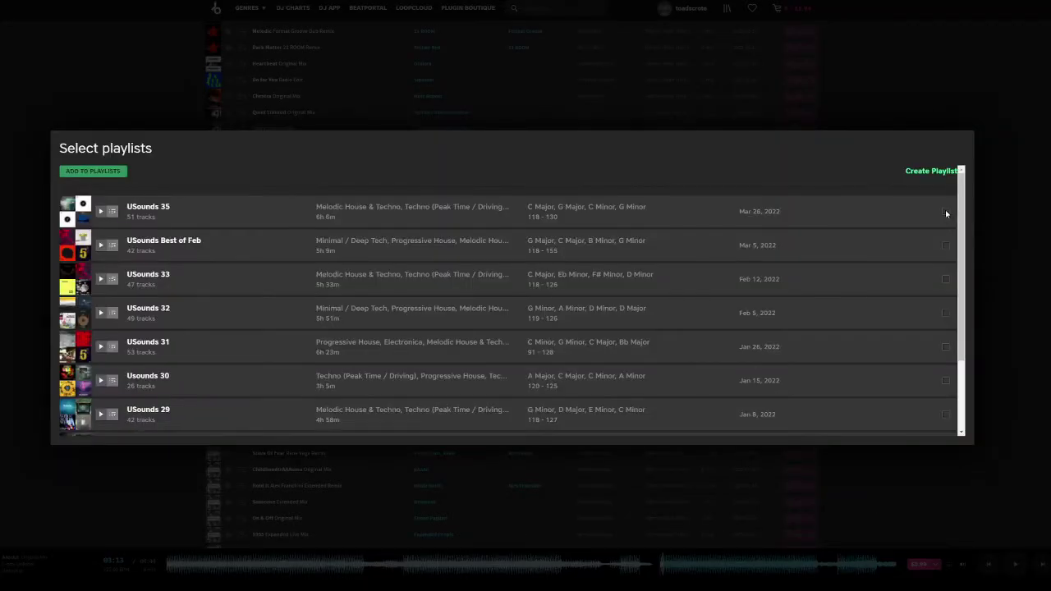
click(946, 212)
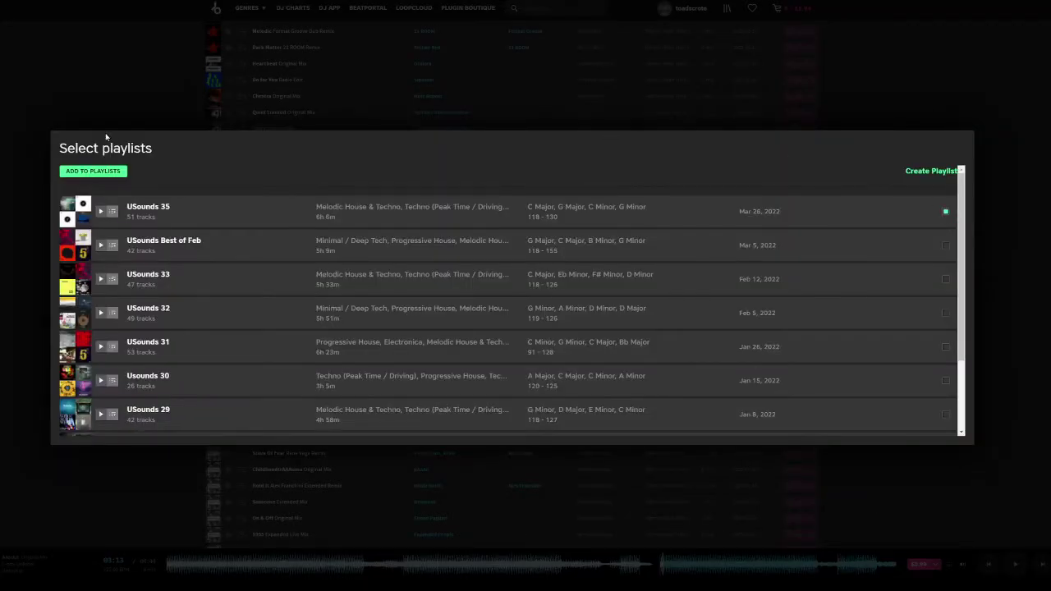
click(98, 172)
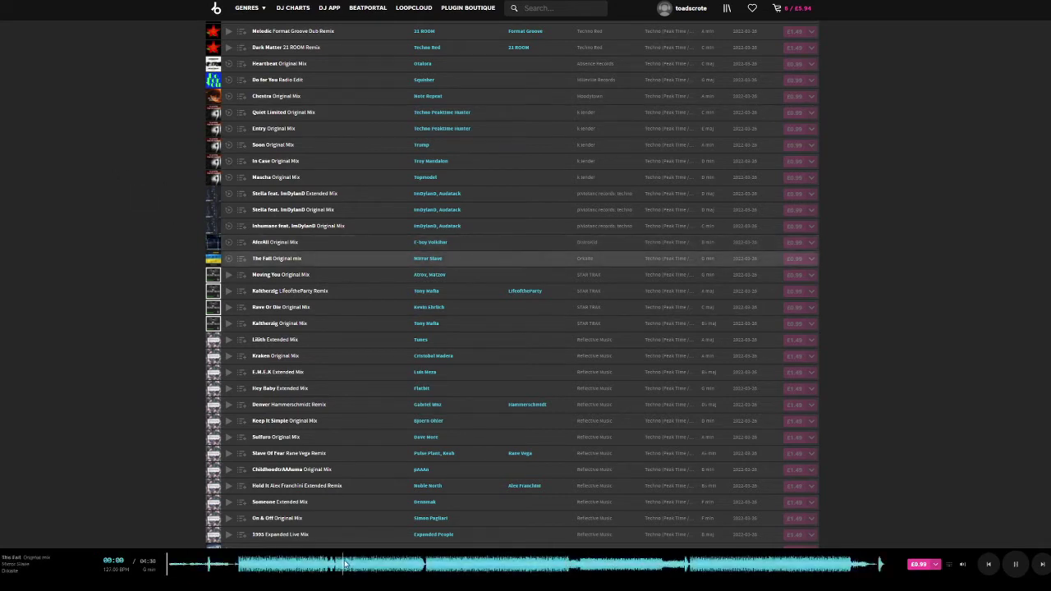
Preview Moving You Original Mix, and sample Kaltherzig LifeoftheParty Remix at later points up to the section after its breakdown.
key(Right)
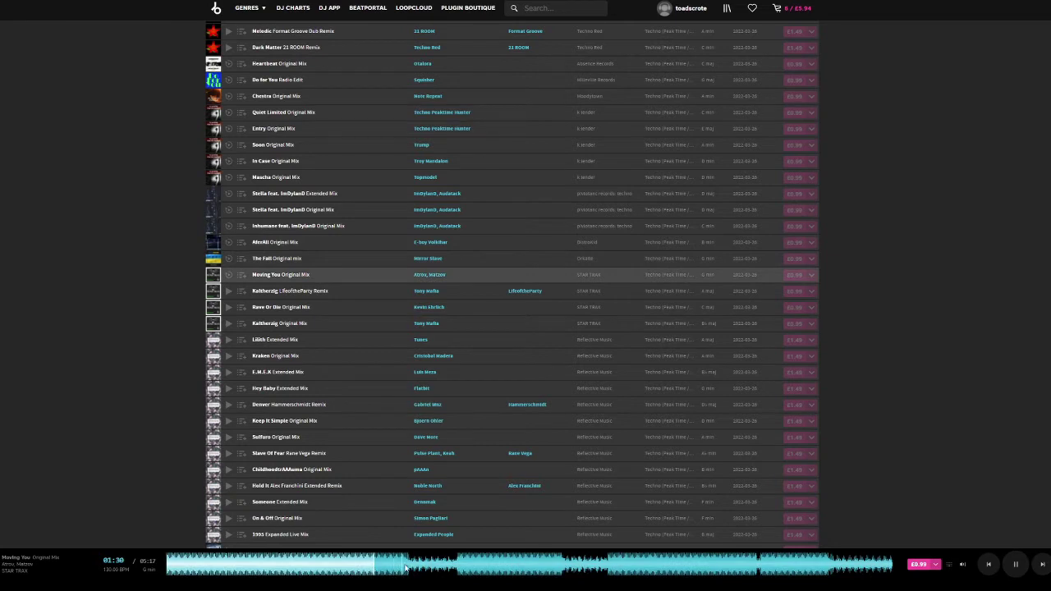
click(475, 569)
key(Right)
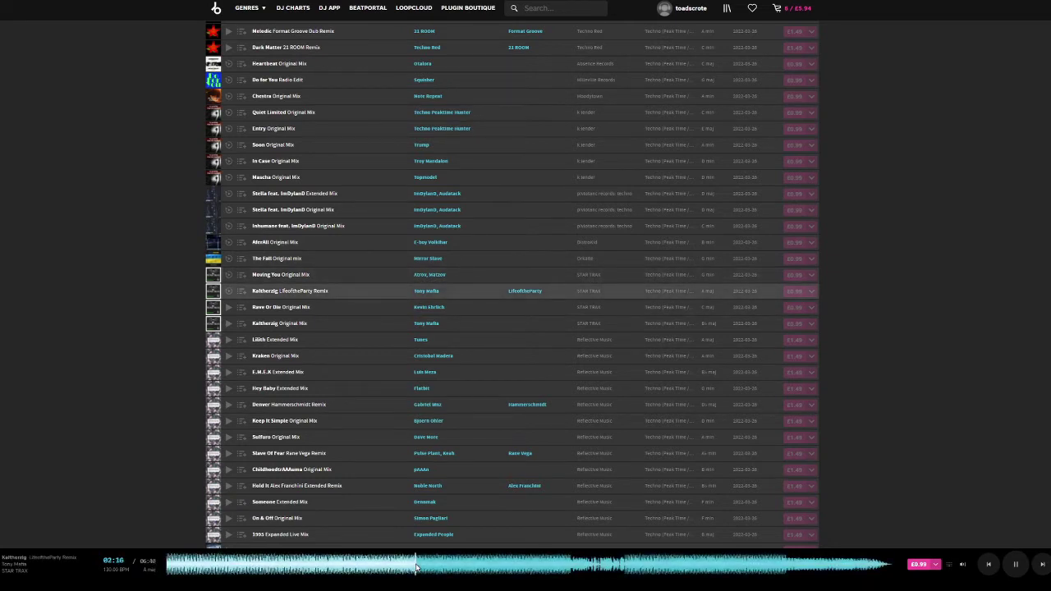
click(475, 566)
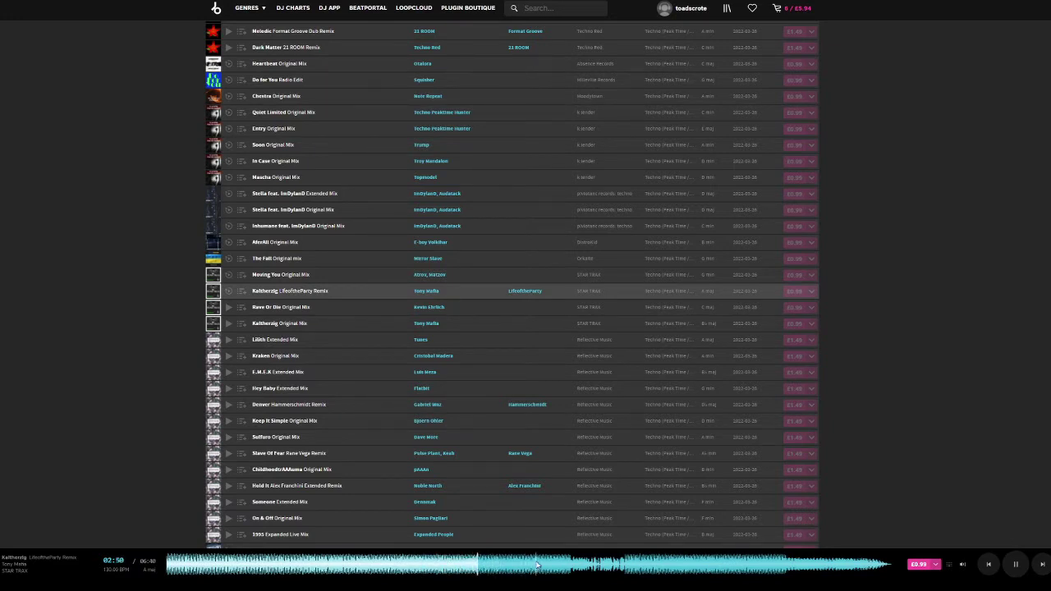
click(622, 567)
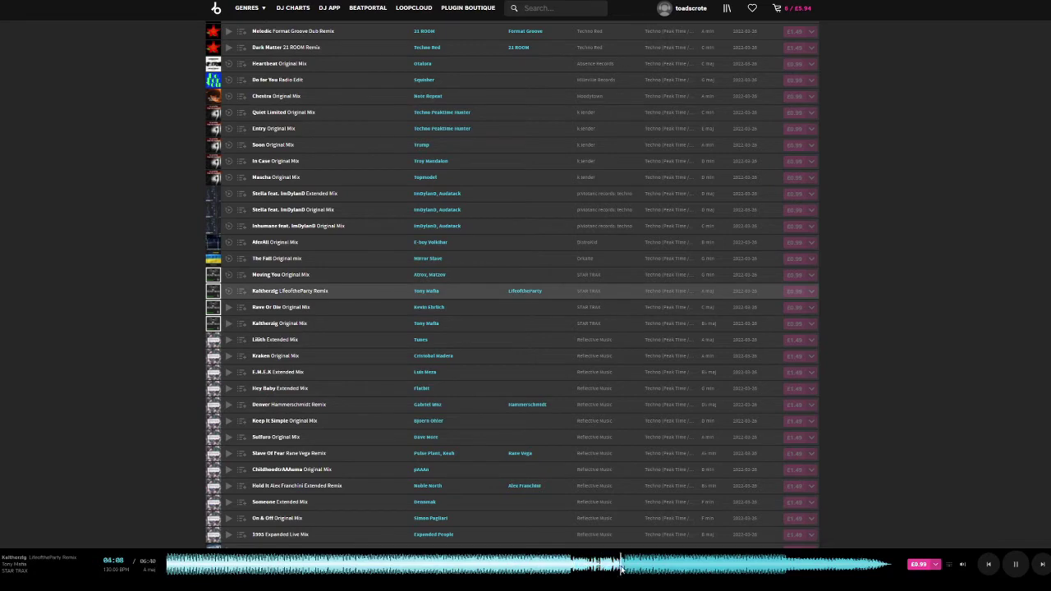
Add Kaltherzig LifeoftheParty Remix to the USounds 35 playlist.
click(936, 565)
click(858, 514)
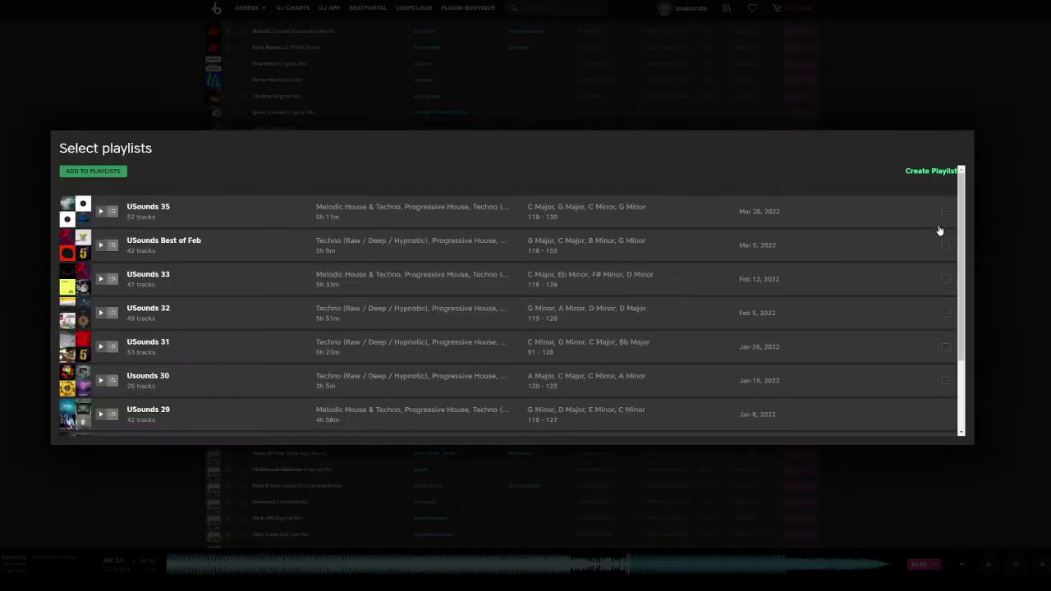
click(945, 211)
click(94, 173)
Sample Rave Or Die Original Mix at successive points, including its first long breakdown and the section that follows.
click(230, 307)
click(377, 564)
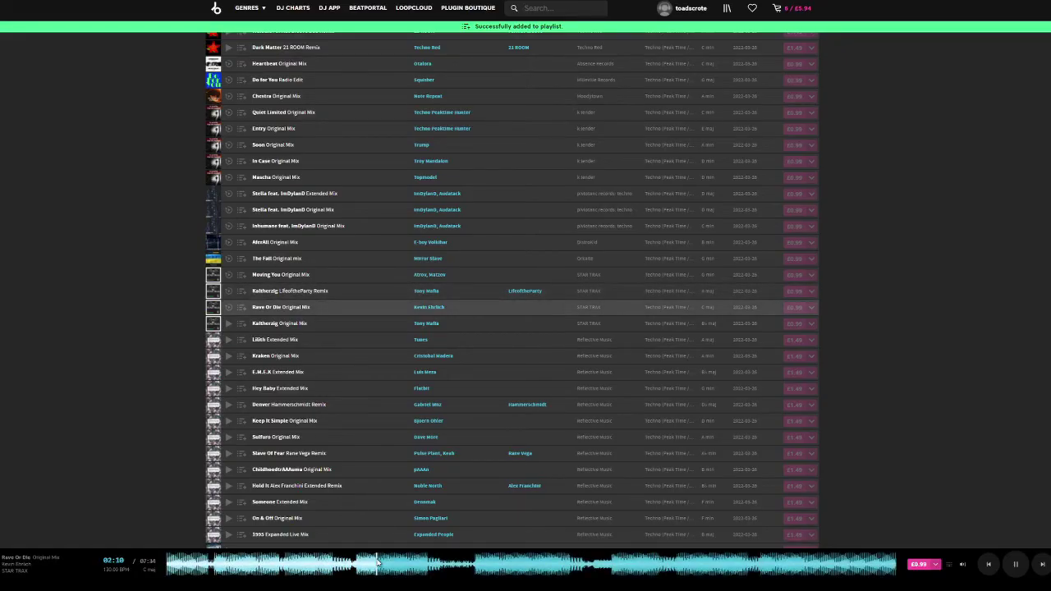
click(462, 566)
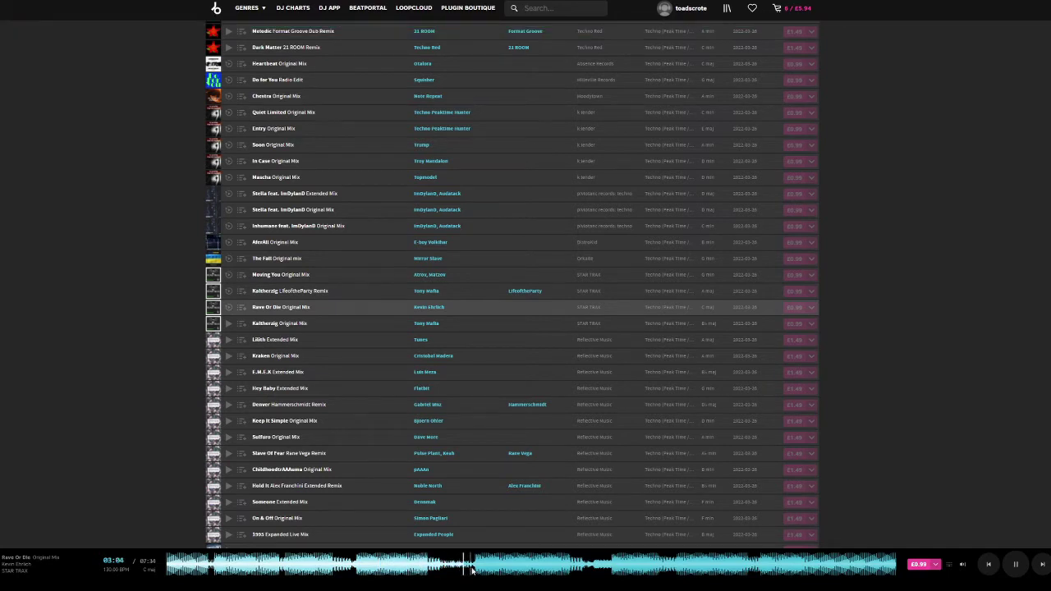
click(475, 561)
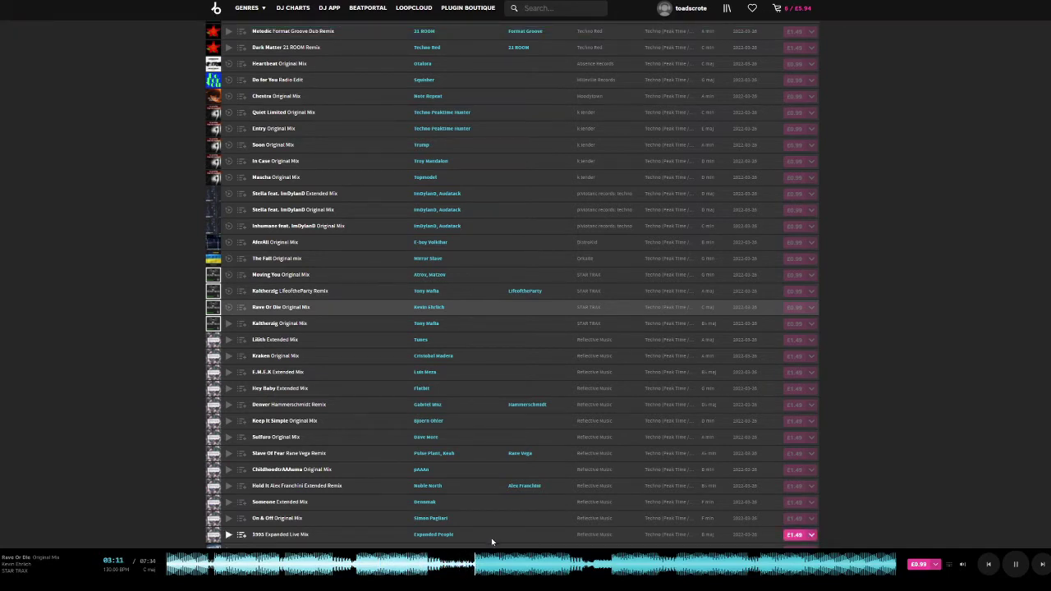
click(557, 563)
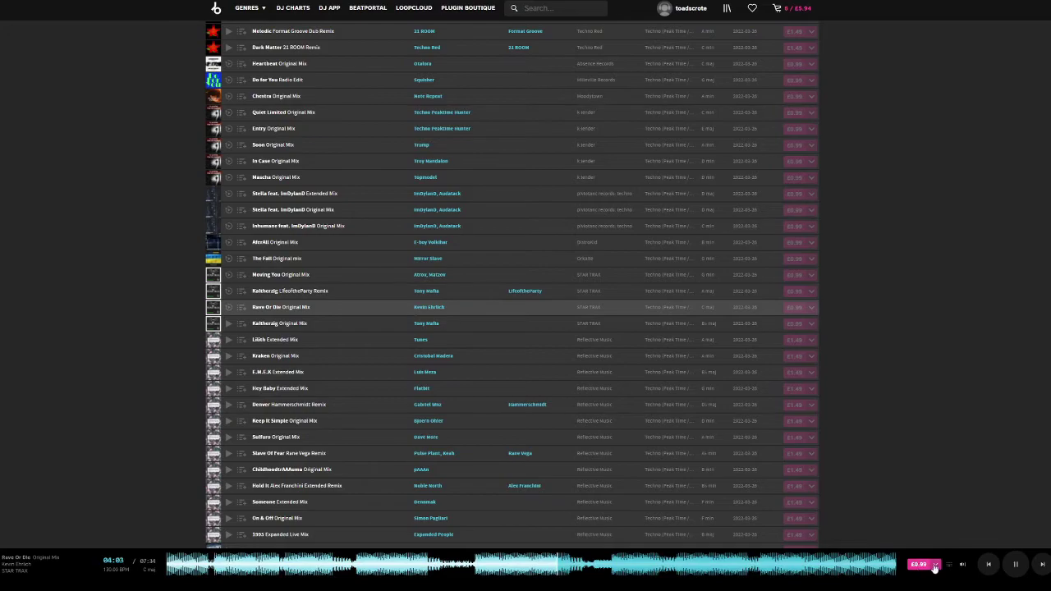
Add Rave Or Die Original Mix to the USounds 35 playlist.
click(935, 565)
click(861, 514)
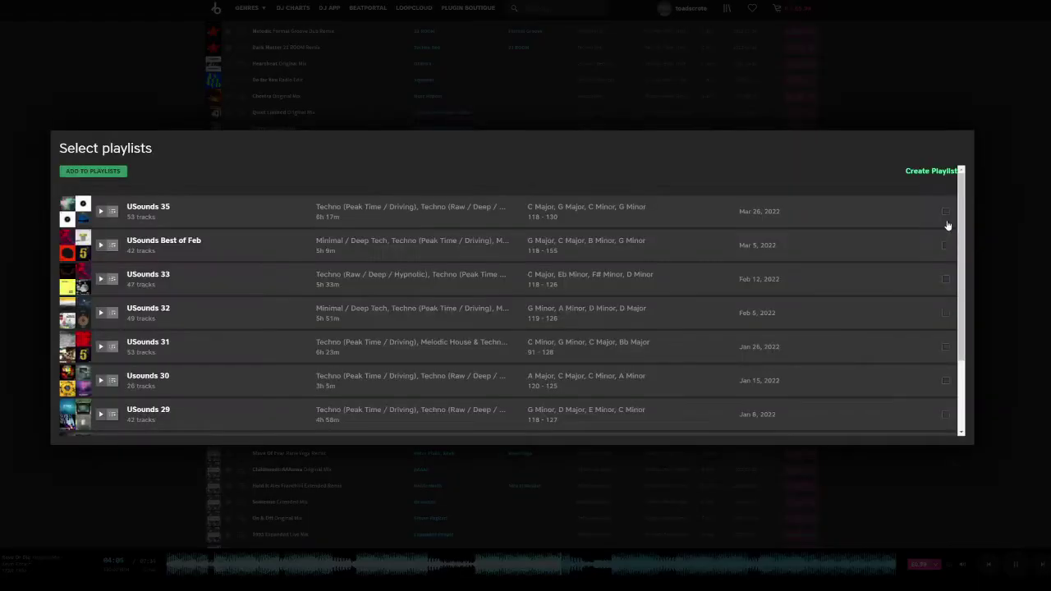
click(945, 212)
click(91, 171)
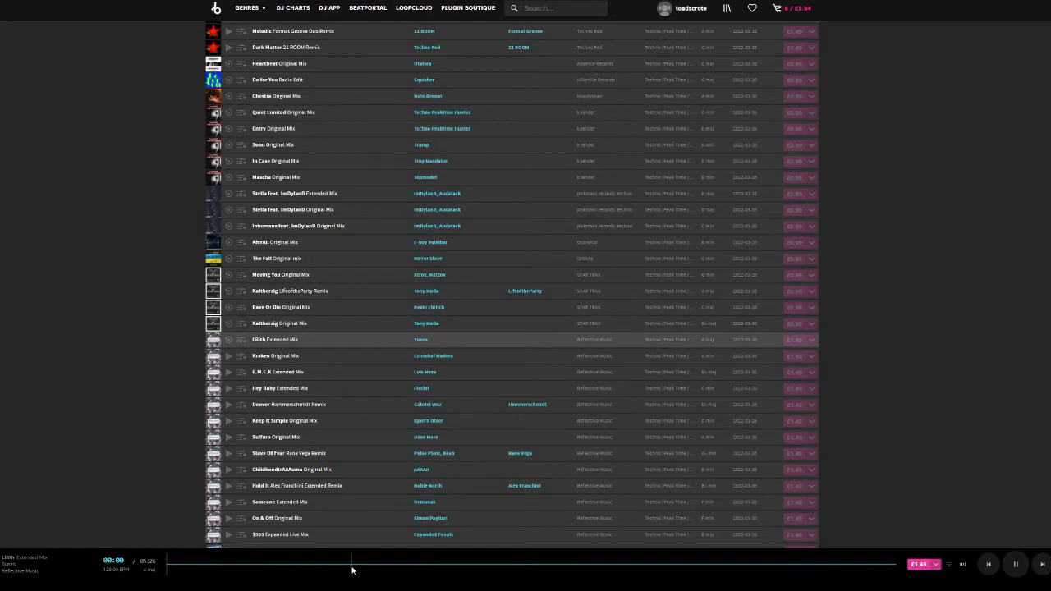
Briefly preview Get my feelings Original Mix, and sample Millenia Original Mix through its breakdown to the start of the following section.
scroll(513, 284, down, 3)
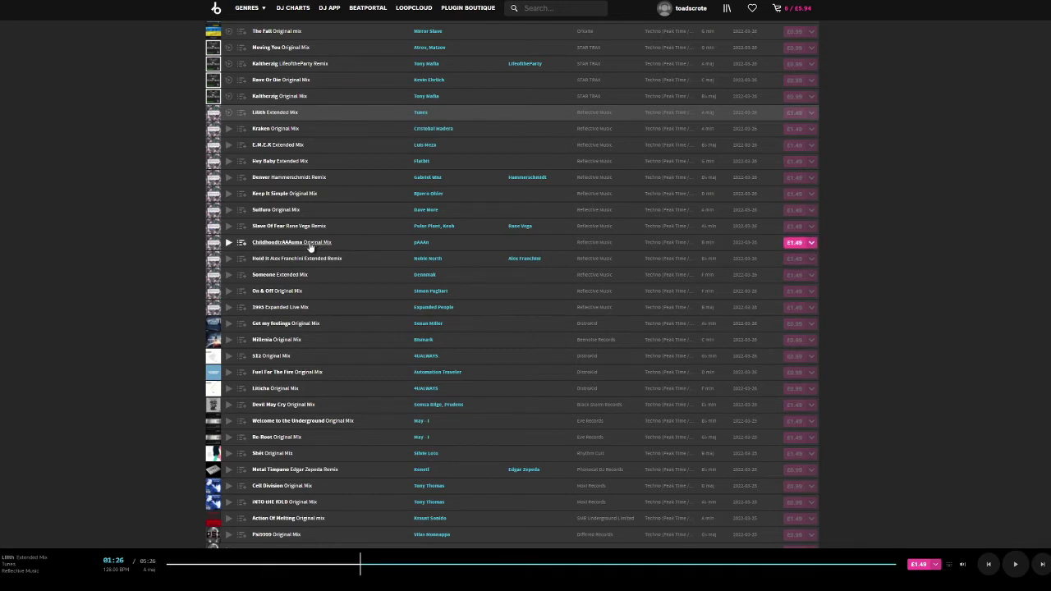
click(230, 325)
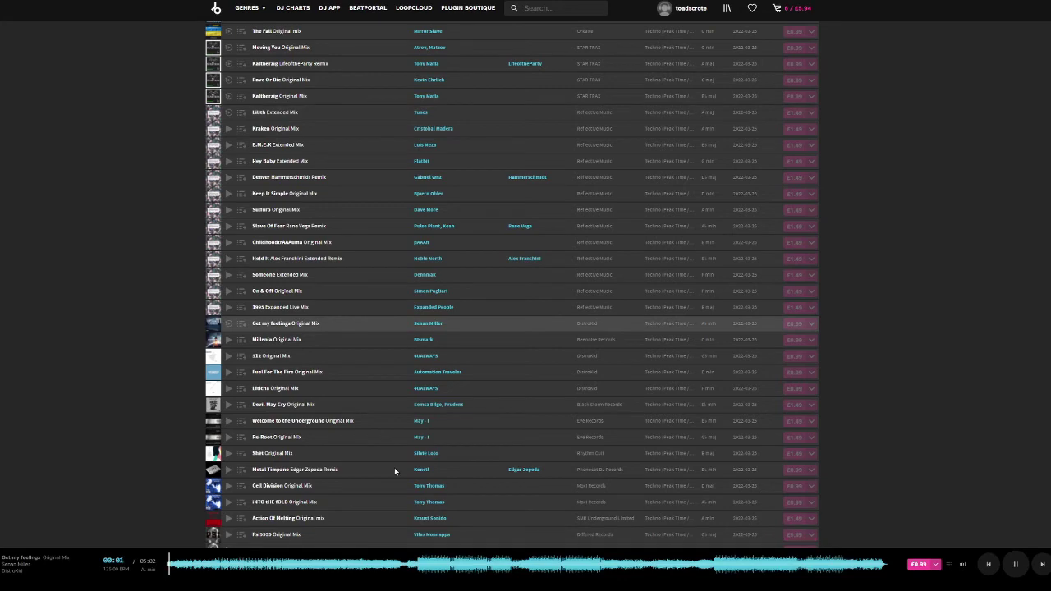
click(380, 565)
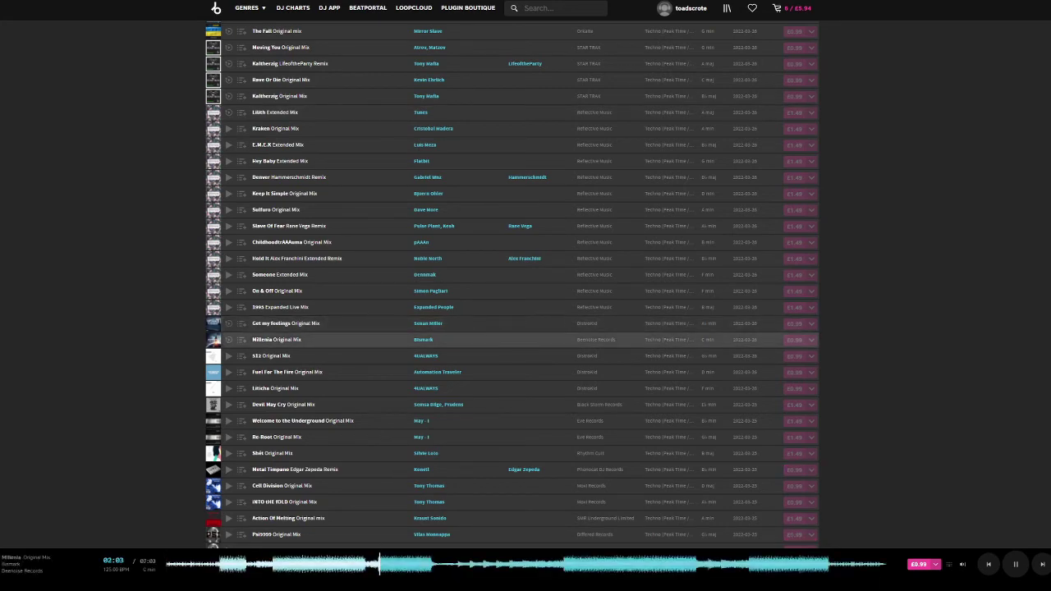
scroll(711, 401, down, 3)
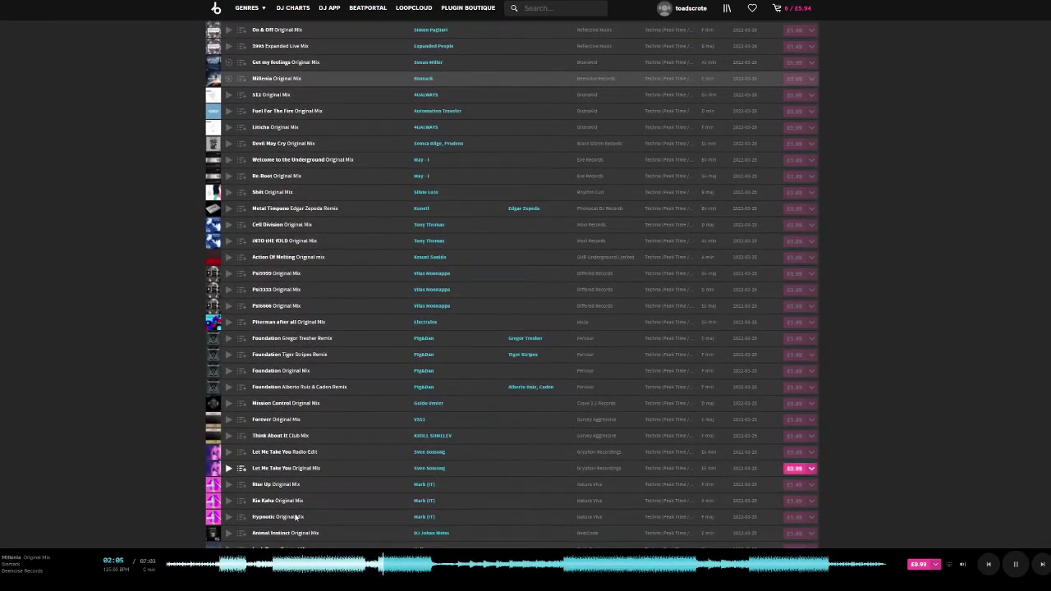
click(504, 565)
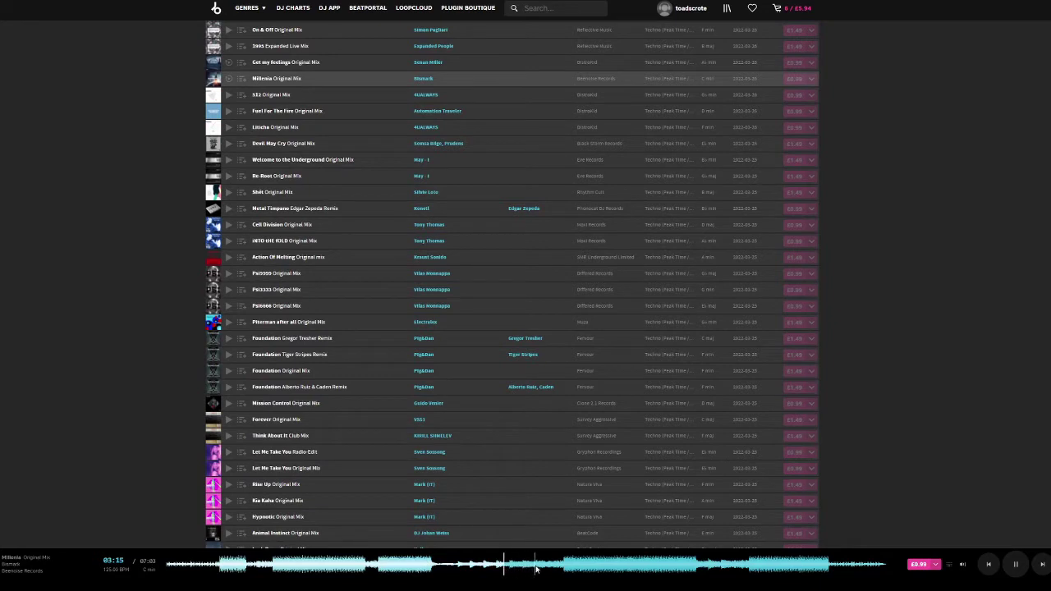
click(563, 566)
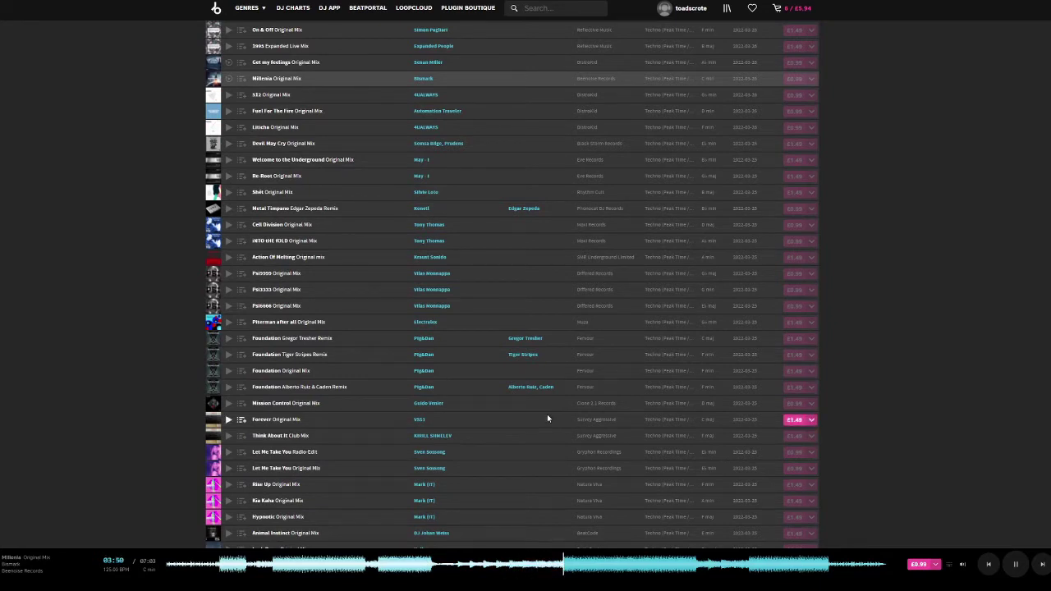
key(space)
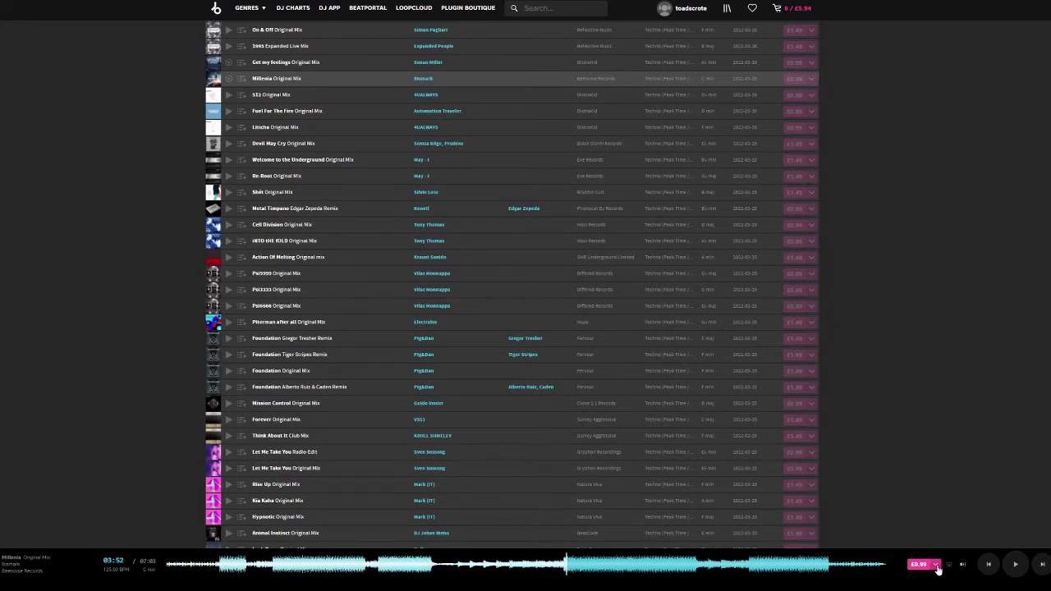
Add Millenia Original Mix to the USounds 35 playlist.
click(937, 565)
click(862, 510)
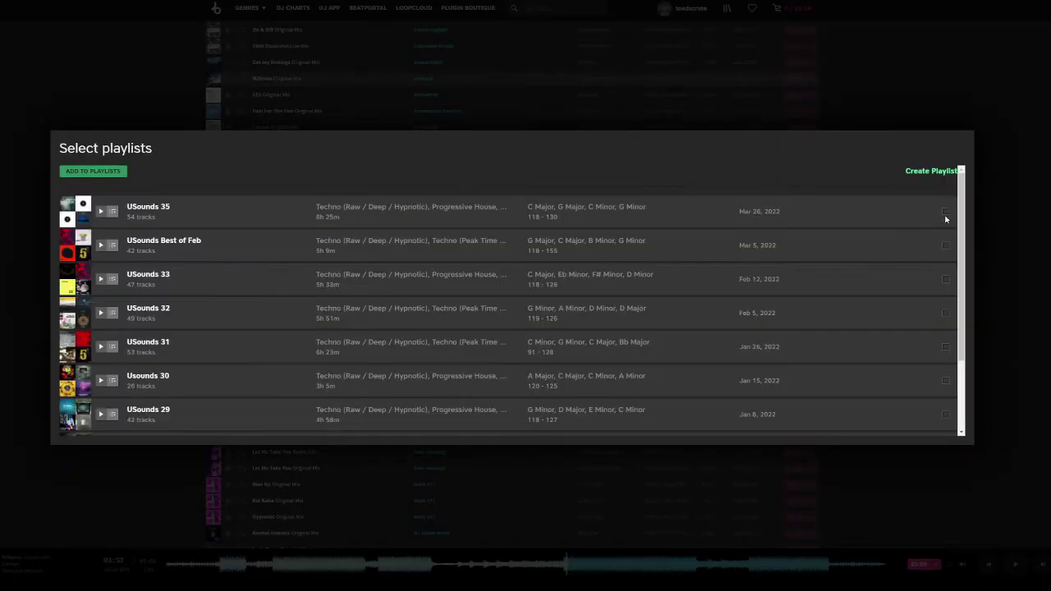
click(945, 211)
click(97, 172)
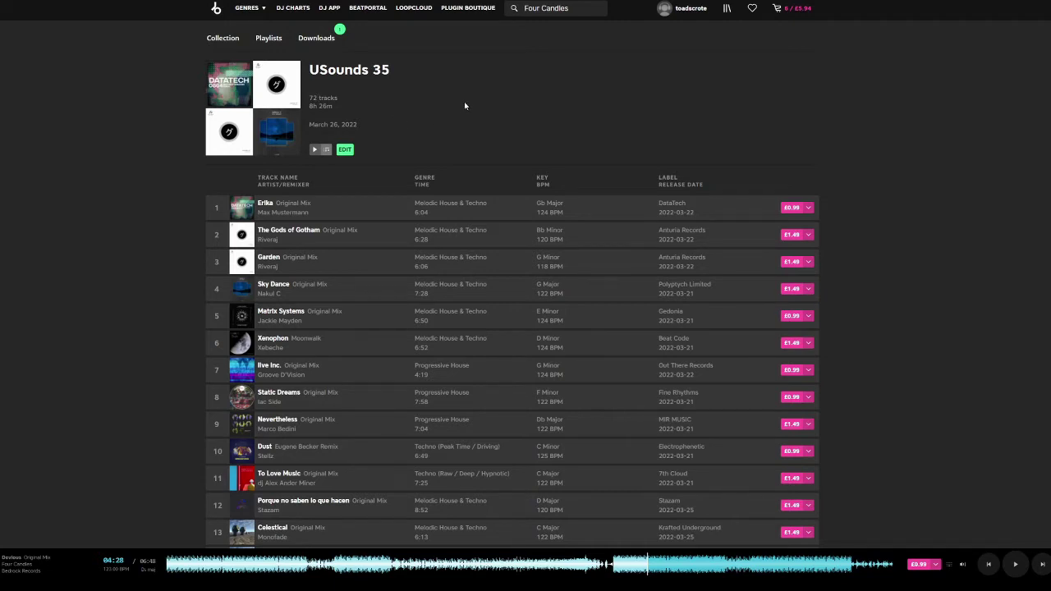
In the USounds 35 playlist's edit mode, sample Erika Original Mix at successive points and remove it from the list.
click(345, 150)
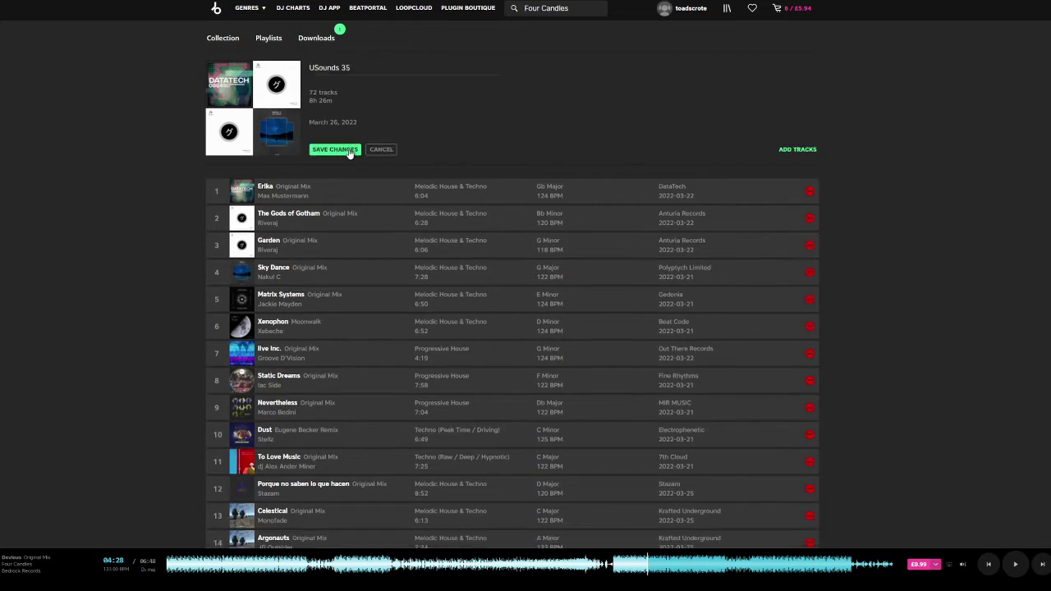
click(243, 196)
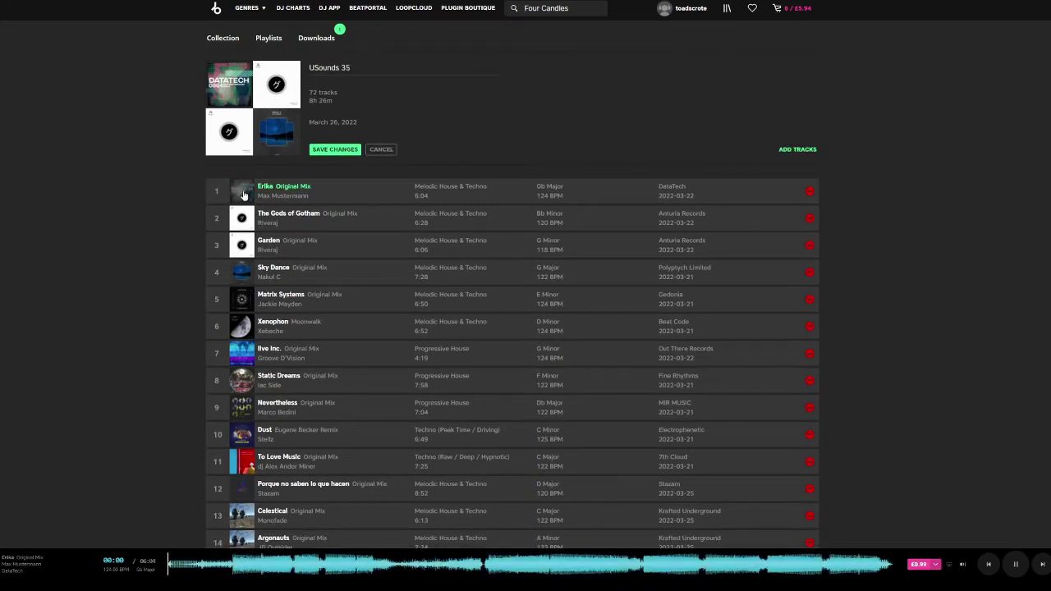
click(304, 564)
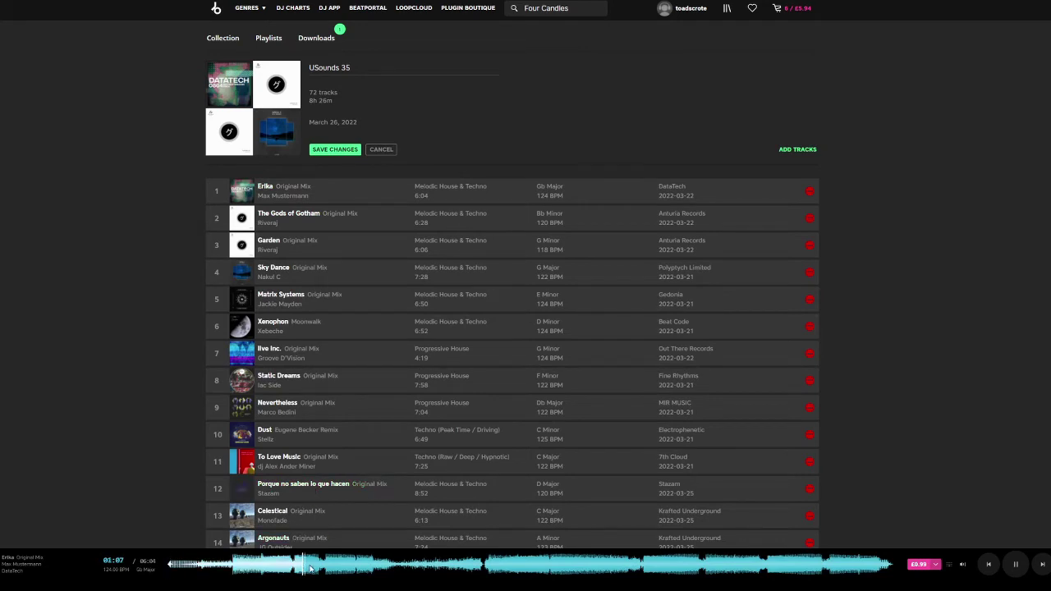
click(343, 566)
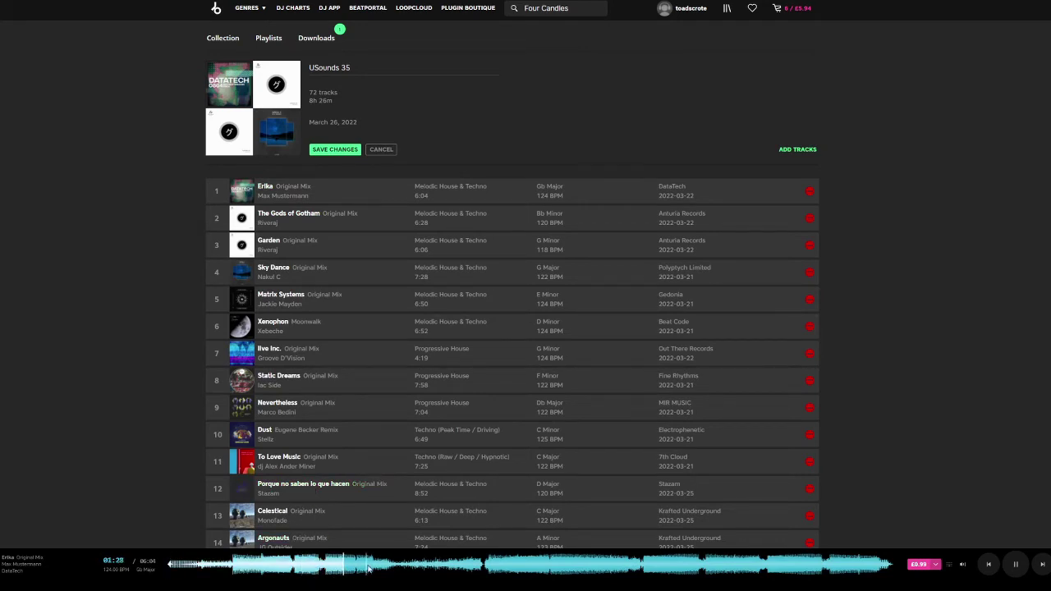
click(422, 566)
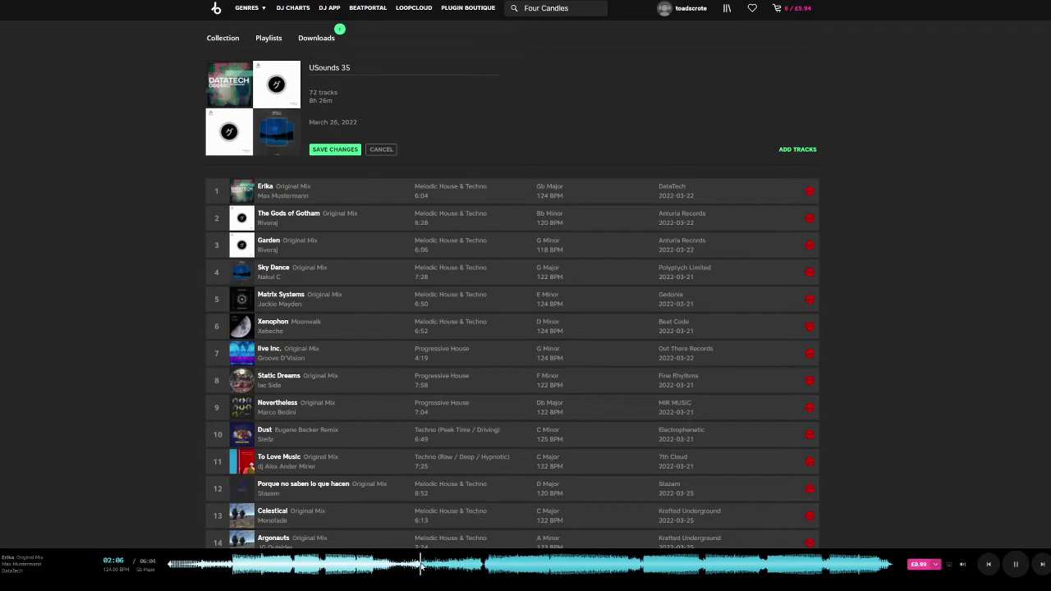
click(484, 567)
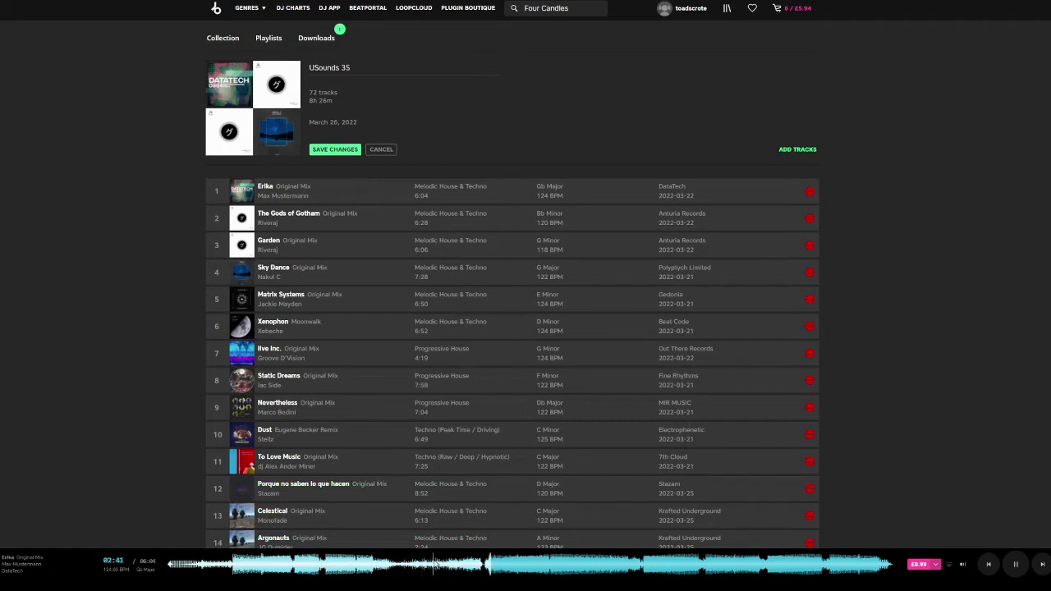
click(567, 565)
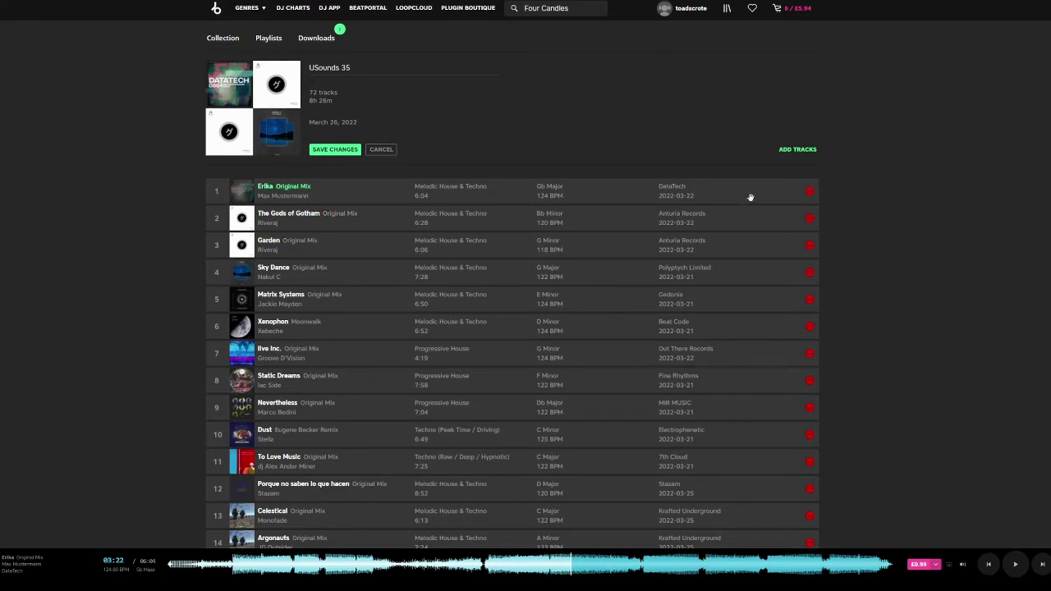
click(811, 192)
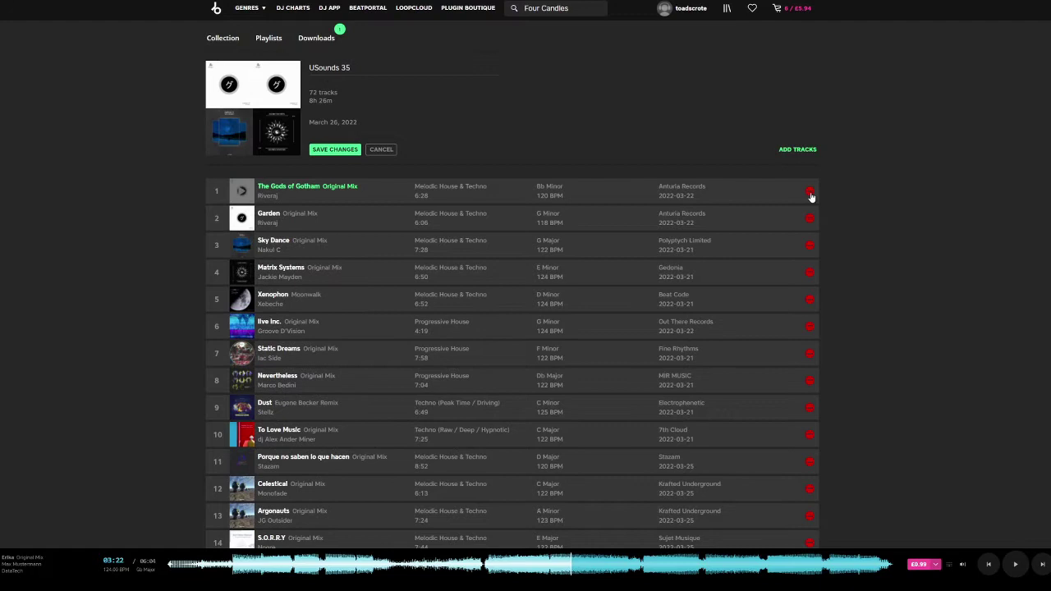
Sample The Gods of Gotham Original Mix at successive points, through its long breakdown and into the final part.
click(242, 191)
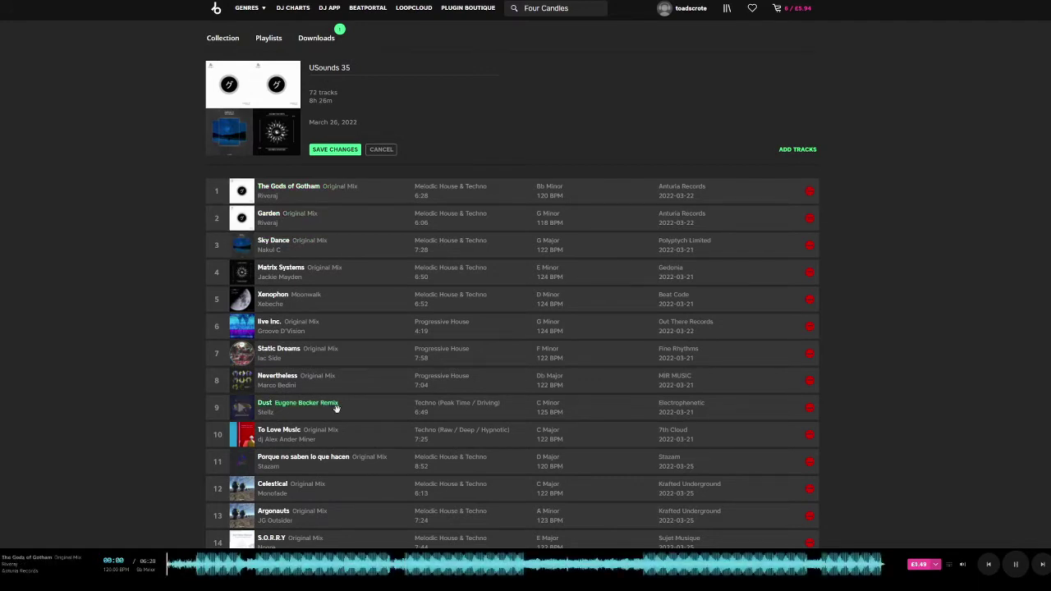
click(370, 567)
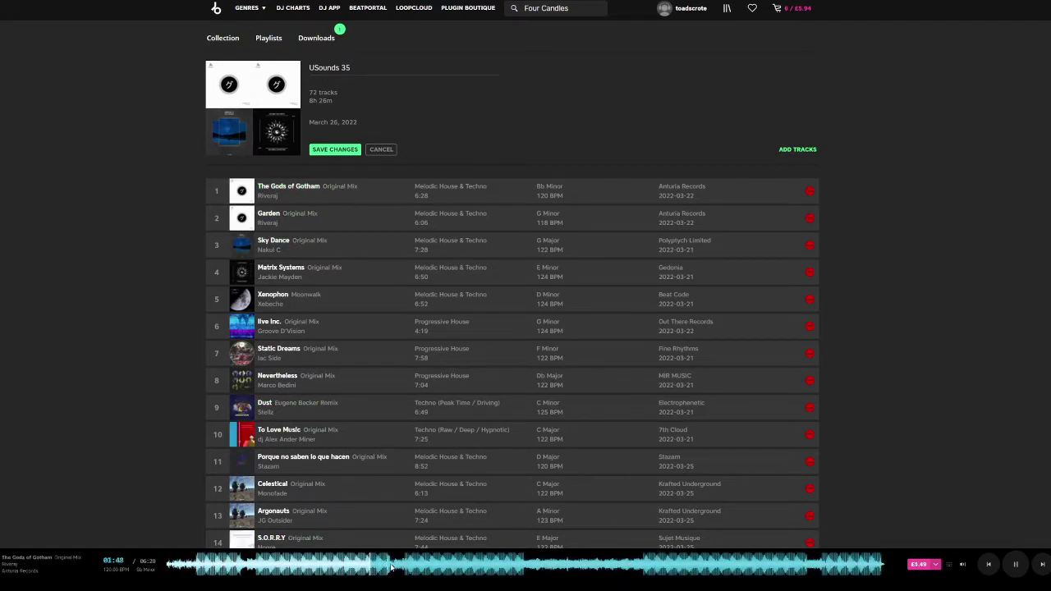
click(493, 566)
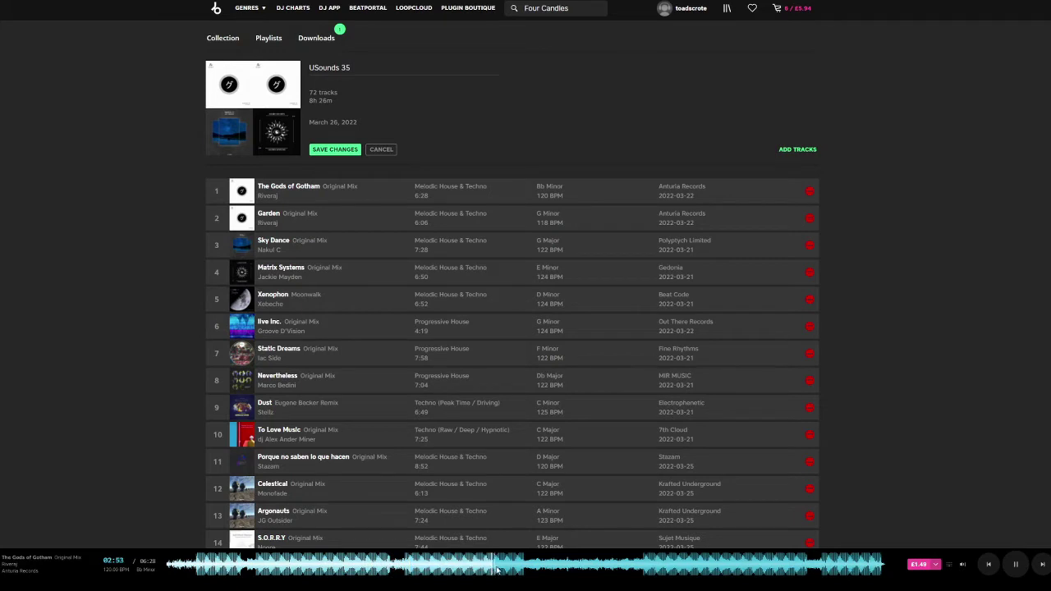
click(590, 566)
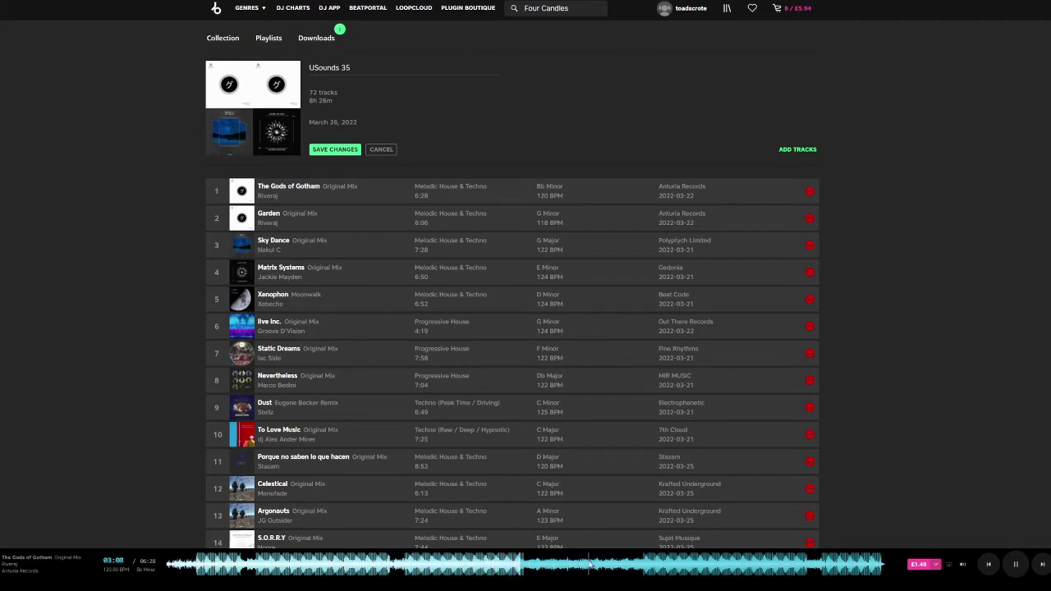
click(644, 565)
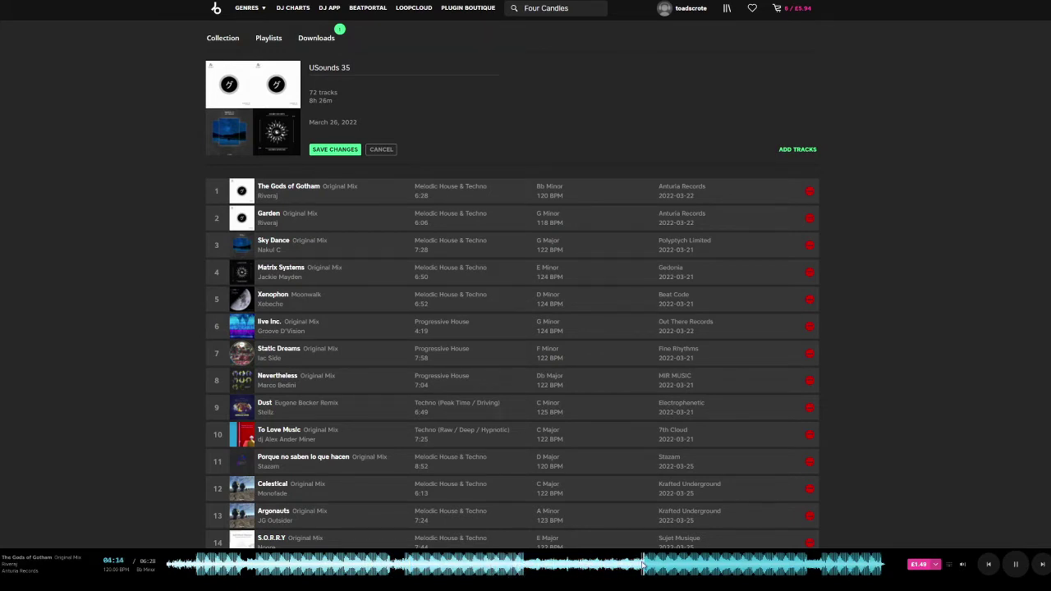
click(700, 565)
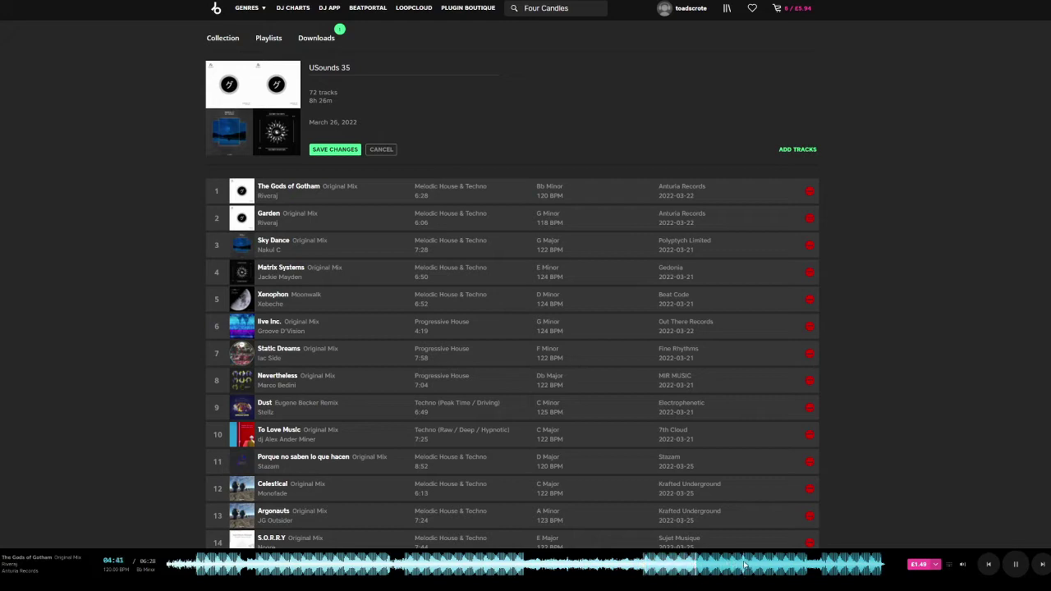
click(744, 566)
key(space)
Sample Garden Original Mix at successive points through its breakdown, and remove The Gods of Gotham Original Mix from the playlist.
click(241, 218)
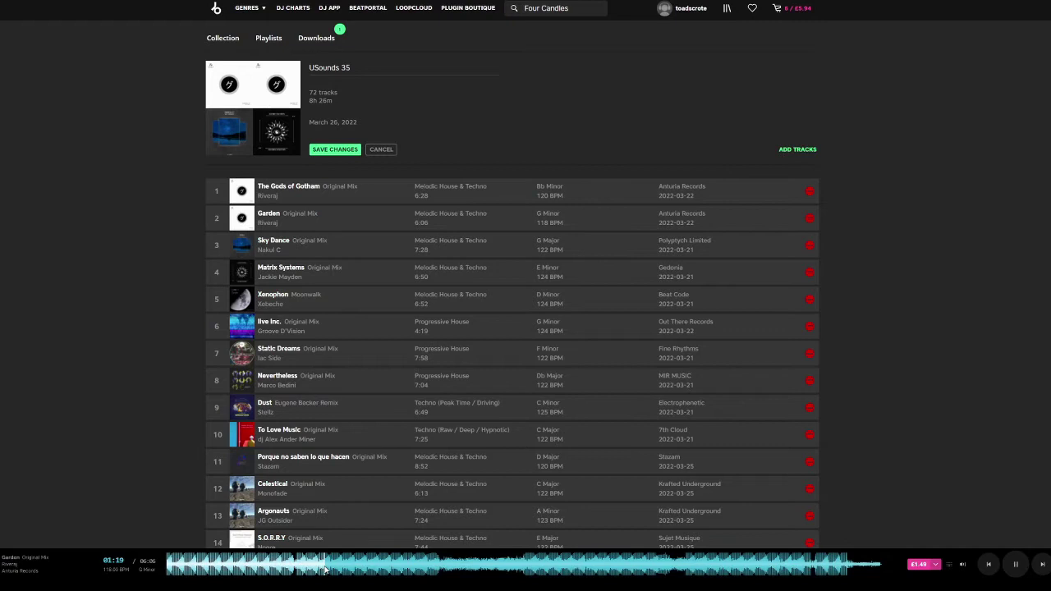
click(414, 566)
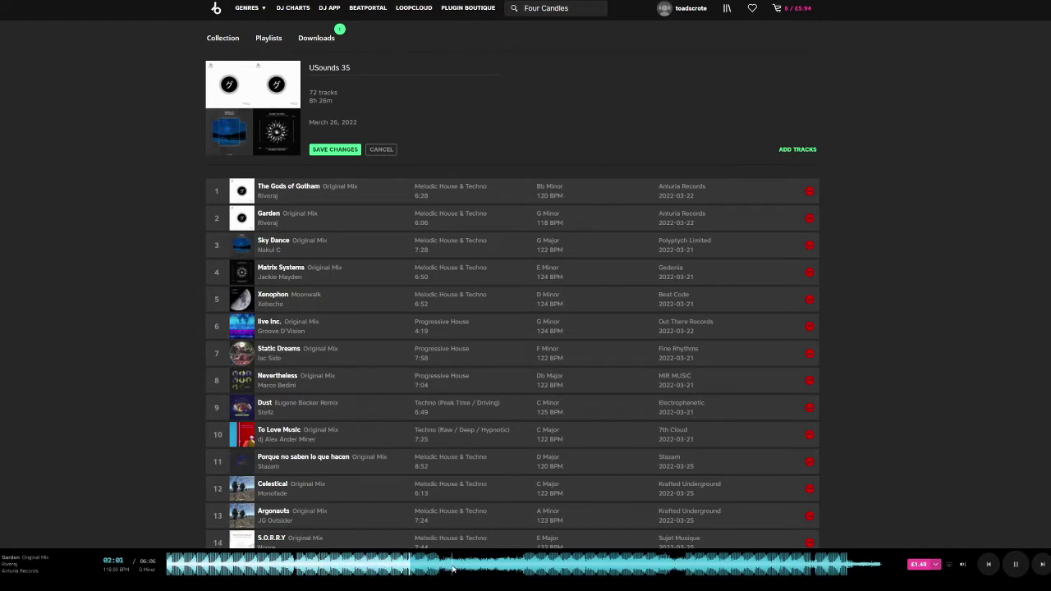
click(455, 565)
click(519, 566)
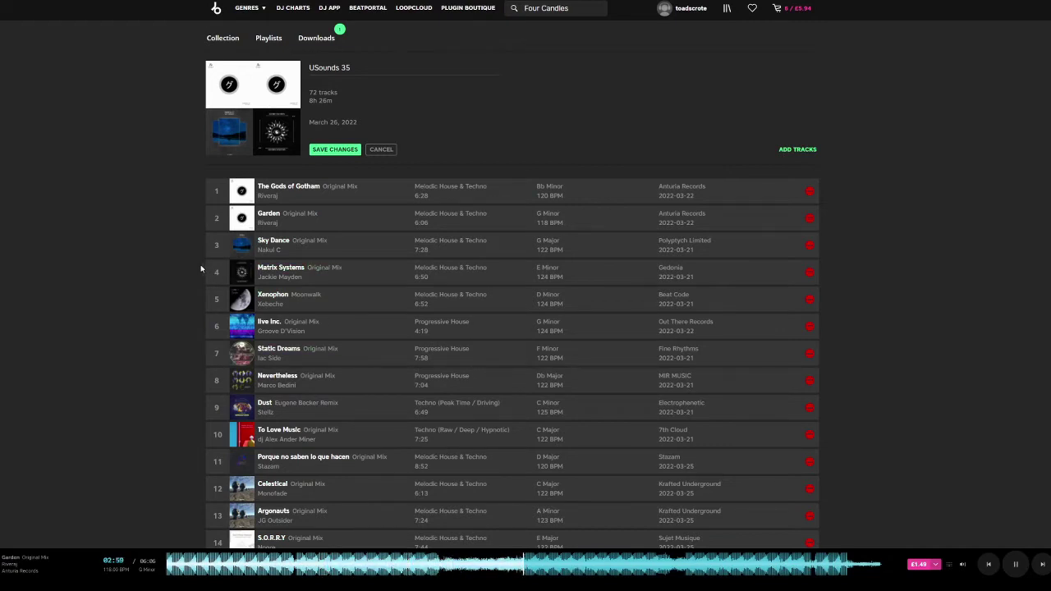
click(806, 191)
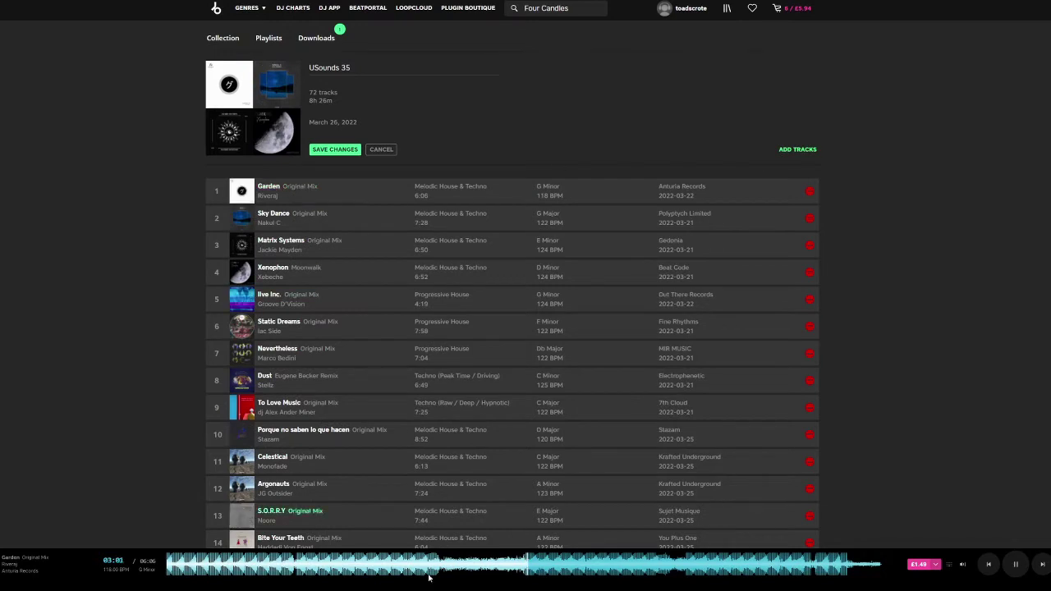
key(space)
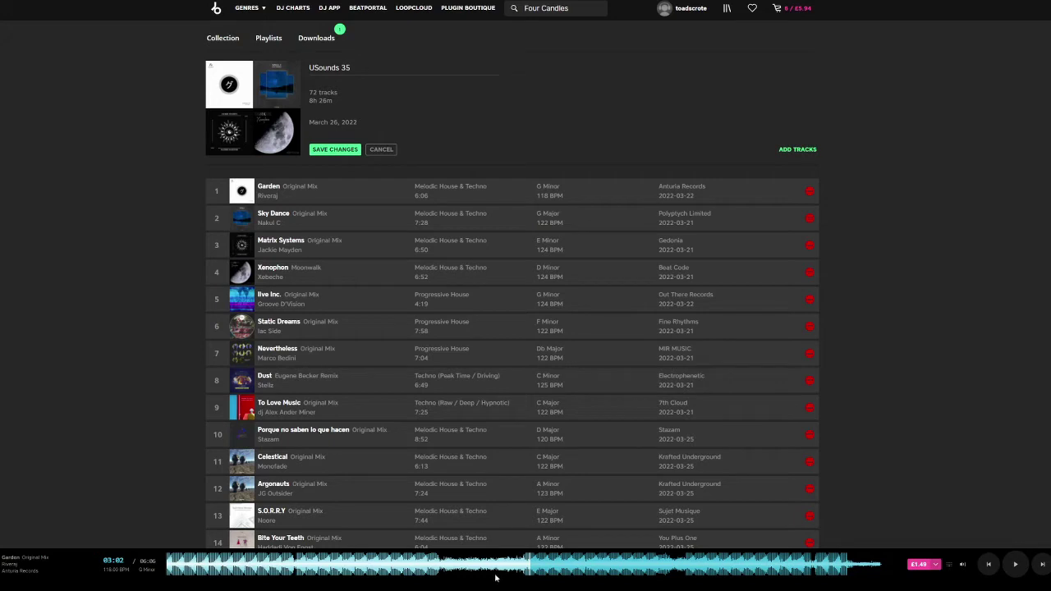
Listen to Garden Original Mix again, comparing the part before its breakdown with the section after it.
click(241, 190)
click(417, 569)
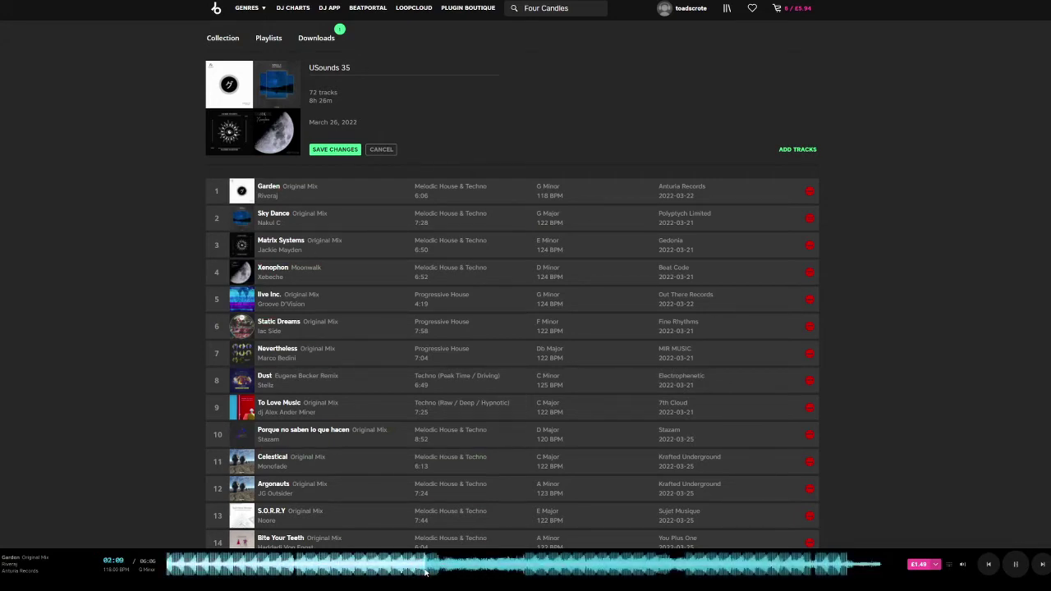
click(535, 569)
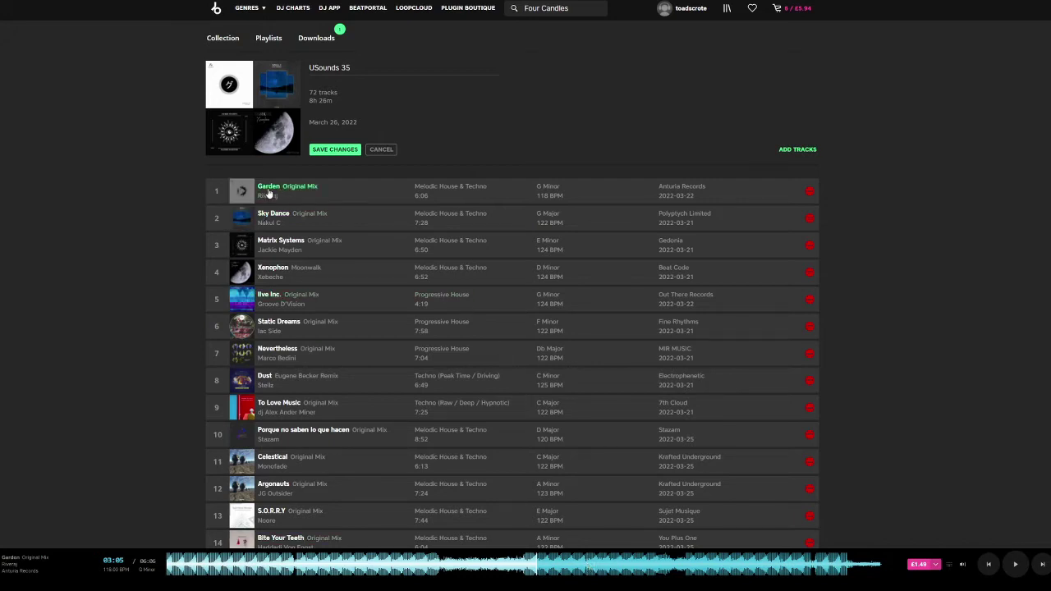
Sample Sky Dance Original Mix at successive points, through both quieter passages and up to the end of the long breakdown.
click(242, 218)
click(338, 566)
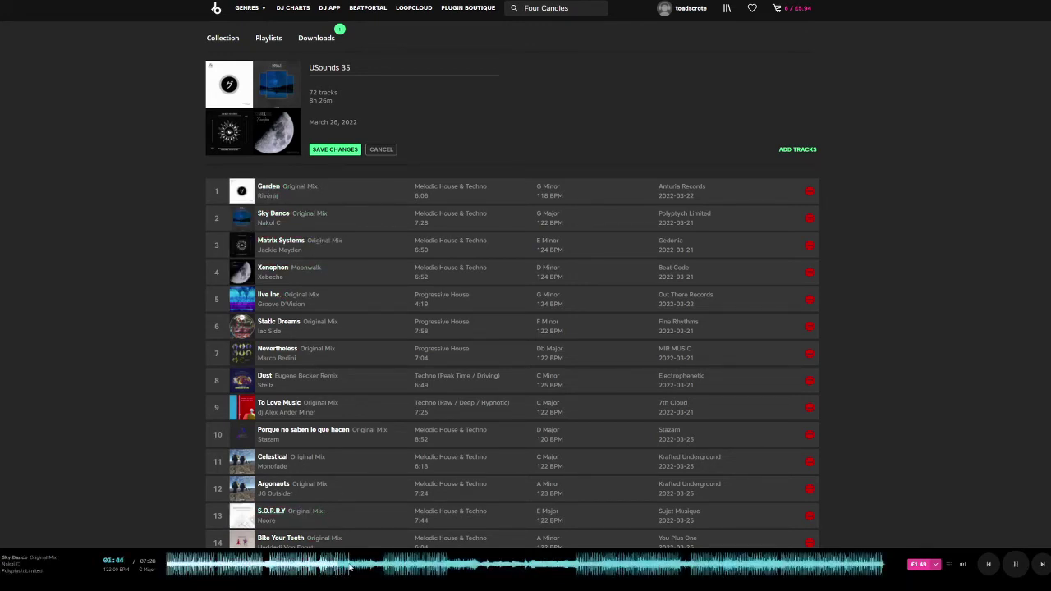
click(379, 566)
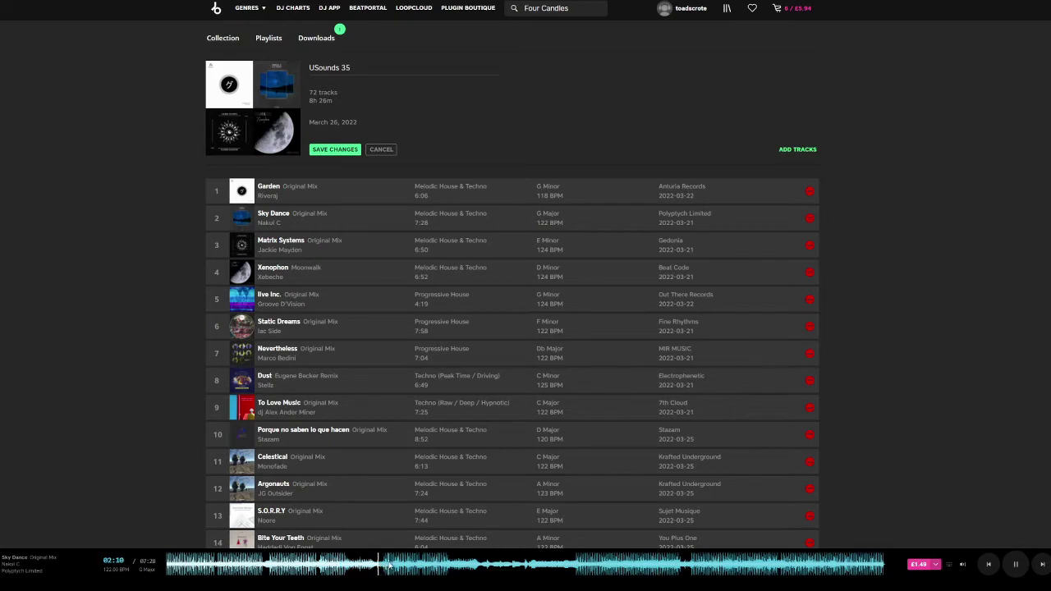
click(434, 567)
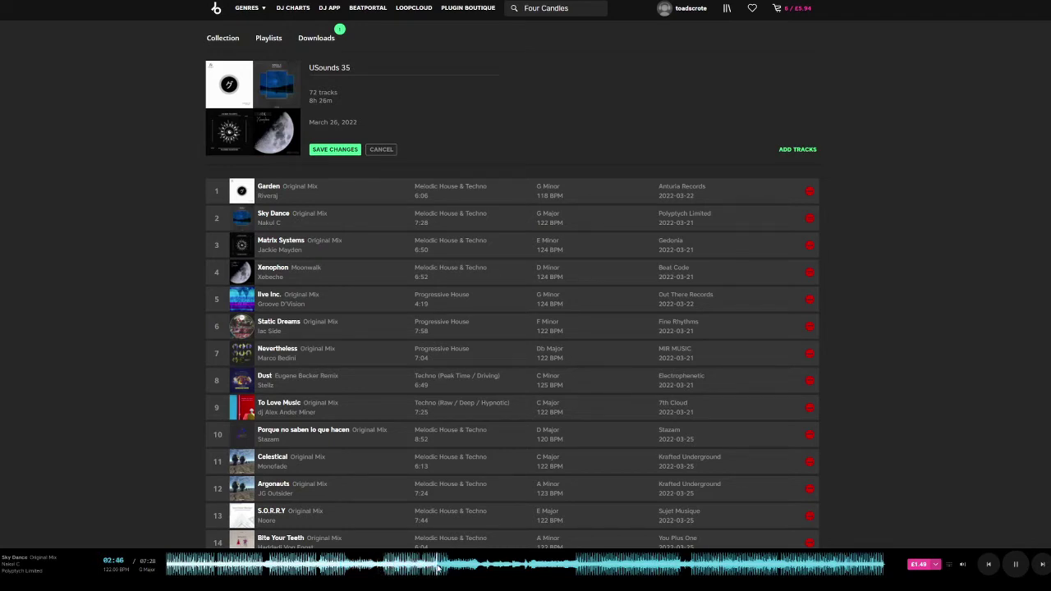
click(477, 567)
click(568, 566)
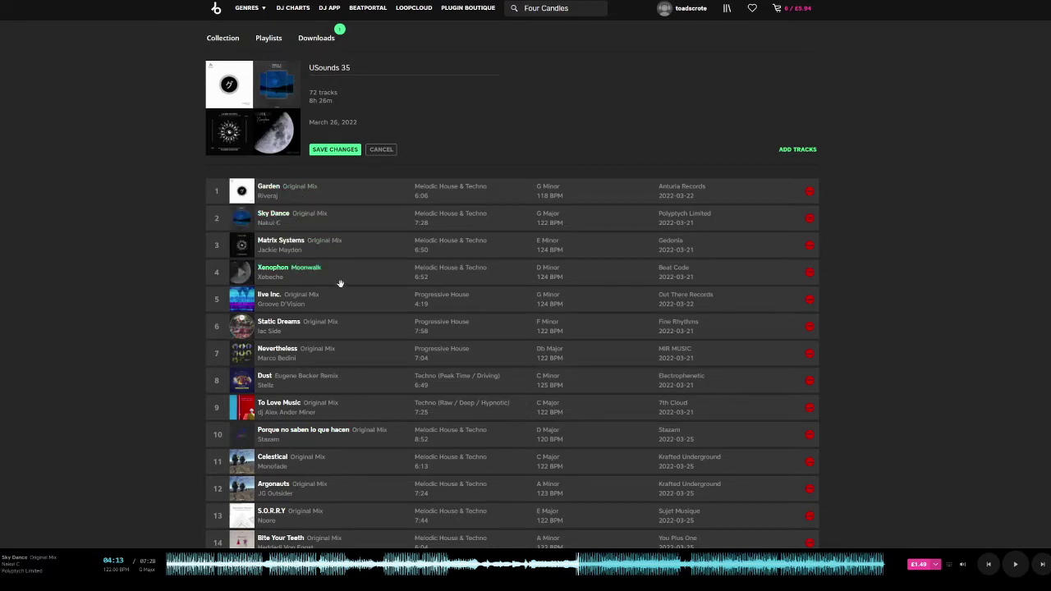
Sample Matrix Systems Original Mix before its breakdown and at two points in the section after it.
click(238, 248)
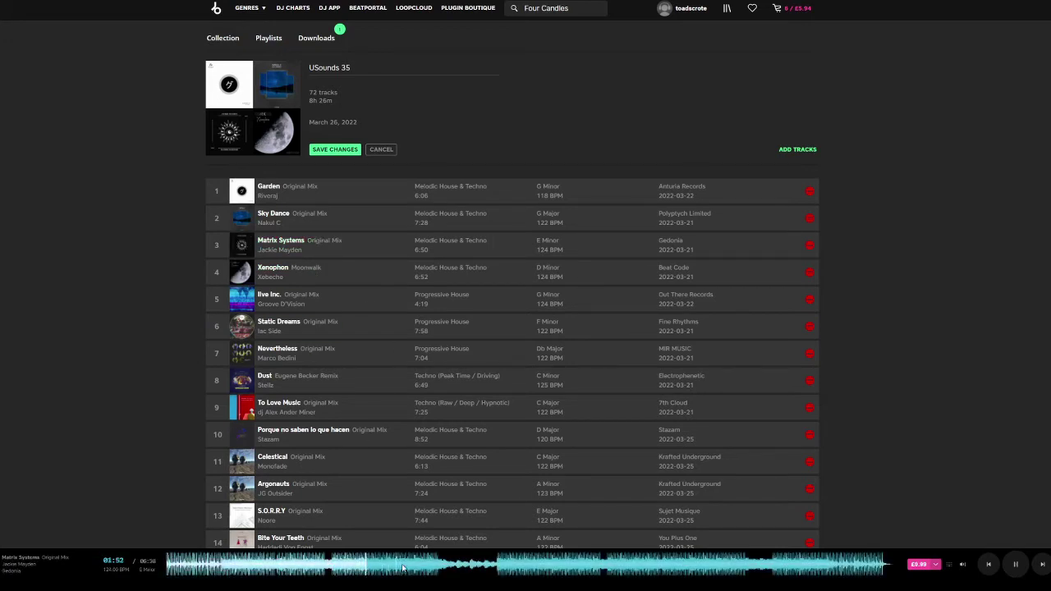
click(518, 567)
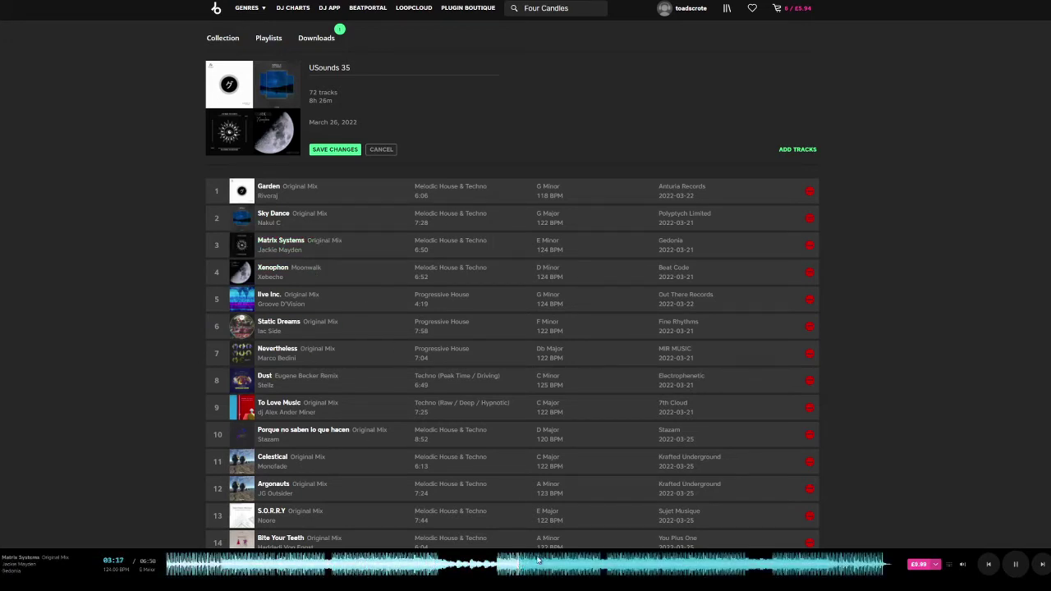
click(562, 562)
key(space)
Sample the Moonwalk version of Xenophon at successive points up to just before its breakdown.
click(241, 277)
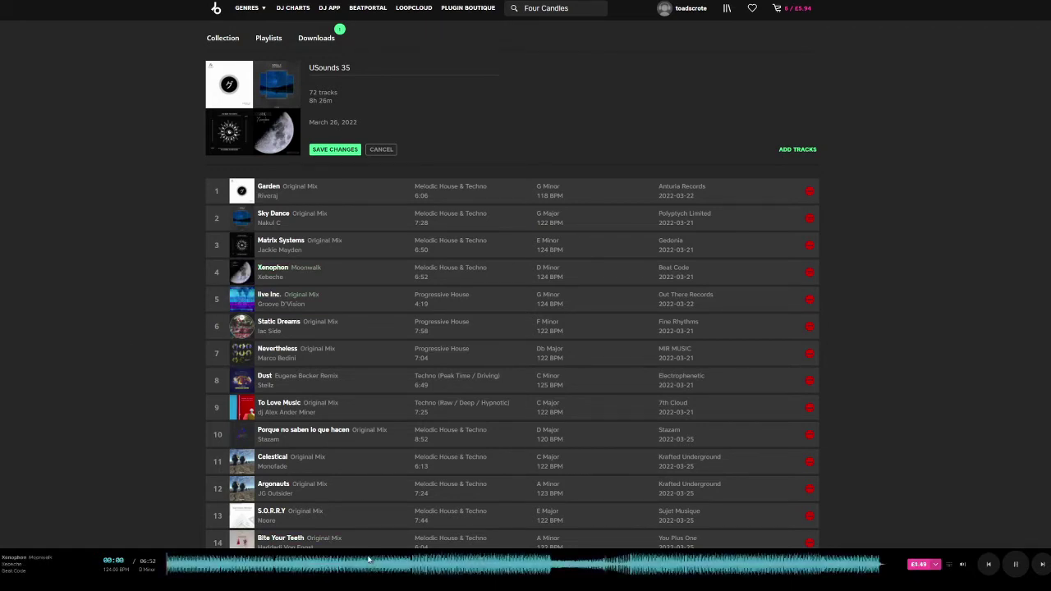
click(365, 565)
click(449, 565)
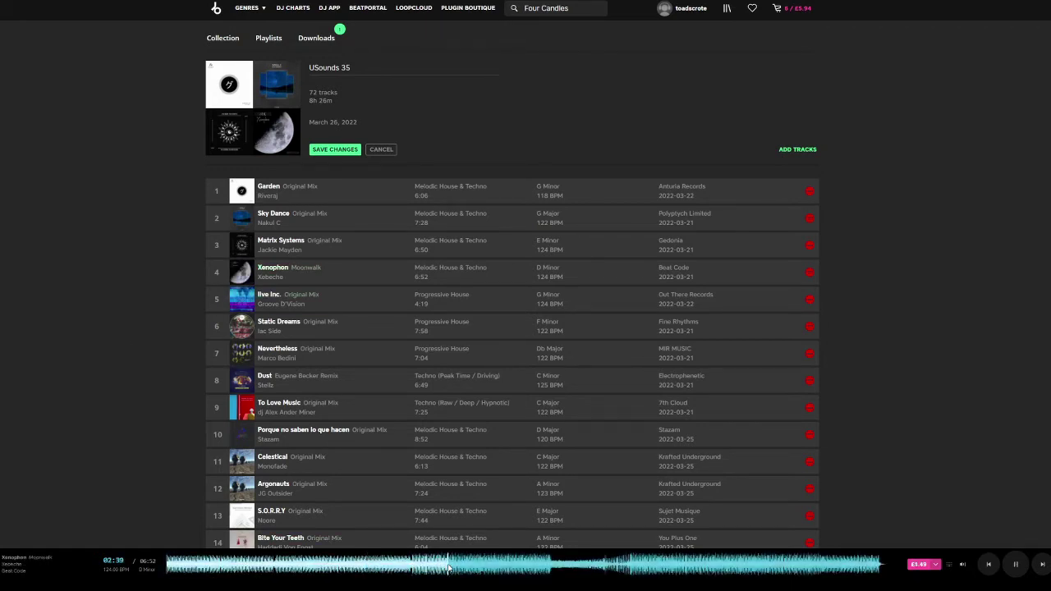
click(497, 566)
click(529, 565)
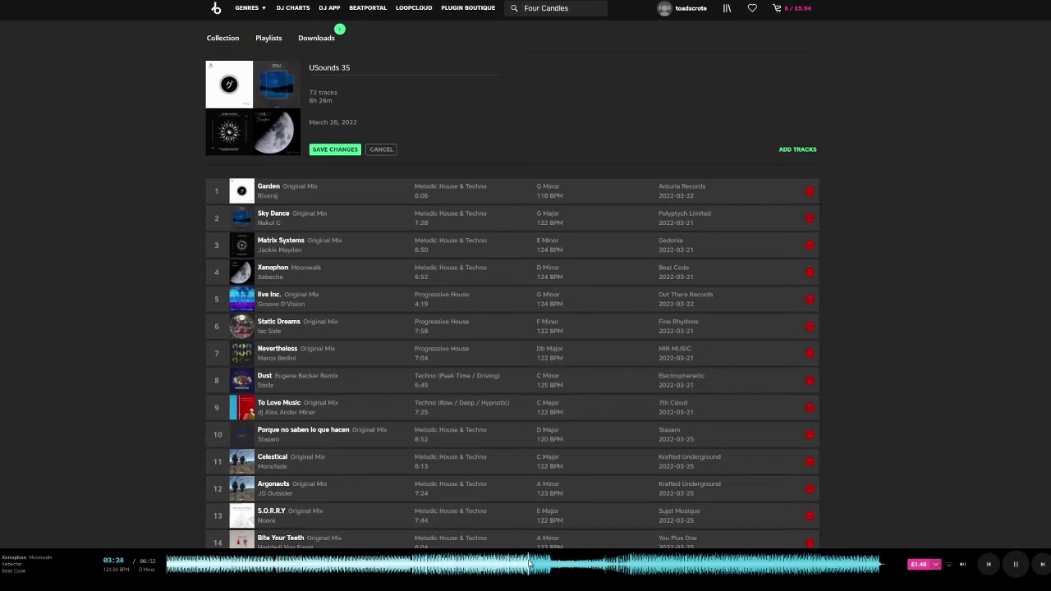
key(space)
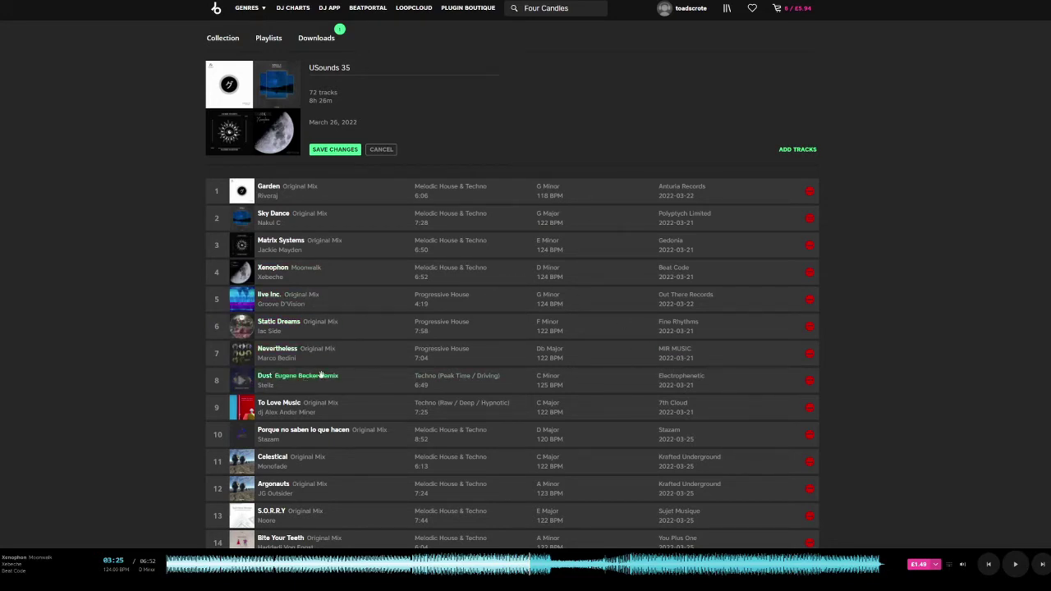
Sample Dust Eugene Becker Remix at successive points before its breakdown and remove it from the playlist.
click(242, 380)
click(297, 566)
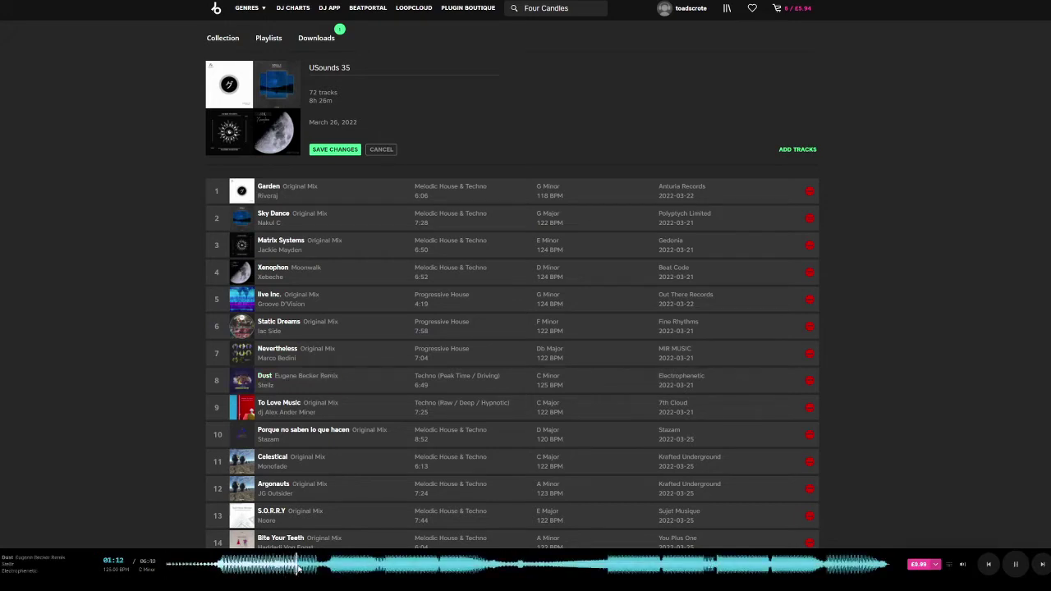
click(356, 565)
click(421, 566)
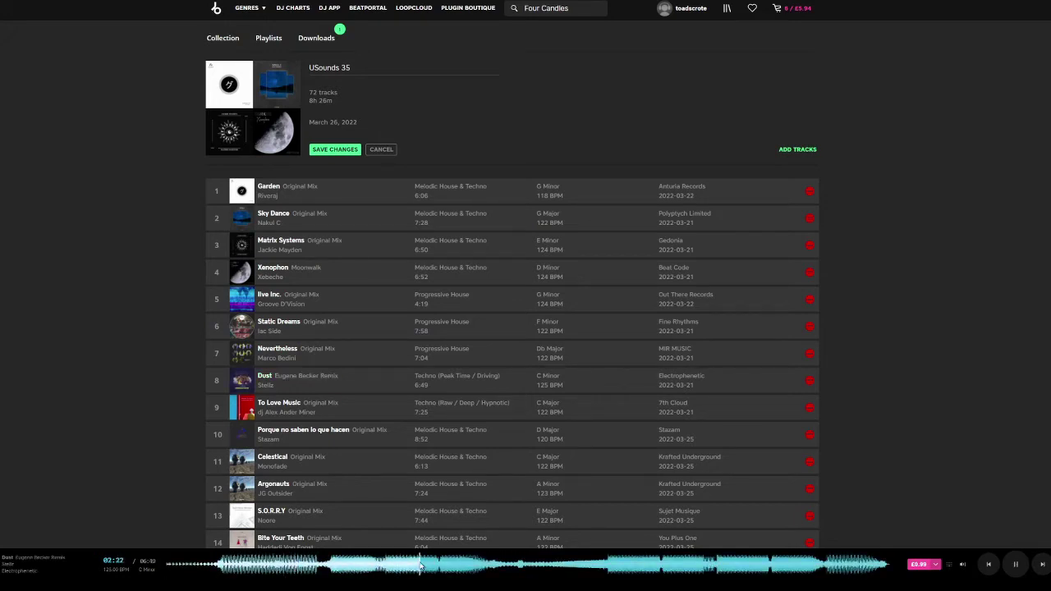
click(455, 564)
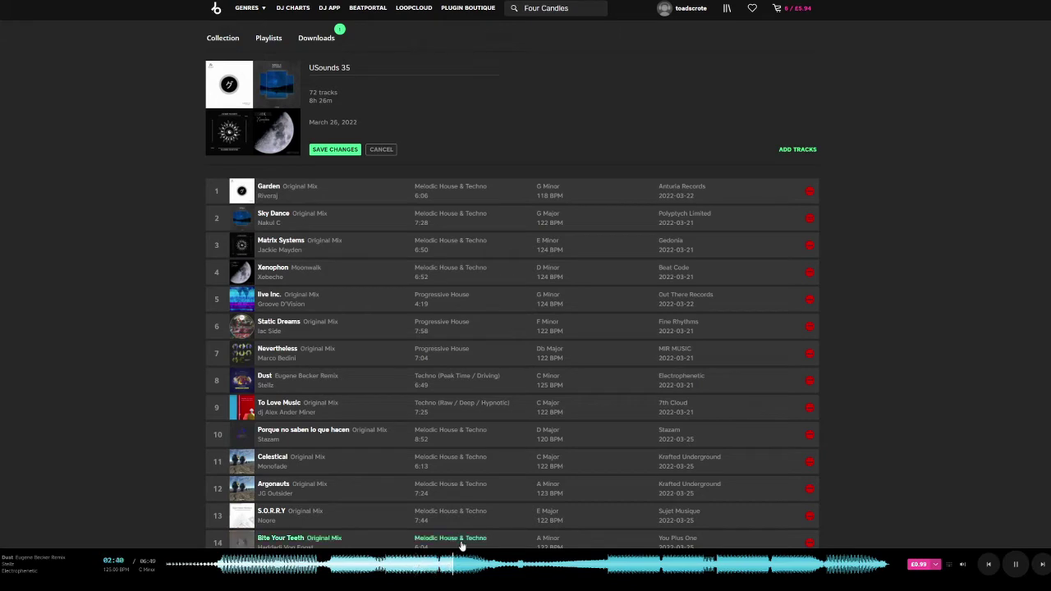
click(809, 381)
key(space)
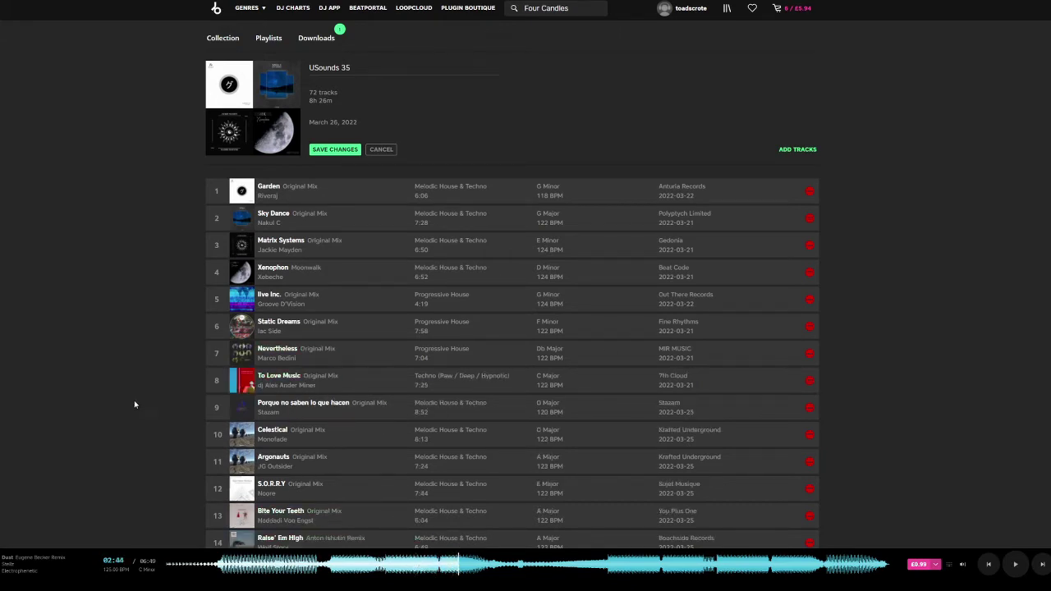
Sample To Love Music Original Mix before its breakdown and at the start of the section that follows.
click(242, 384)
click(345, 565)
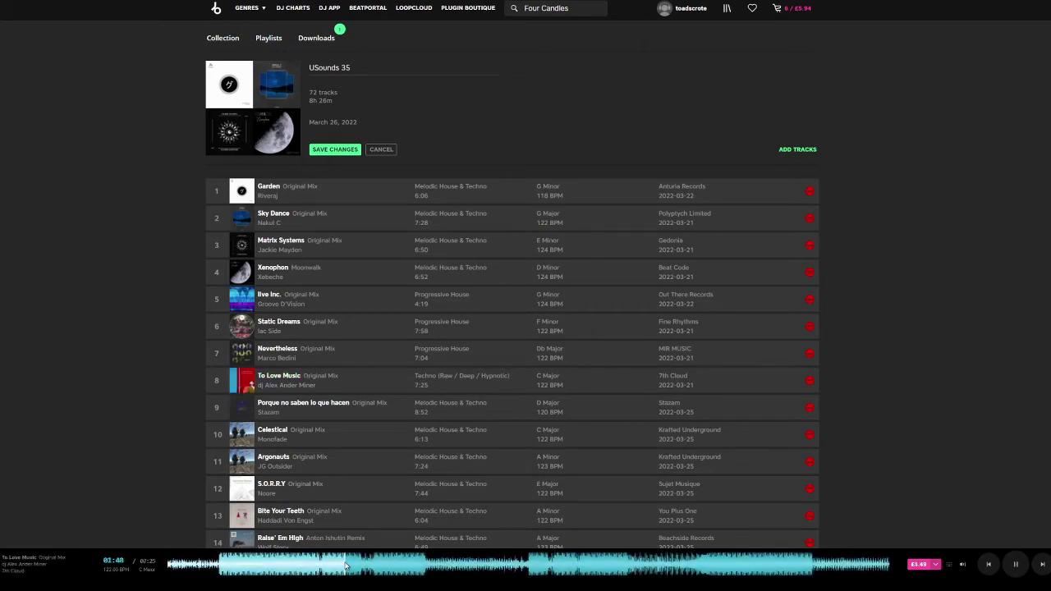
click(413, 565)
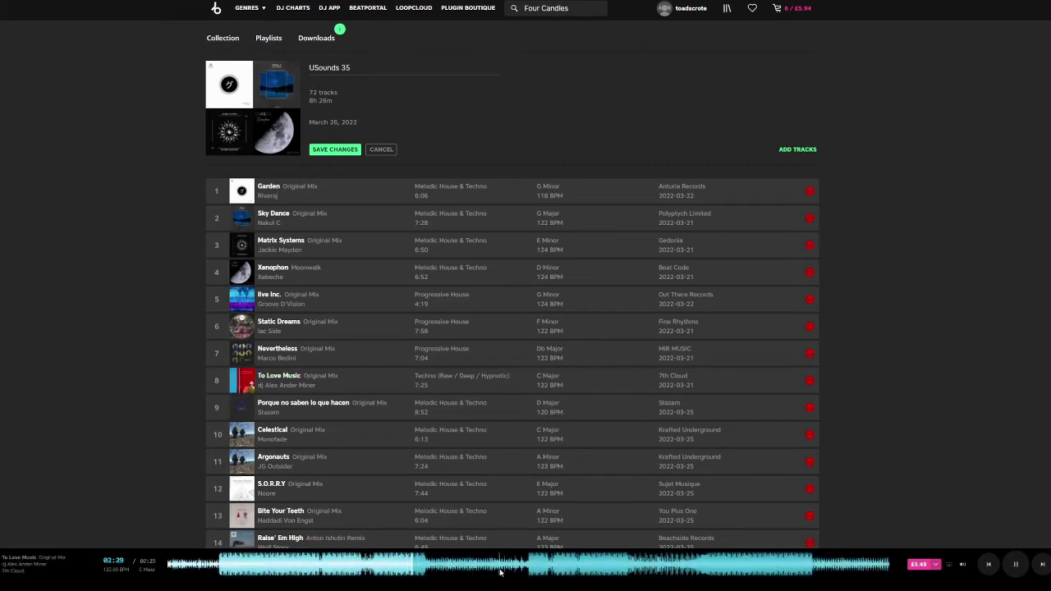
click(534, 565)
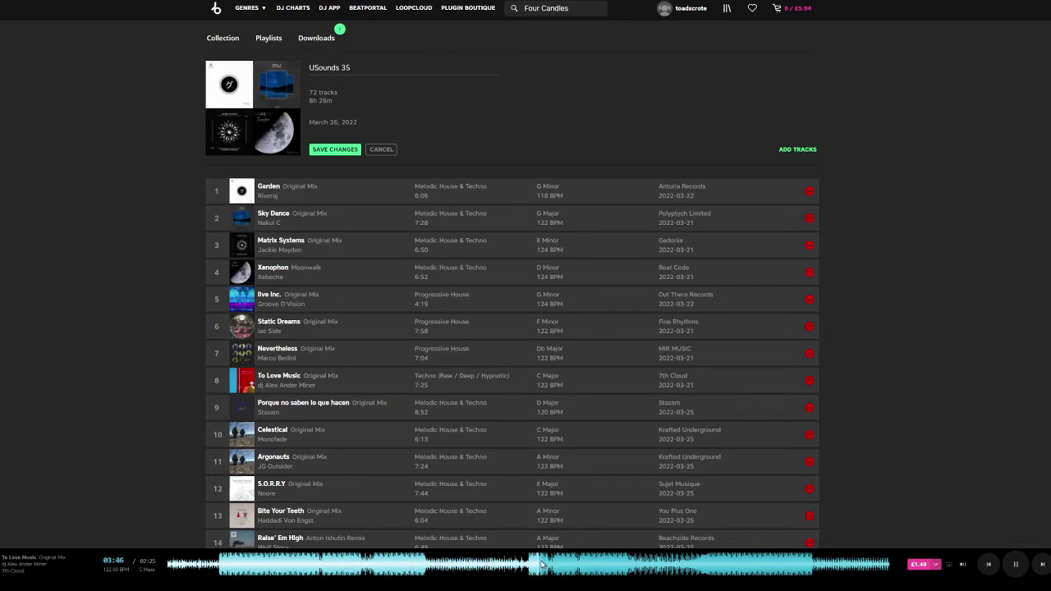
key(space)
Go further down the playlist to the Techno (Peak Time / Driving) tracks and sample AferAll Original Mix at two points.
scroll(606, 464, down, 2)
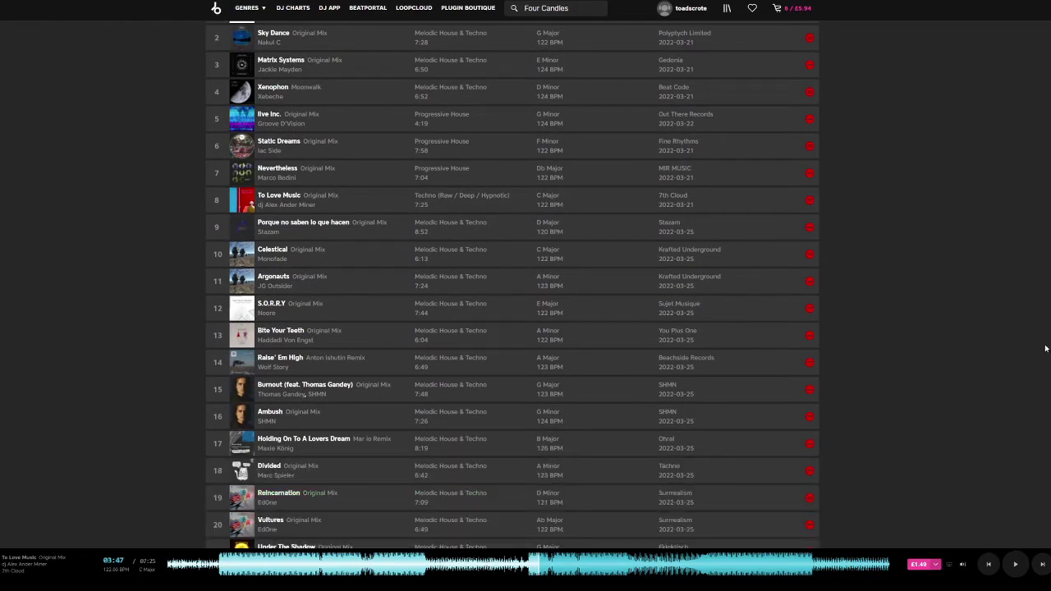
scroll(513, 284, down, 7)
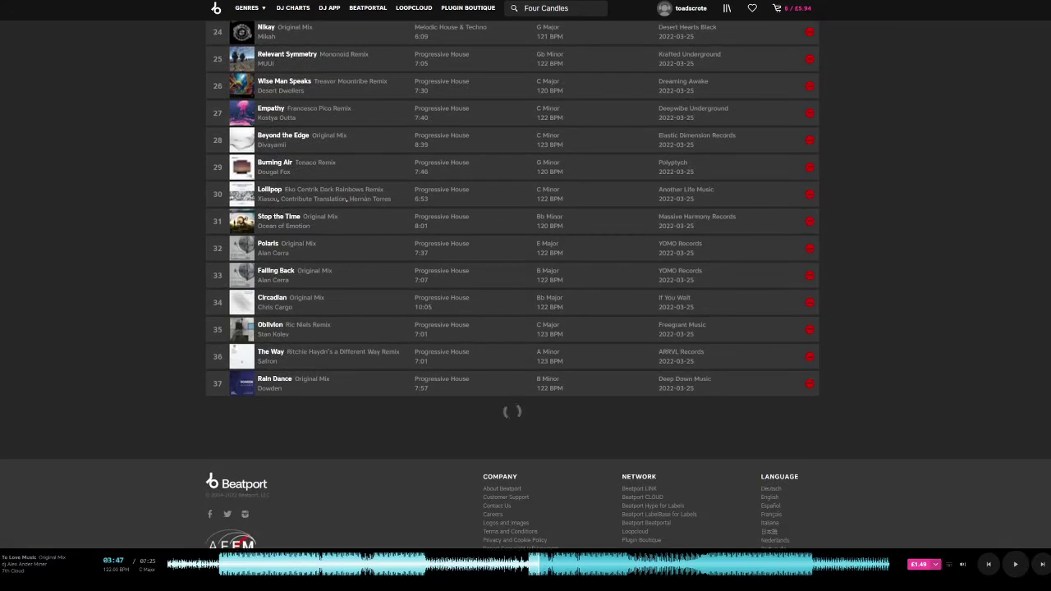
scroll(512, 284, down, 4)
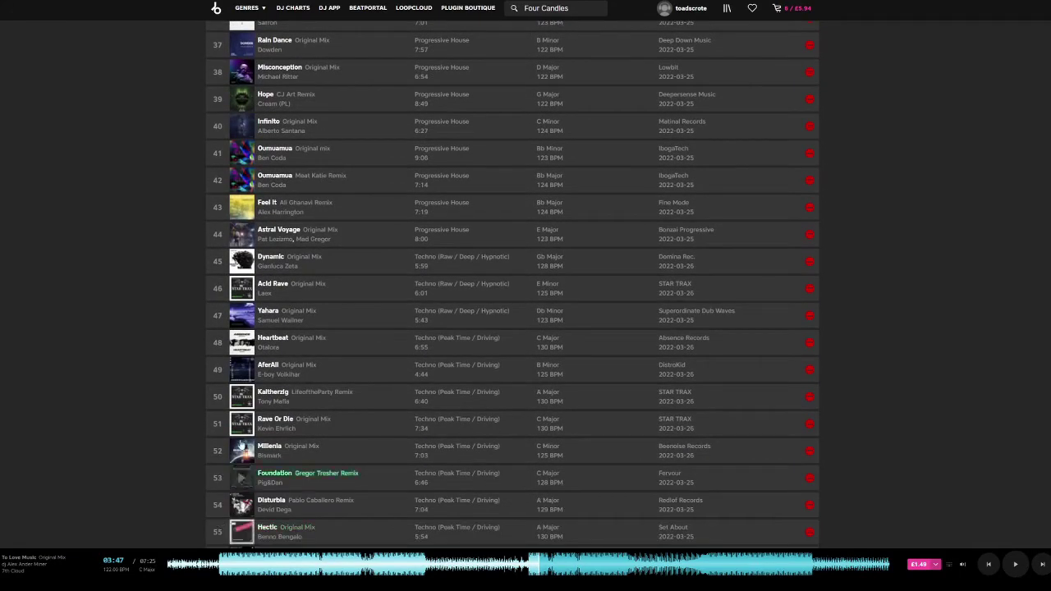
click(241, 376)
click(339, 562)
click(453, 562)
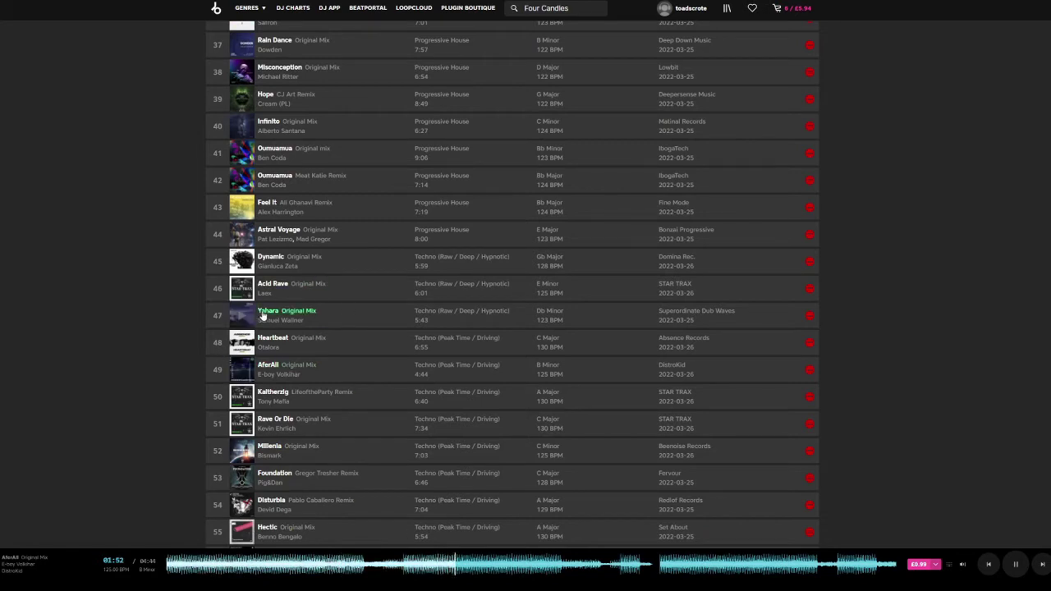
Sample Foundation Gregor Tresher Remix at two points in the section between its two breakdowns.
click(240, 479)
click(408, 567)
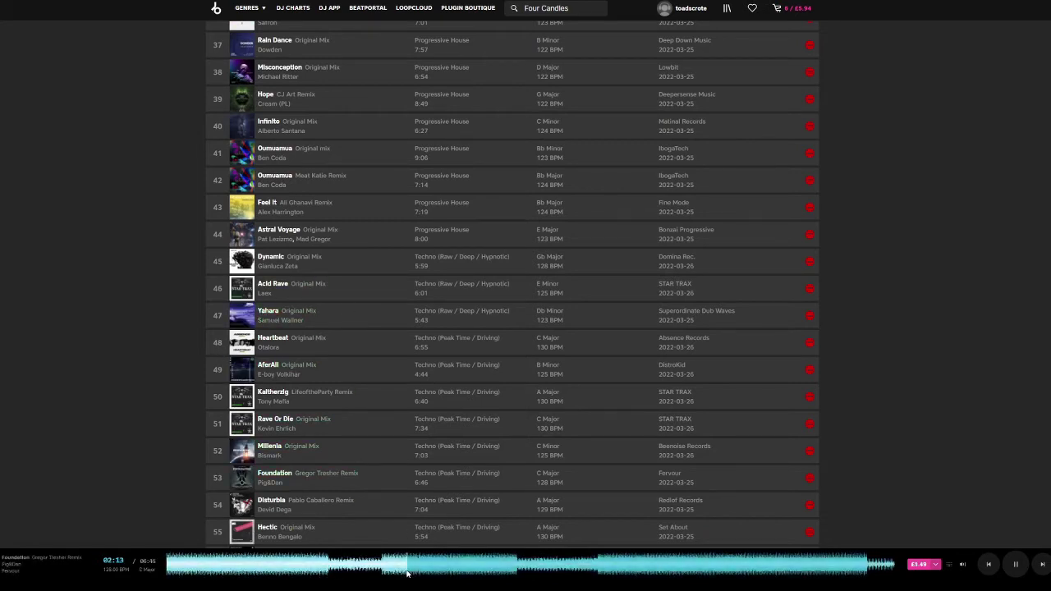
click(465, 565)
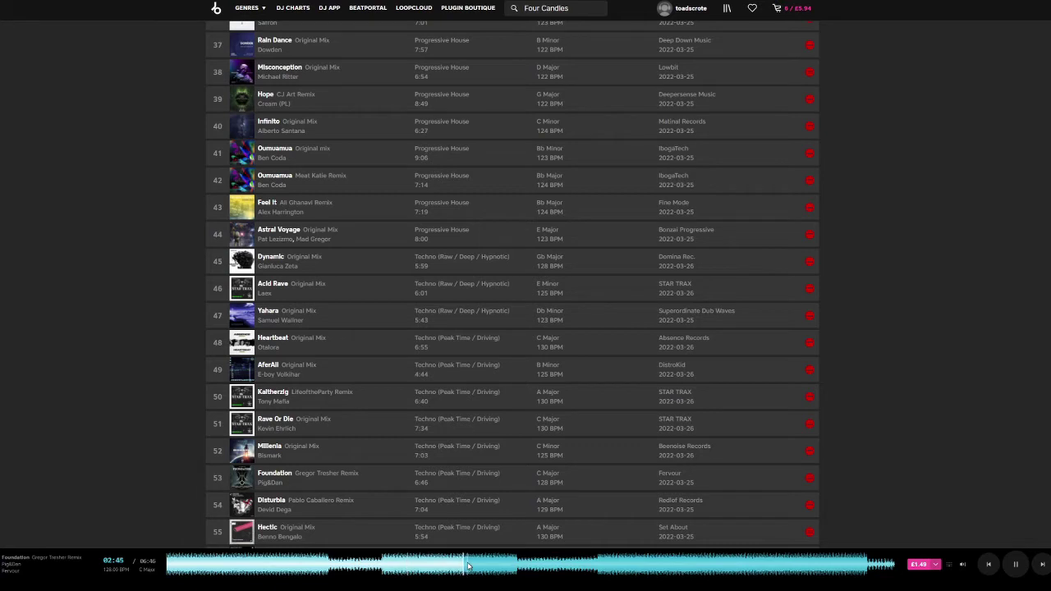
key(space)
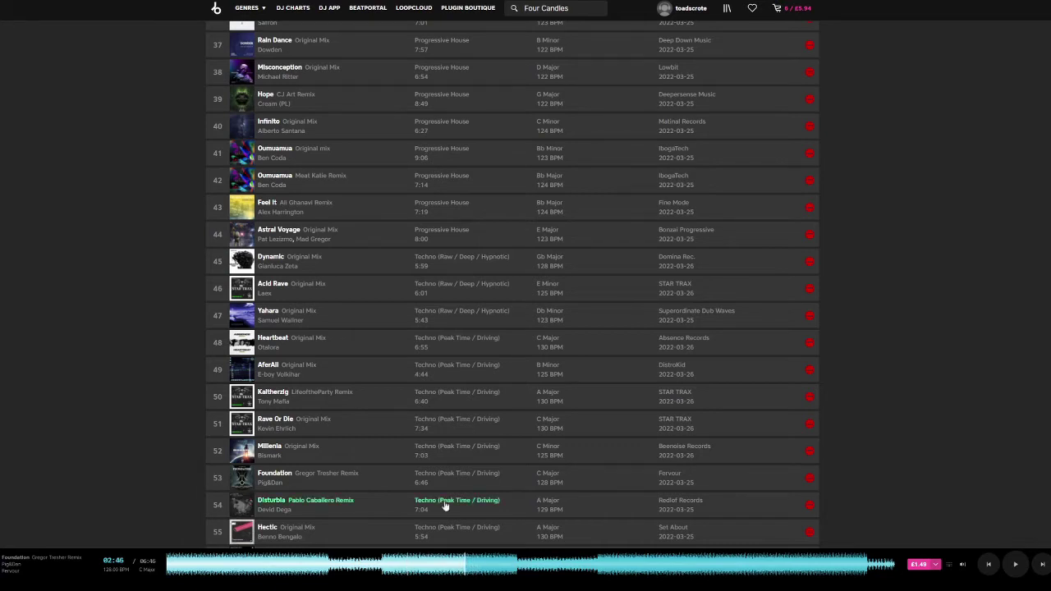
Sample Hectic Original Mix before its first breakdown and in the section after it.
click(243, 535)
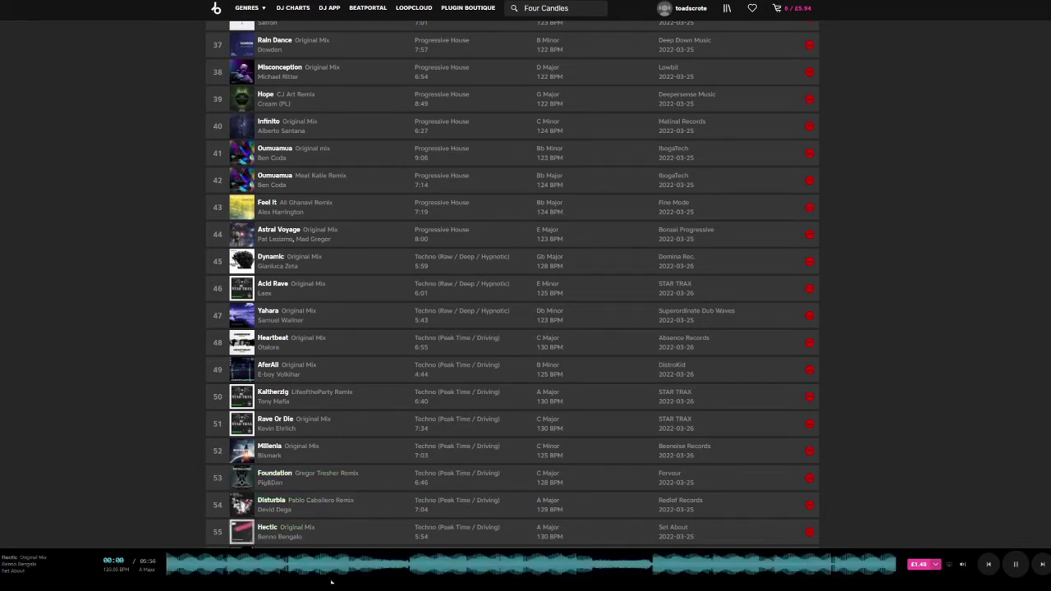
click(329, 565)
click(448, 565)
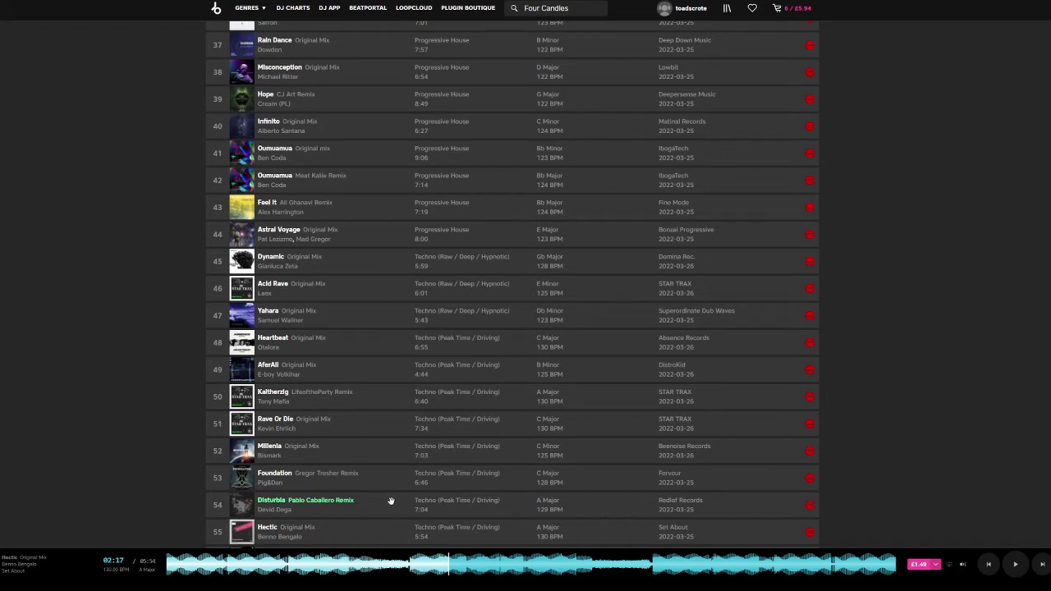
Sample Disturbia Pablo Caballero Remix before its first breakdown and in the section after it.
click(245, 507)
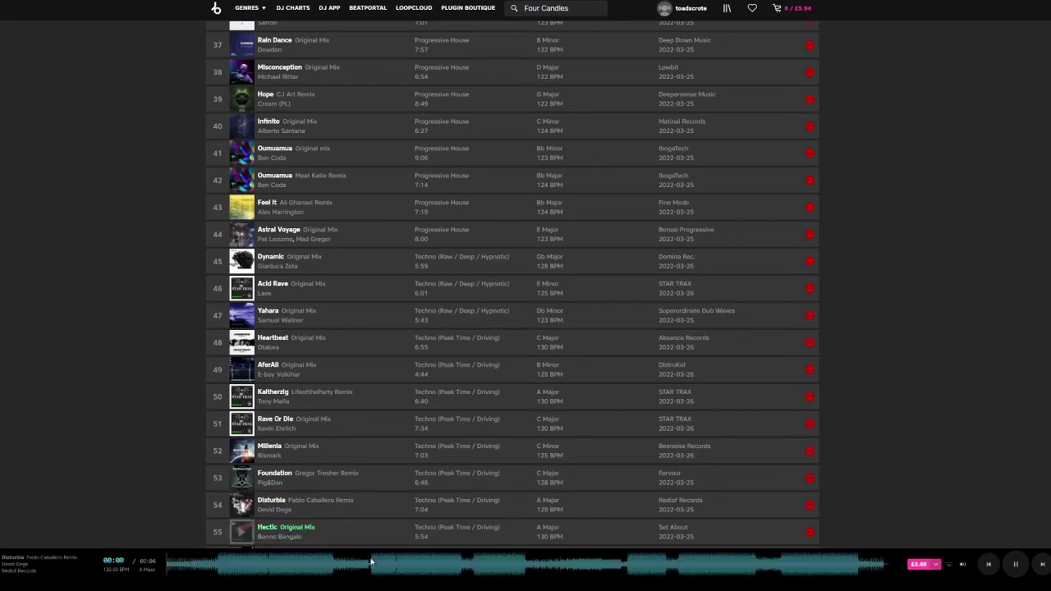
click(309, 568)
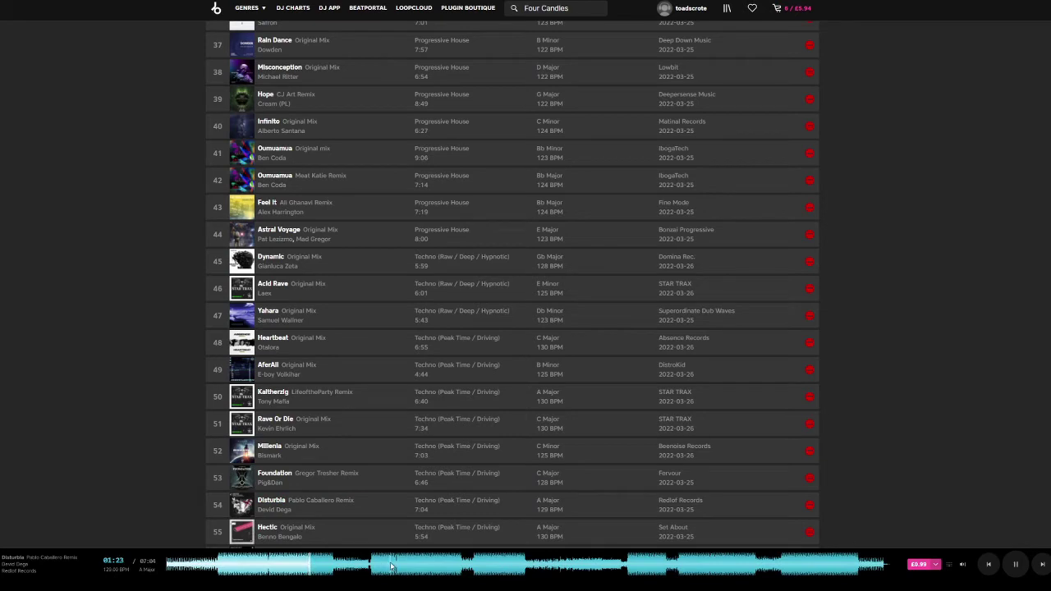
click(417, 568)
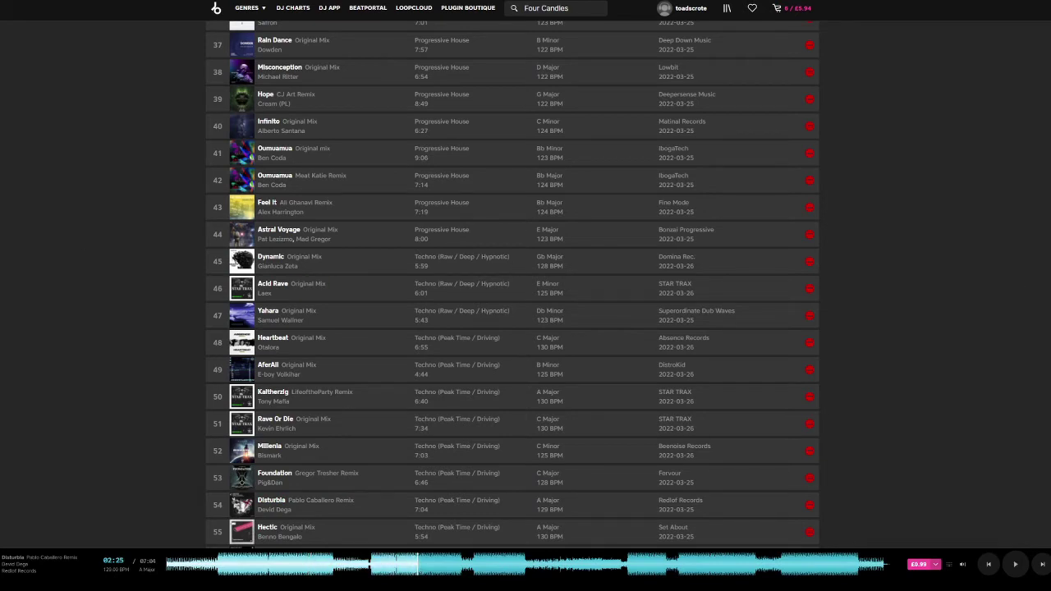
Move The Way Ritchie Haydn's a Different Way Remix up to position 2, between Garden and Sky Dance.
scroll(609, 92, up, 15)
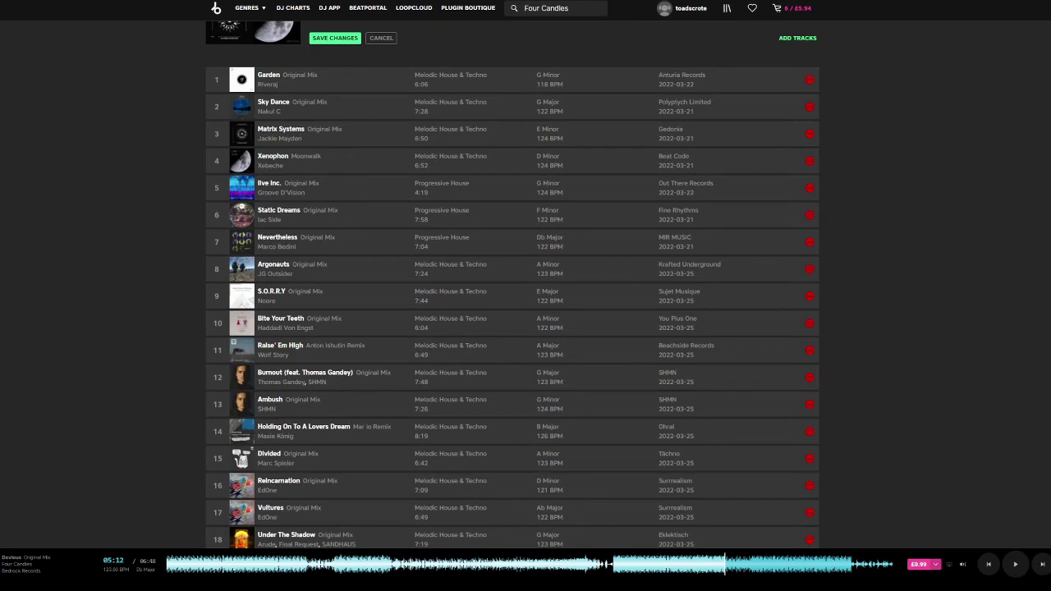
scroll(513, 284, down, 3)
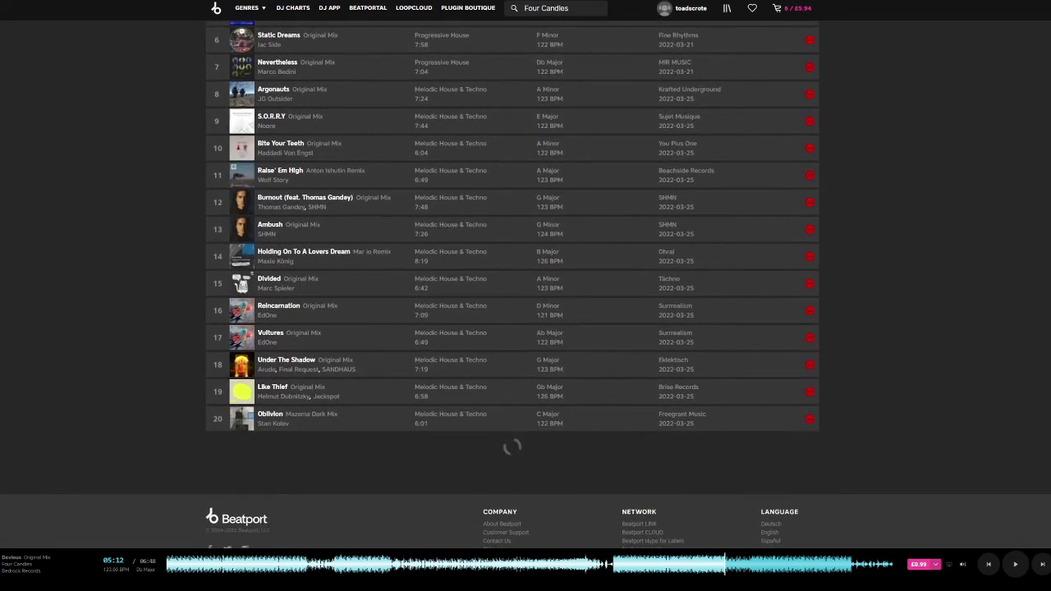
scroll(512, 284, down, 2)
scroll(513, 284, down, 2)
drag(380, 395, 377, 228)
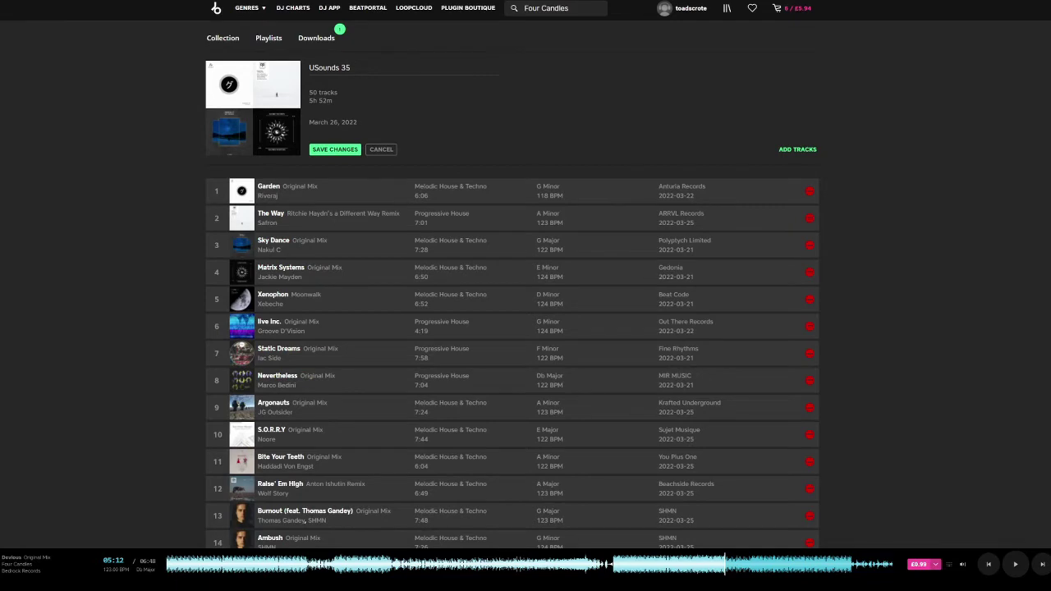
Move Oblivion Mazema Dark Mix and Nikay Original Mix up to positions 5 and 6, directly after Matrix Systems.
scroll(512, 328, down, 5)
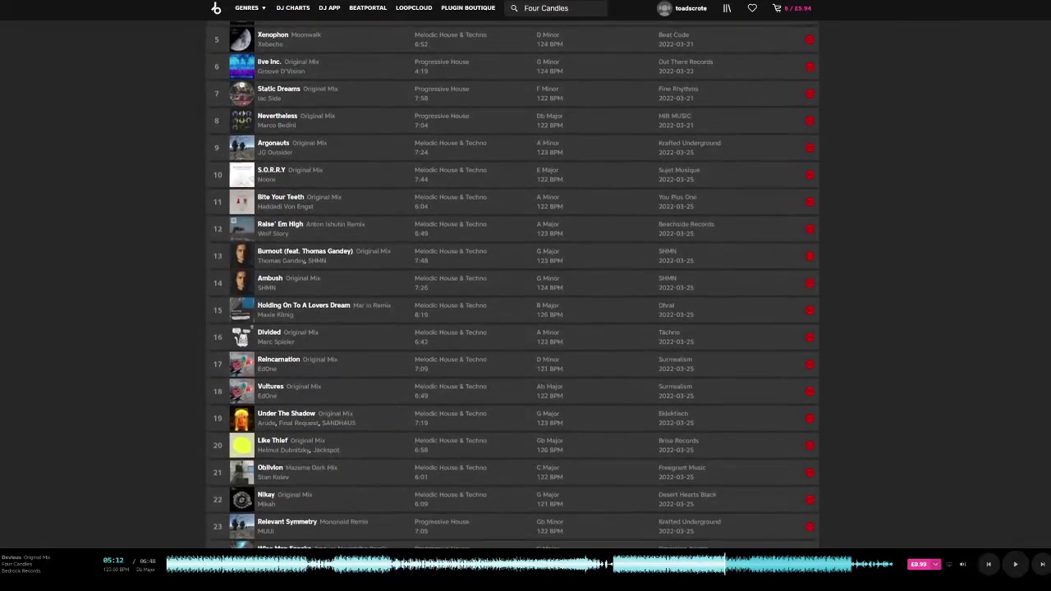
drag(373, 435, 369, 290)
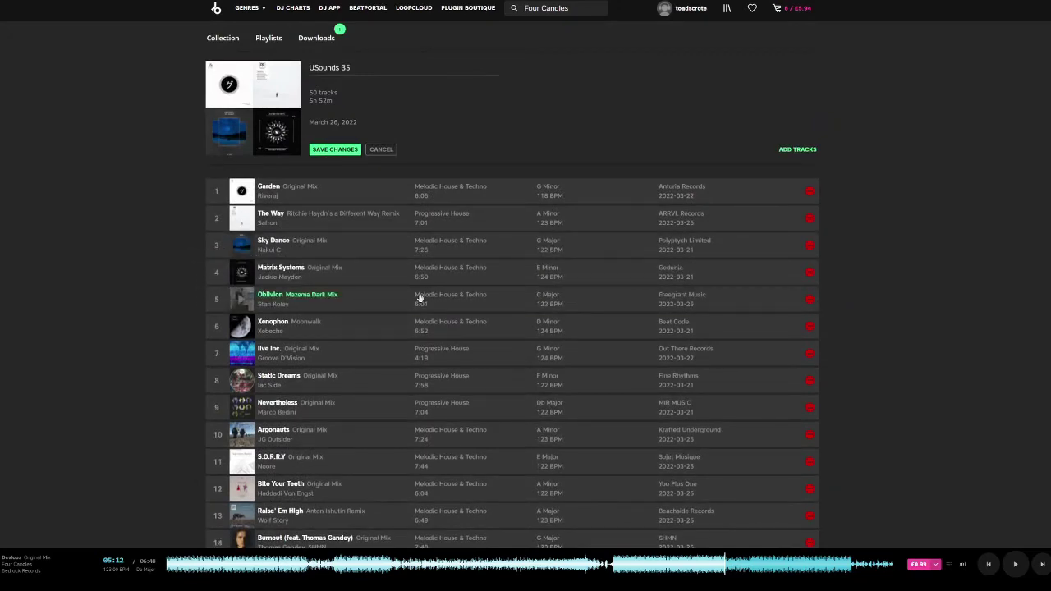
scroll(512, 328, down, 5)
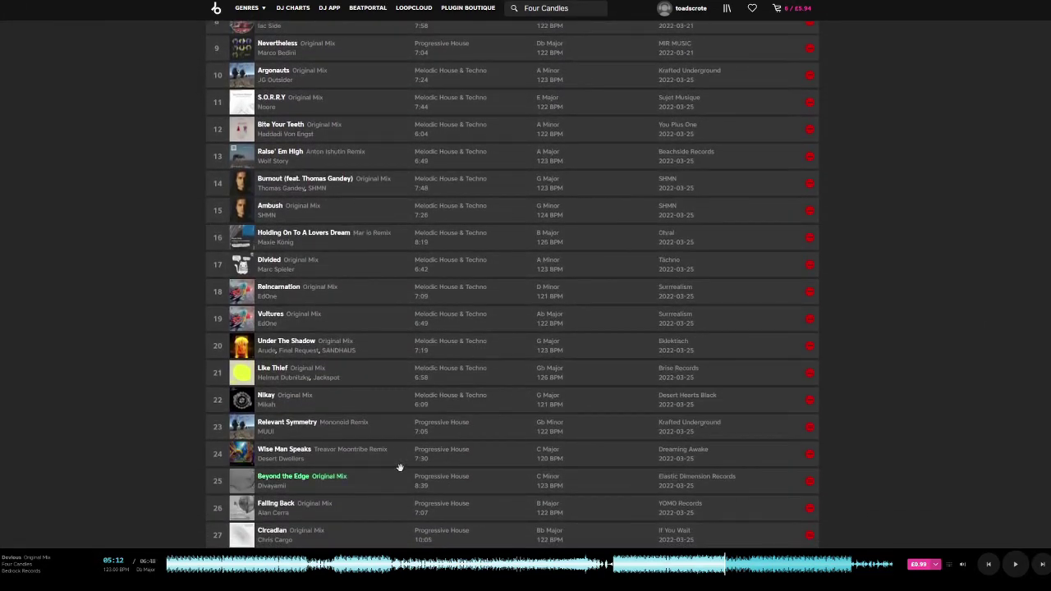
scroll(394, 402, up, 5)
drag(349, 63, 346, 322)
Move Wise Man Speaks Treavor Moontribe Remix to position 7 after Nikay, followed by Raise' Em High Anton Ishutin Remix.
scroll(512, 328, down, 5)
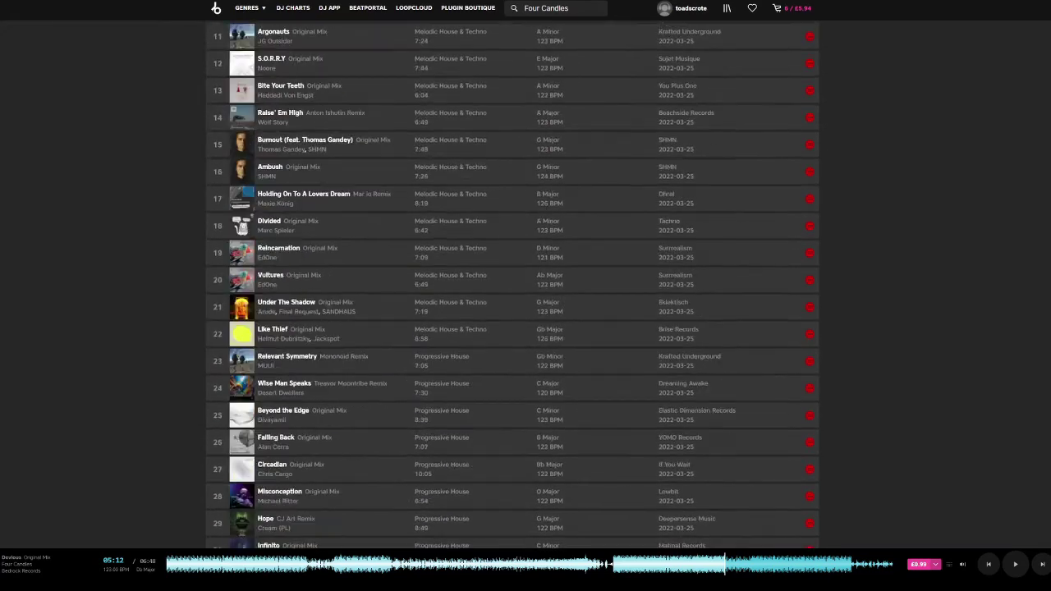
scroll(512, 329, down, 3)
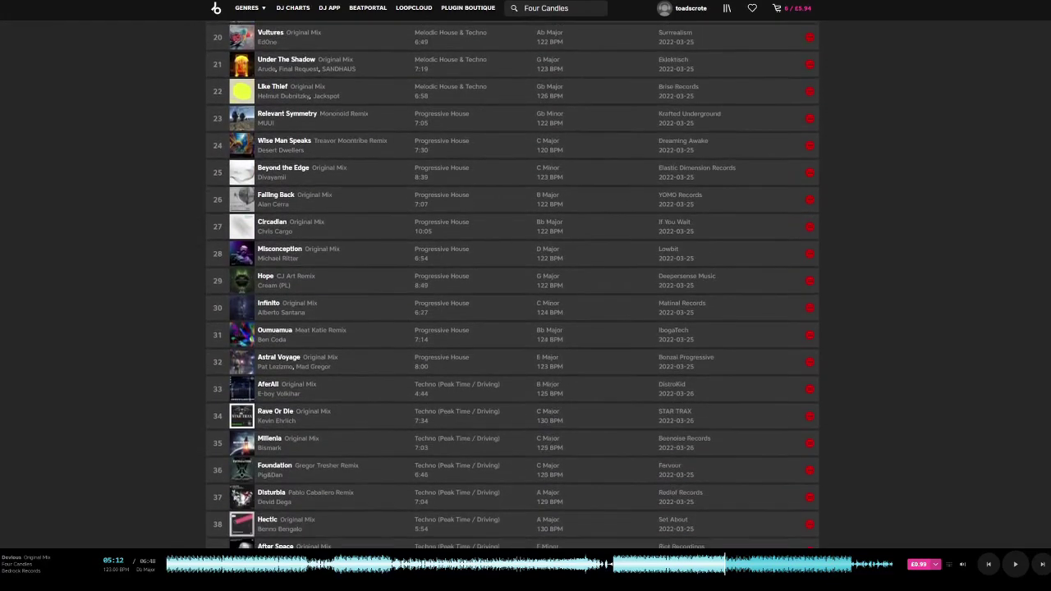
scroll(513, 328, down, 3)
scroll(512, 285, down, 2)
scroll(513, 285, up, 7)
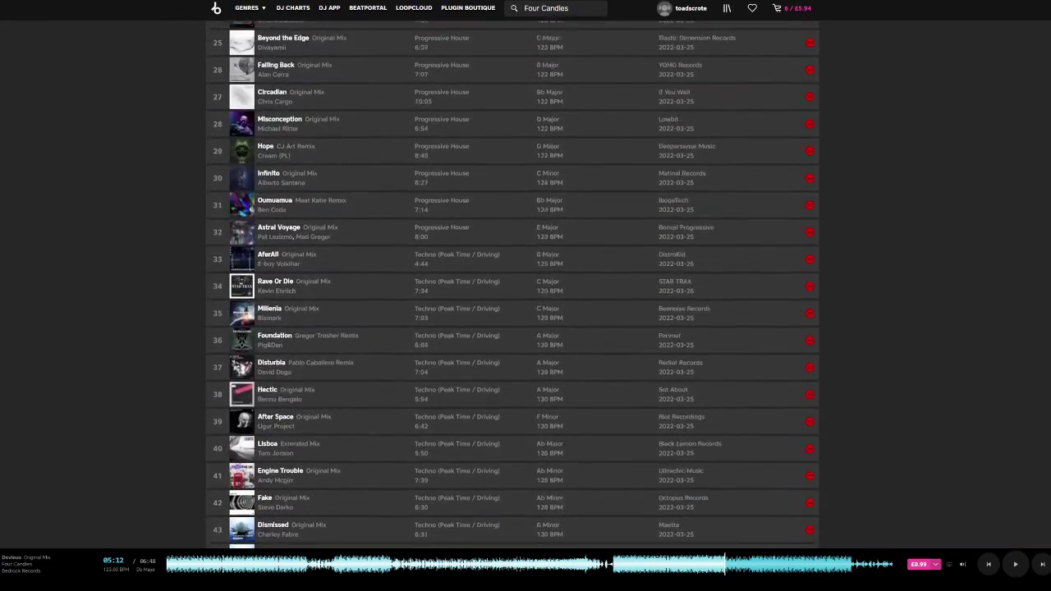
scroll(636, 418, up, 2)
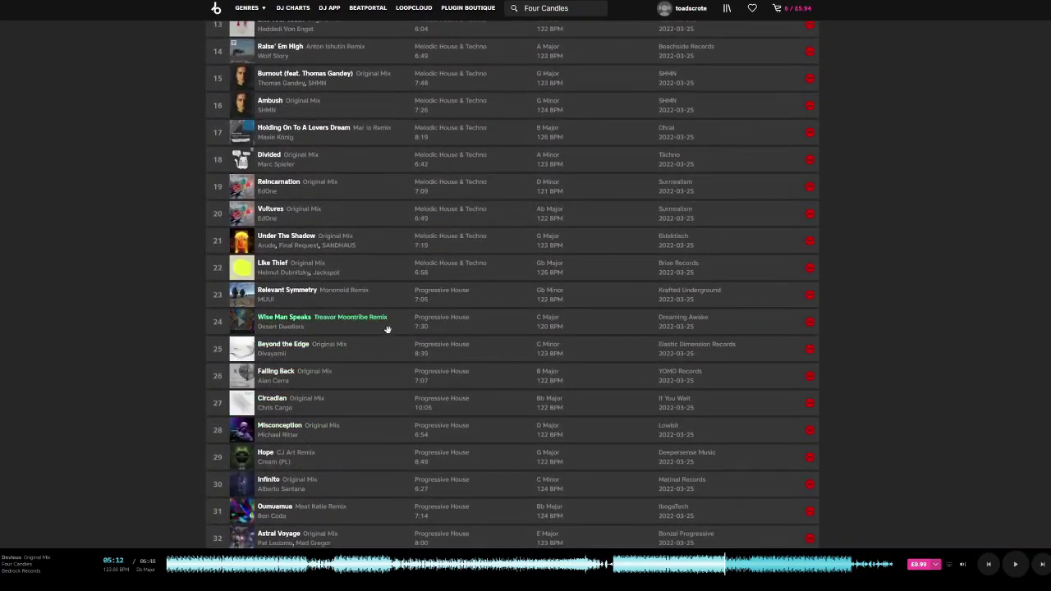
drag(403, 314, 393, 147)
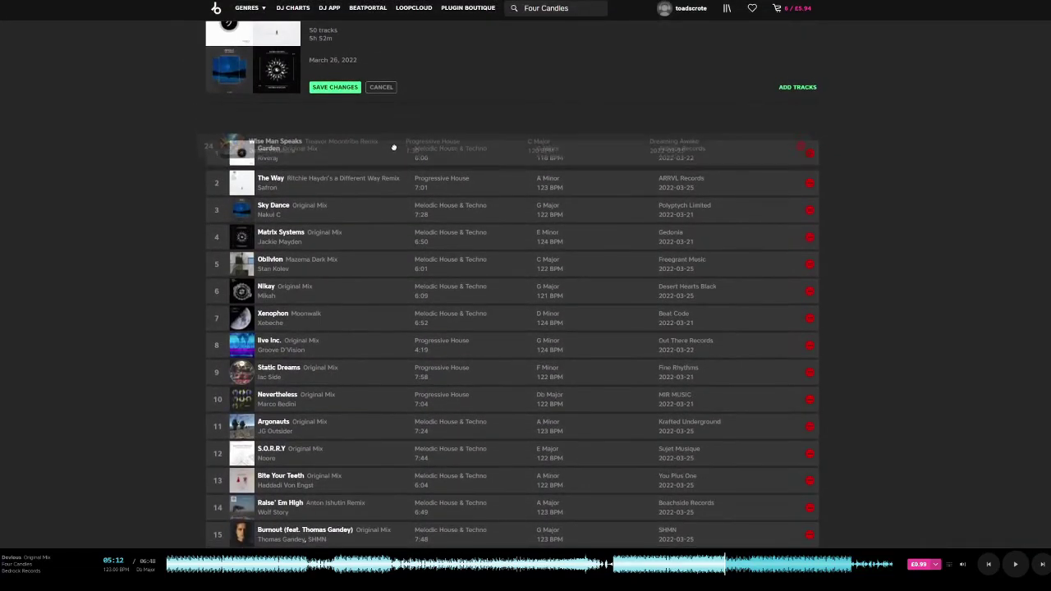
drag(398, 208, 404, 286)
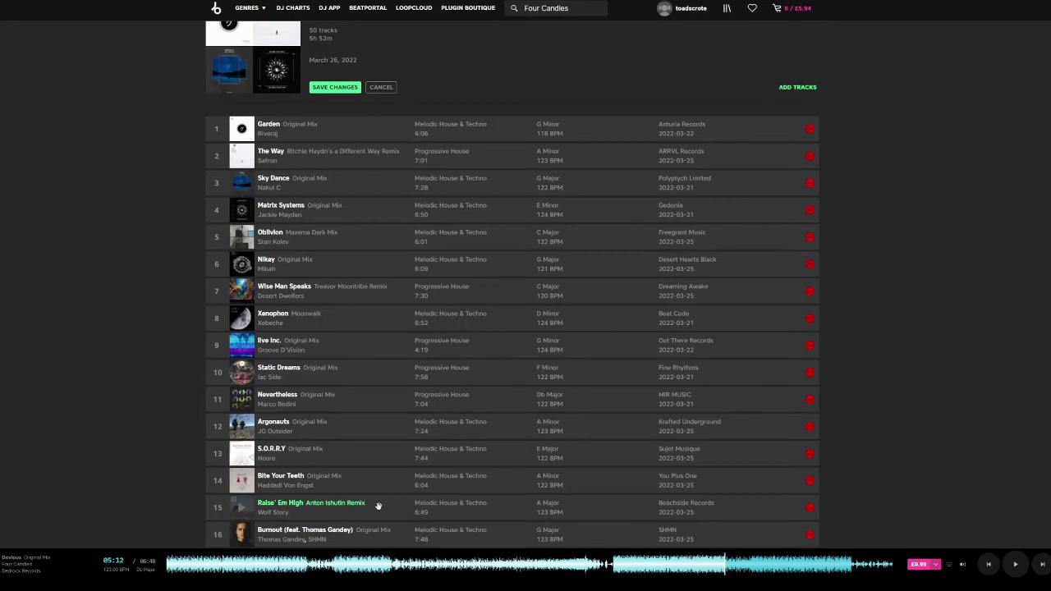
drag(397, 493, 395, 302)
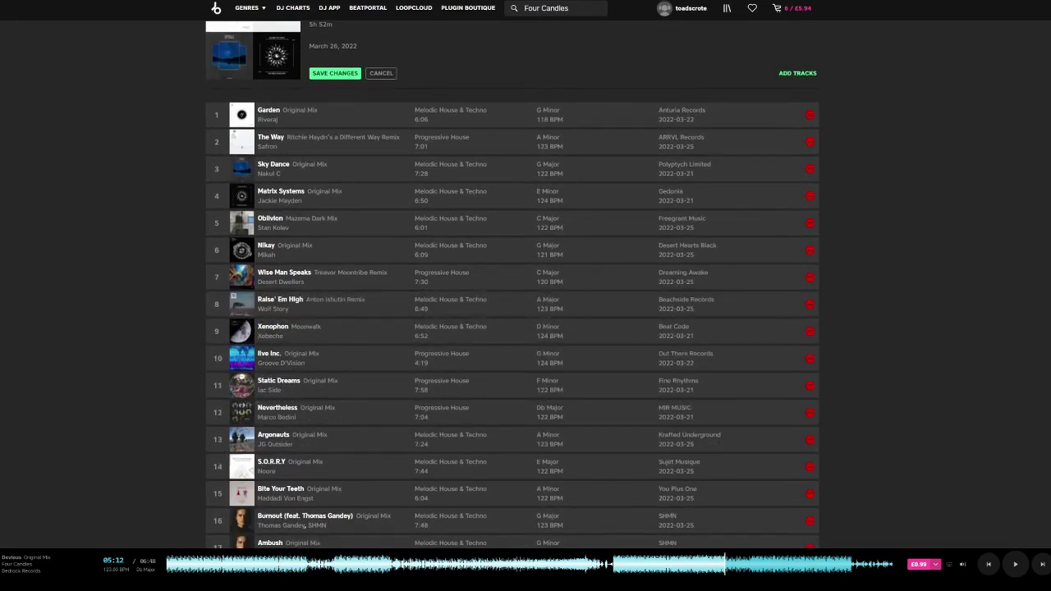
Move NO WAR Original Mix from the end of the playlist to position 8, between Wise Man Speaks and Raise' Em High.
scroll(512, 284, down, 4)
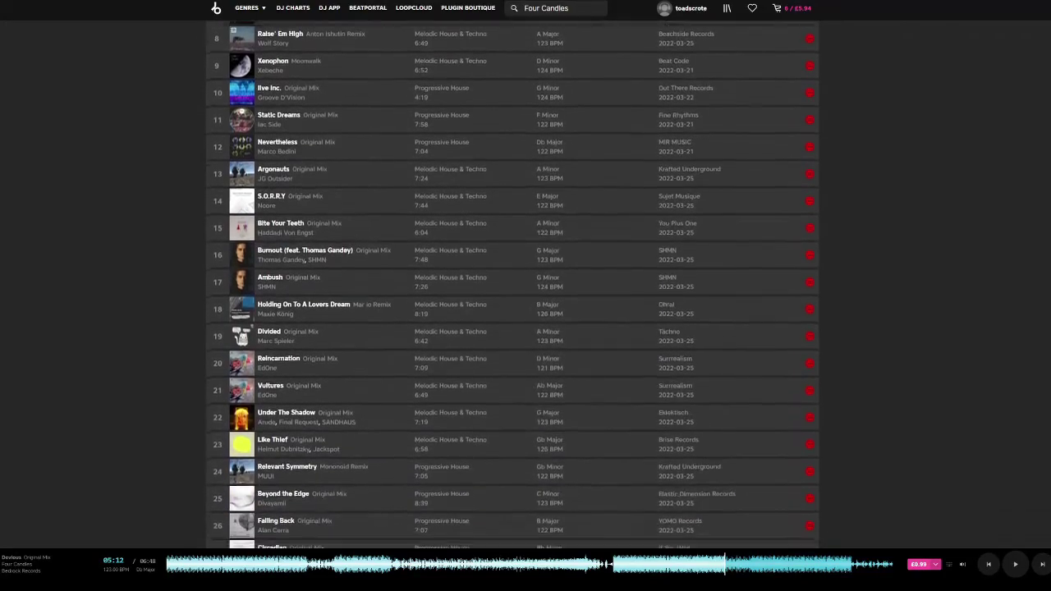
scroll(512, 284, down, 3)
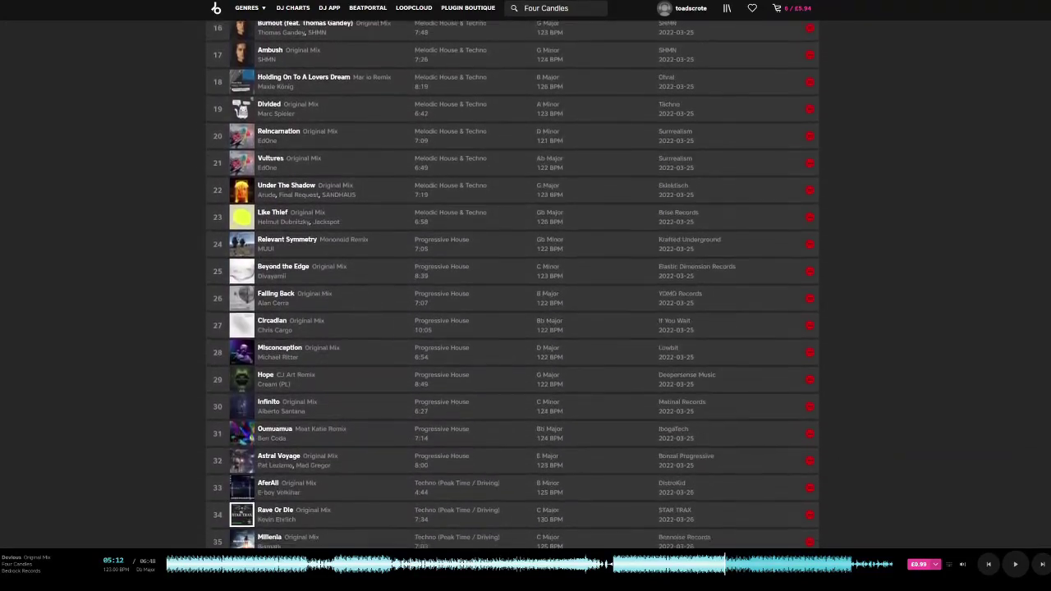
scroll(513, 284, down, 1)
scroll(513, 285, down, 5)
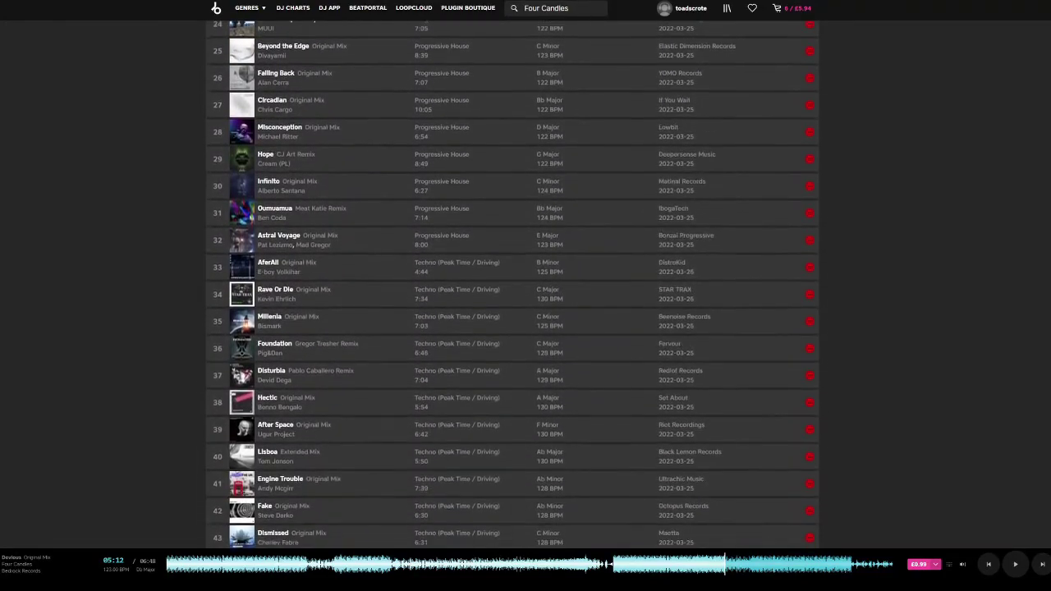
scroll(513, 285, down, 1)
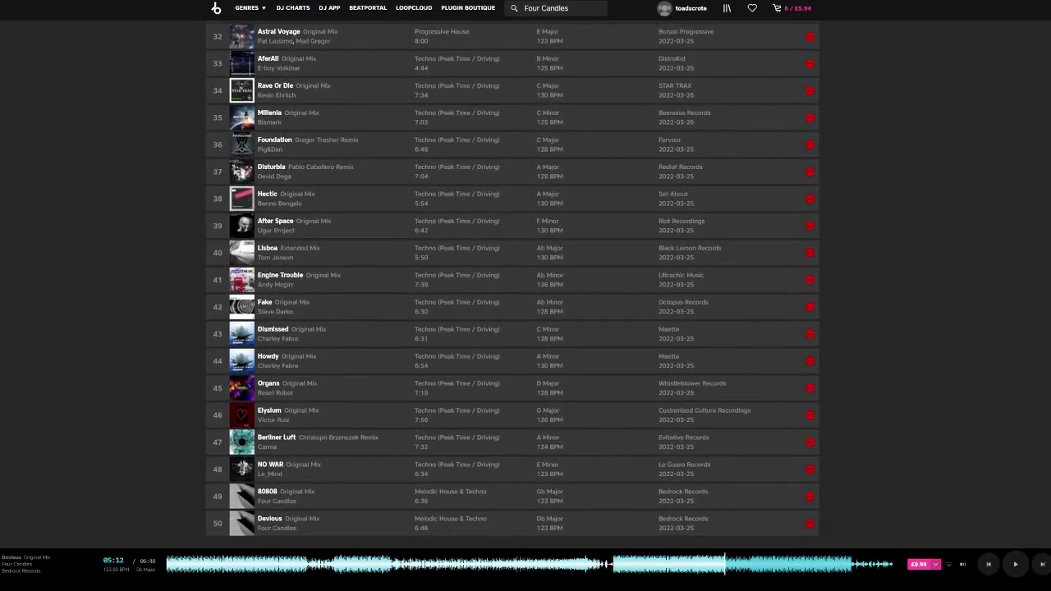
drag(368, 476, 369, 132)
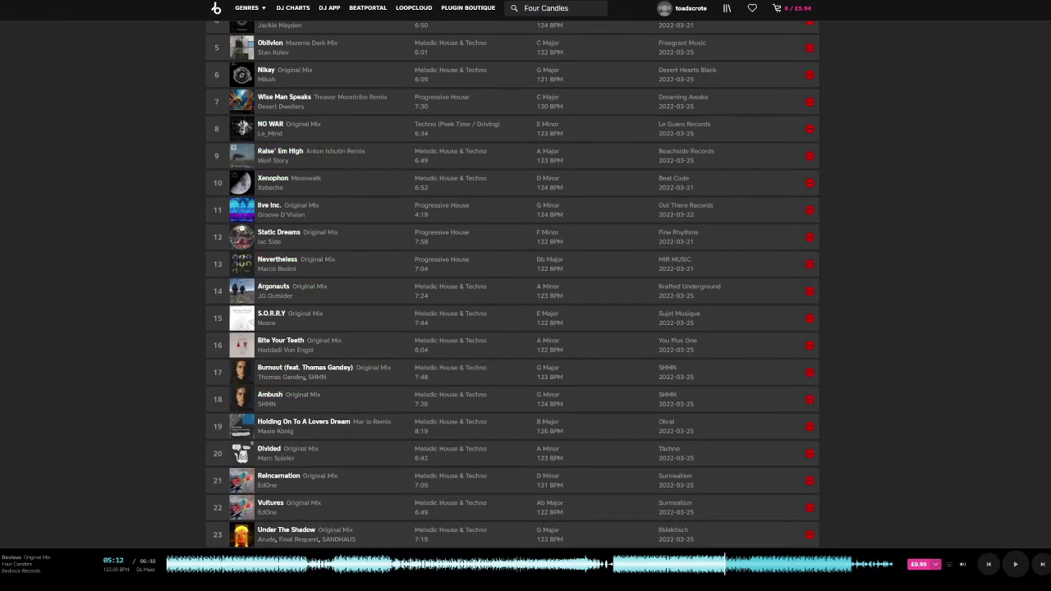
Move Divided, Reincarnation, Vultures and Under The Shadow, in that order, to positions 10 to 13, directly after Raise' Em High.
drag(376, 475, 383, 184)
drag(359, 474, 366, 181)
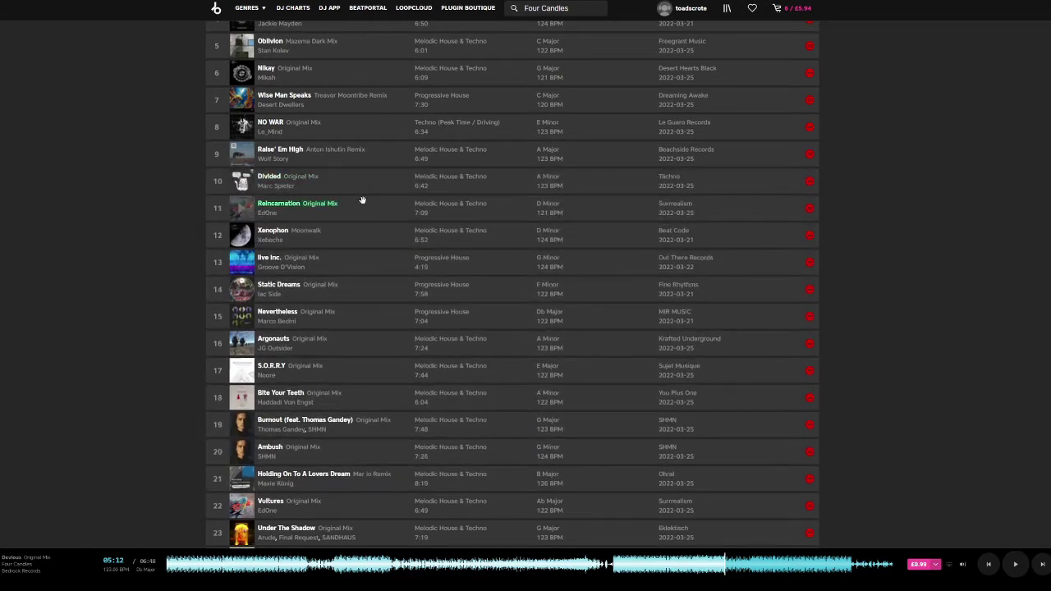
drag(343, 495, 354, 234)
drag(376, 535, 381, 259)
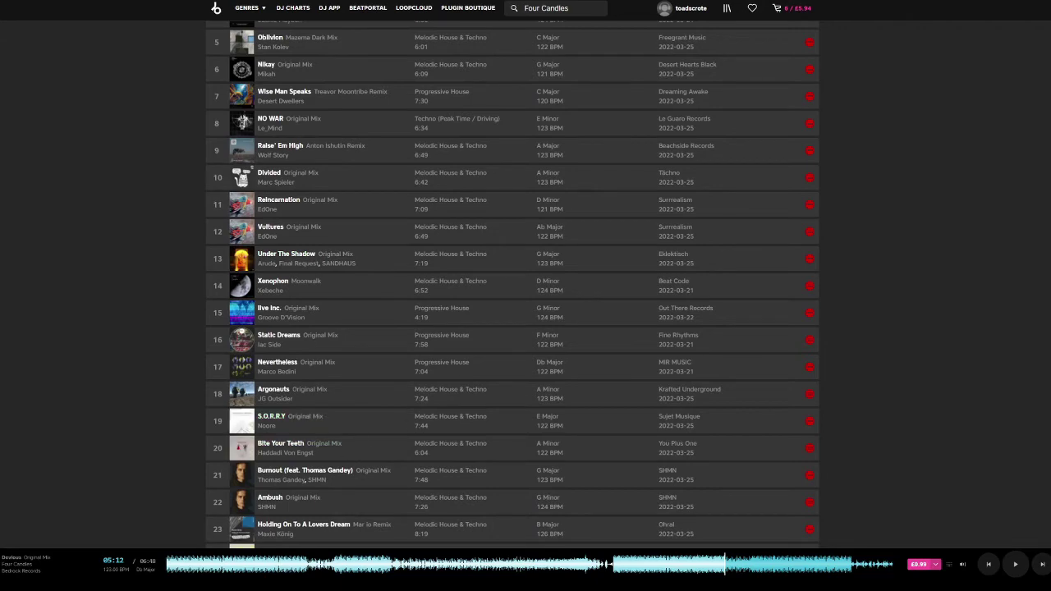
Move AferAll Original Mix up to position 14, between Under The Shadow and Xenophon.
scroll(271, 416, down, 5)
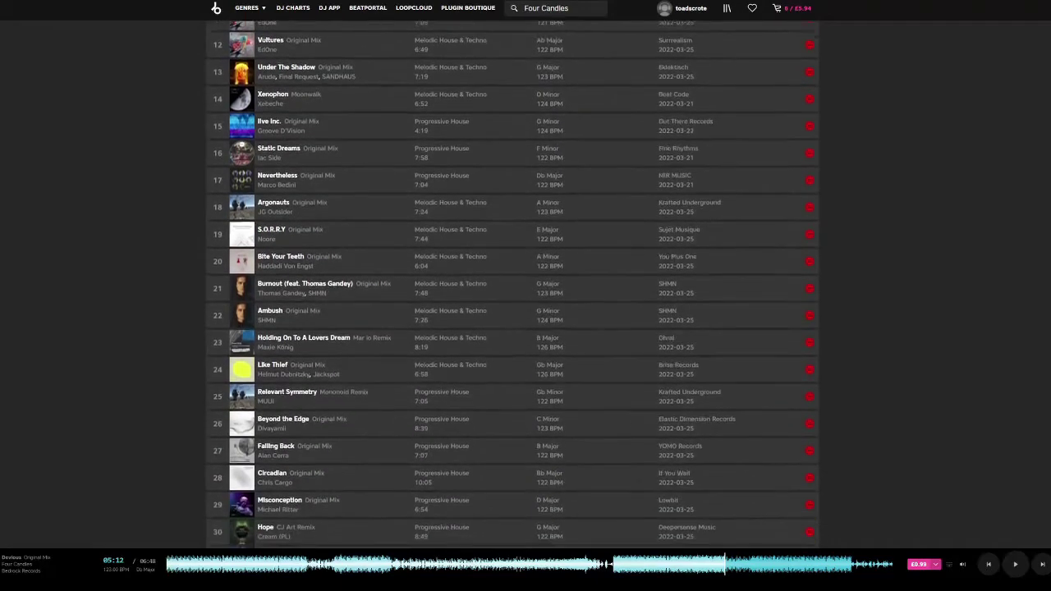
scroll(379, 452, down, 2)
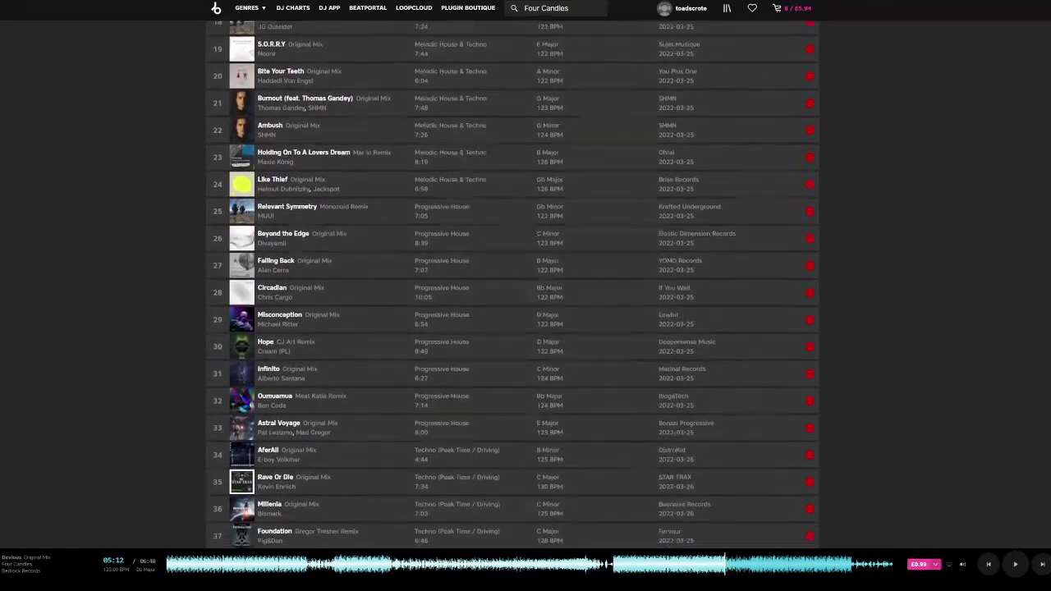
drag(379, 452, 387, 352)
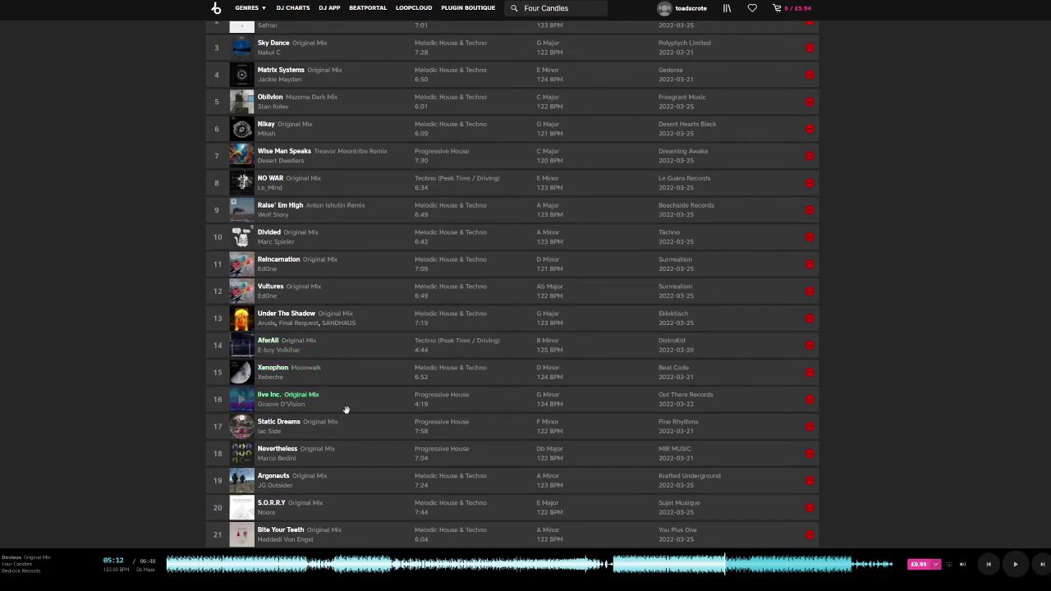
Move S.O.R.R.Y, Bite Your Teeth and Burnout, in that order, to positions 17 to 19, just above Static Dreams.
drag(363, 505, 364, 422)
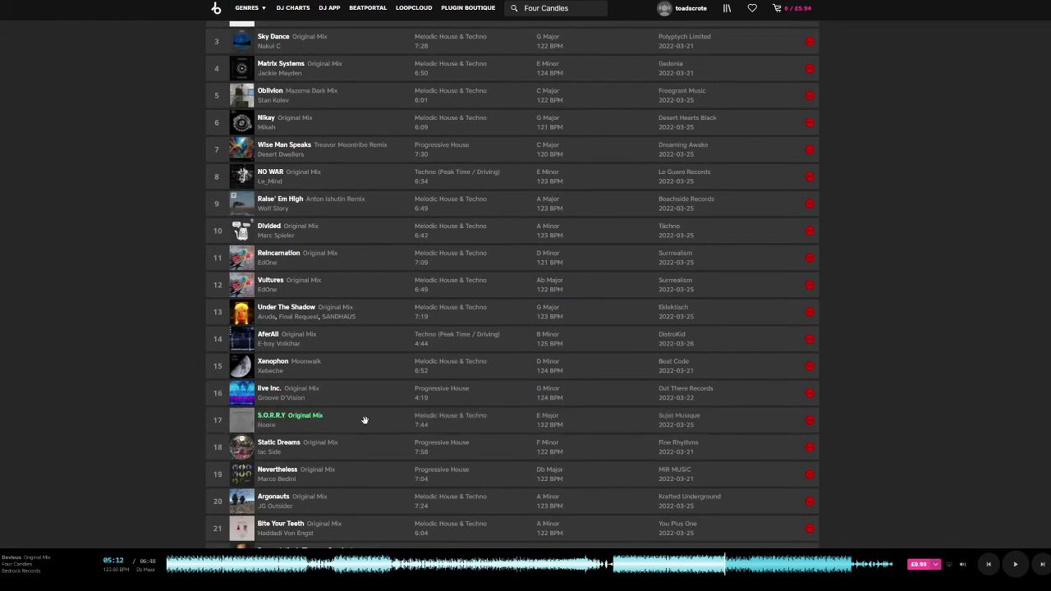
drag(408, 532, 383, 427)
scroll(394, 264, down, 5)
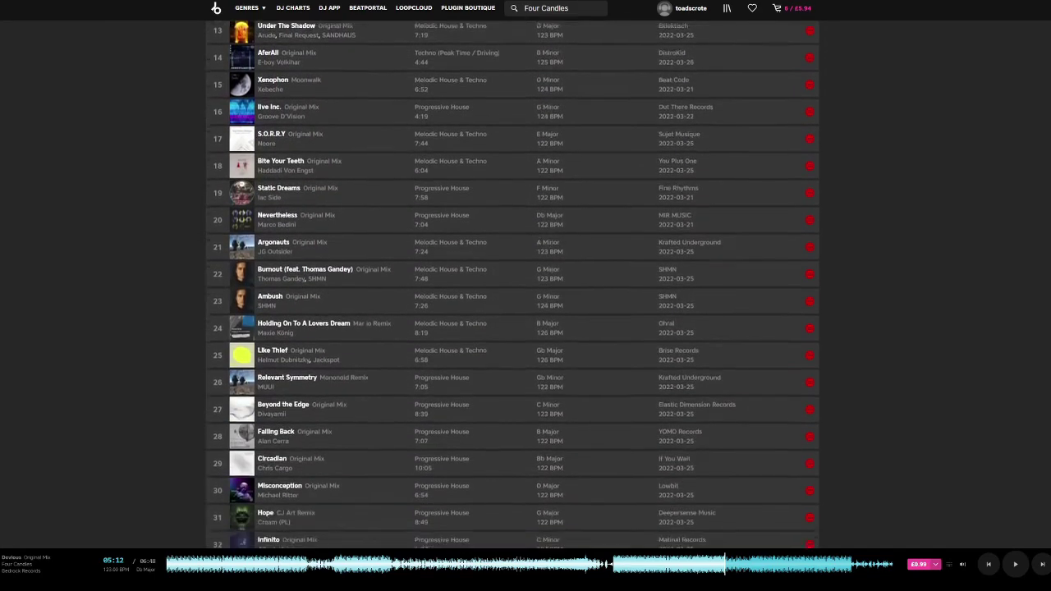
drag(394, 264, 404, 177)
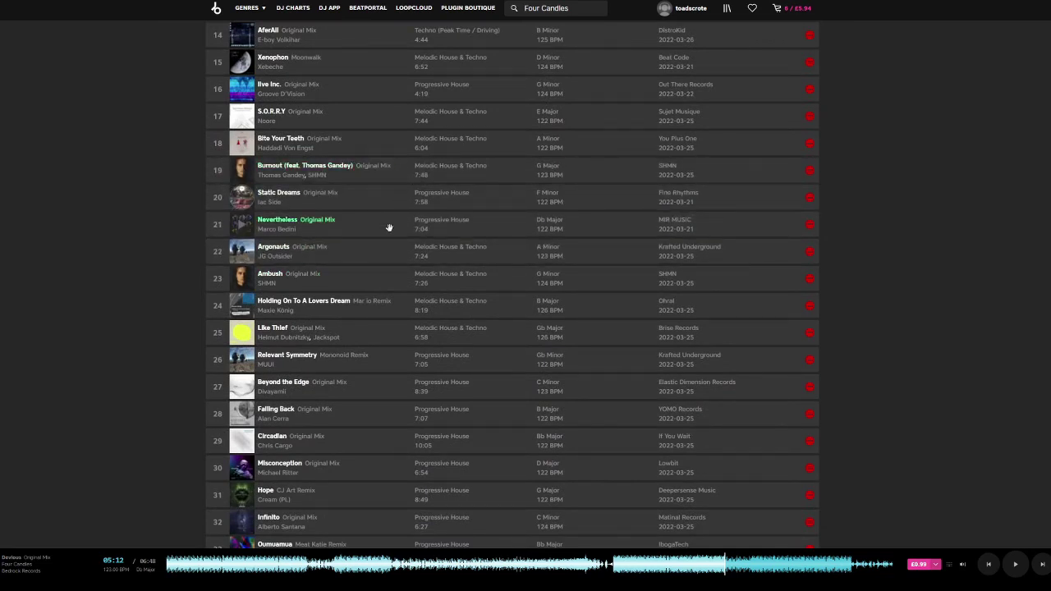
Move Relevant Symmetry Mononoid Remix, Beyond the Edge and Hope CJ Art Remix to positions 20 to 22, directly after Burnout.
drag(376, 362, 375, 206)
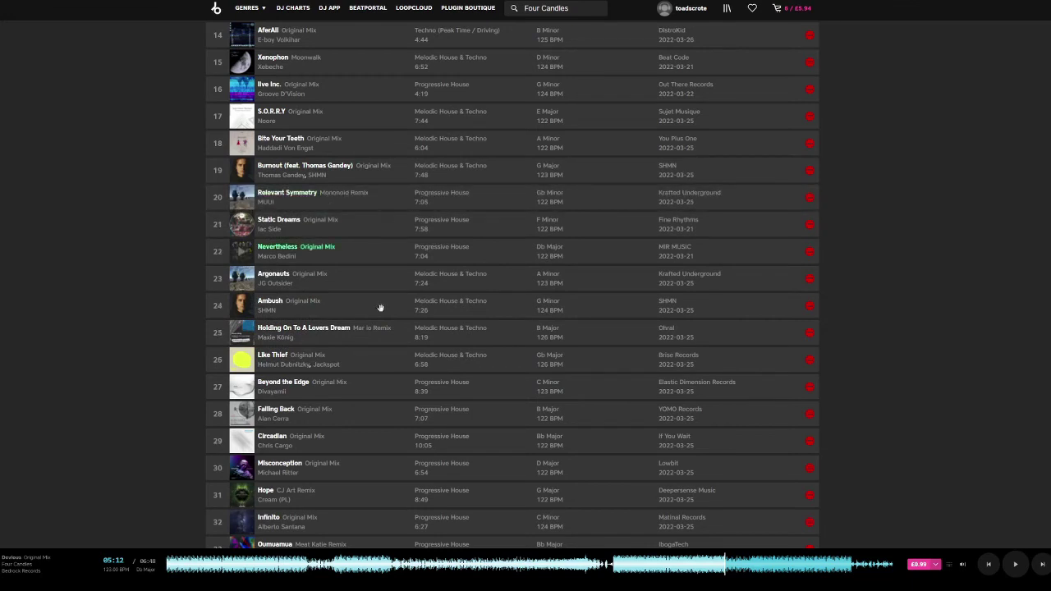
drag(381, 389, 385, 226)
drag(369, 490, 370, 247)
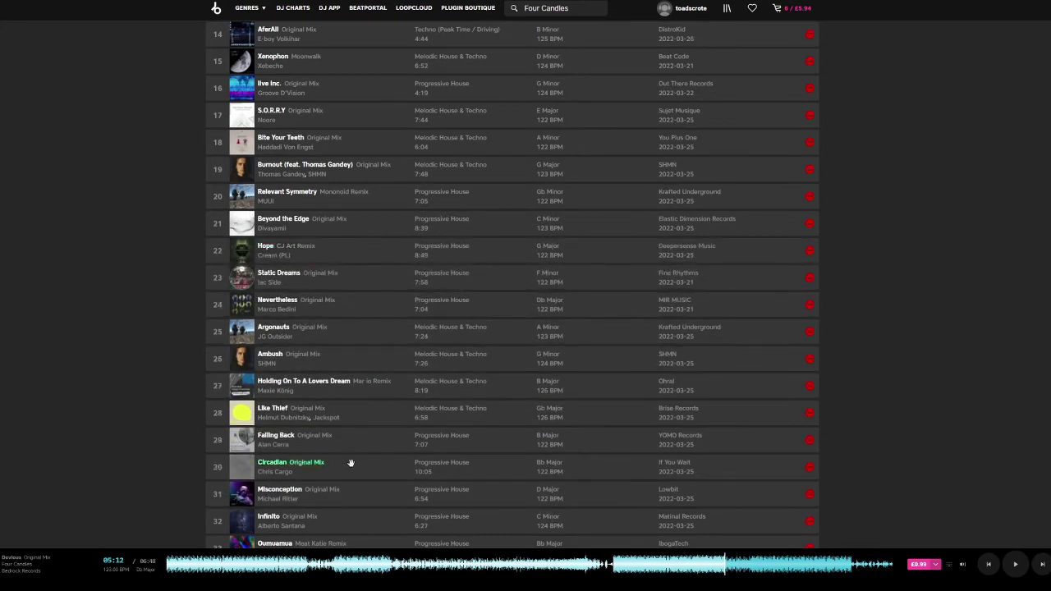
Move Infinito Original Mix and Astral Voyage Original Mix to positions 23 and 24, between Hope and Static Dreams.
drag(362, 518, 398, 296)
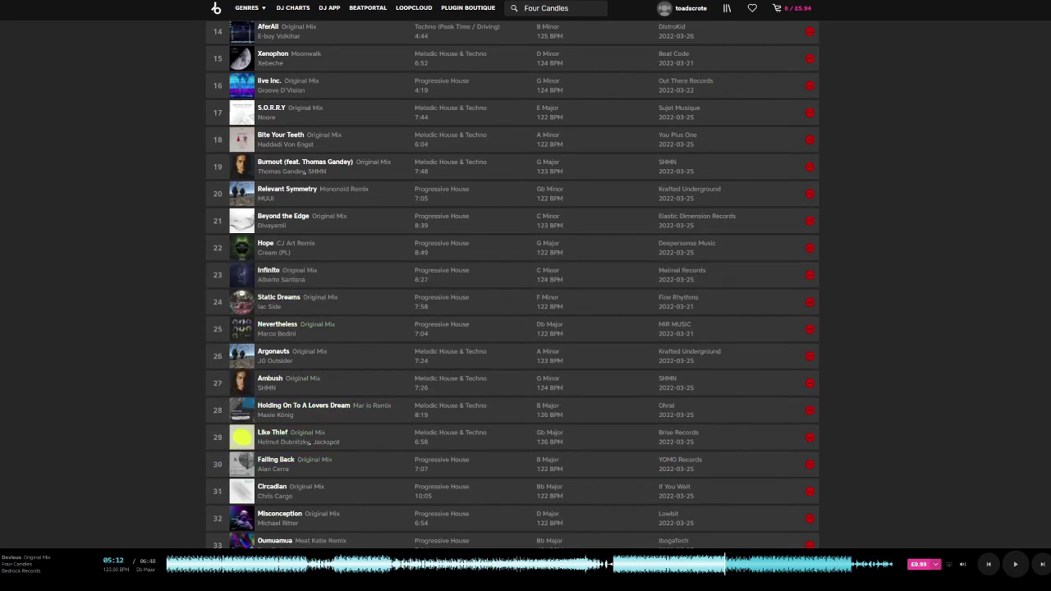
scroll(512, 284, down, 2)
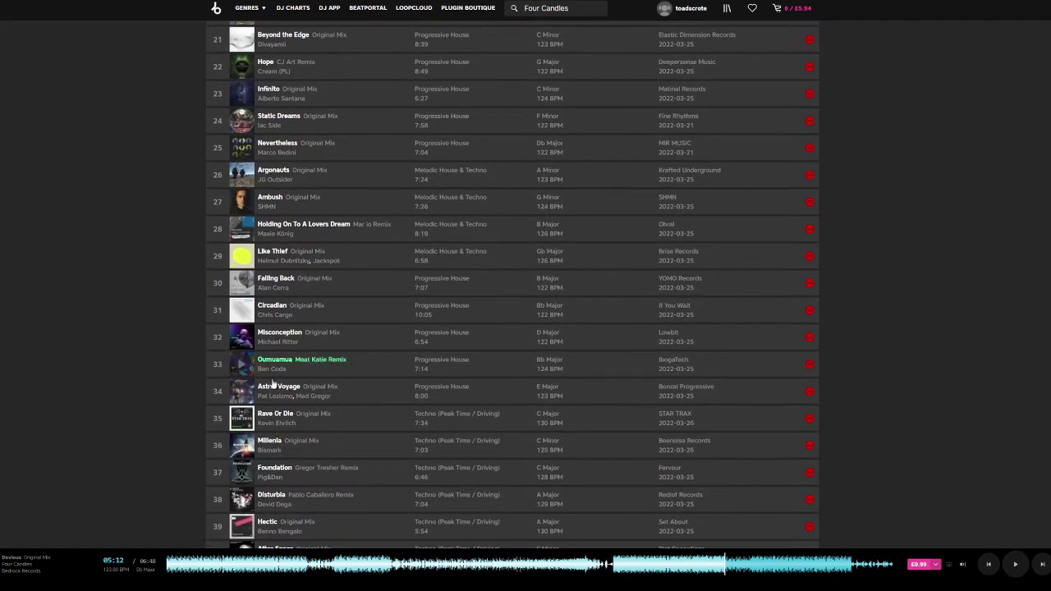
drag(370, 386, 366, 124)
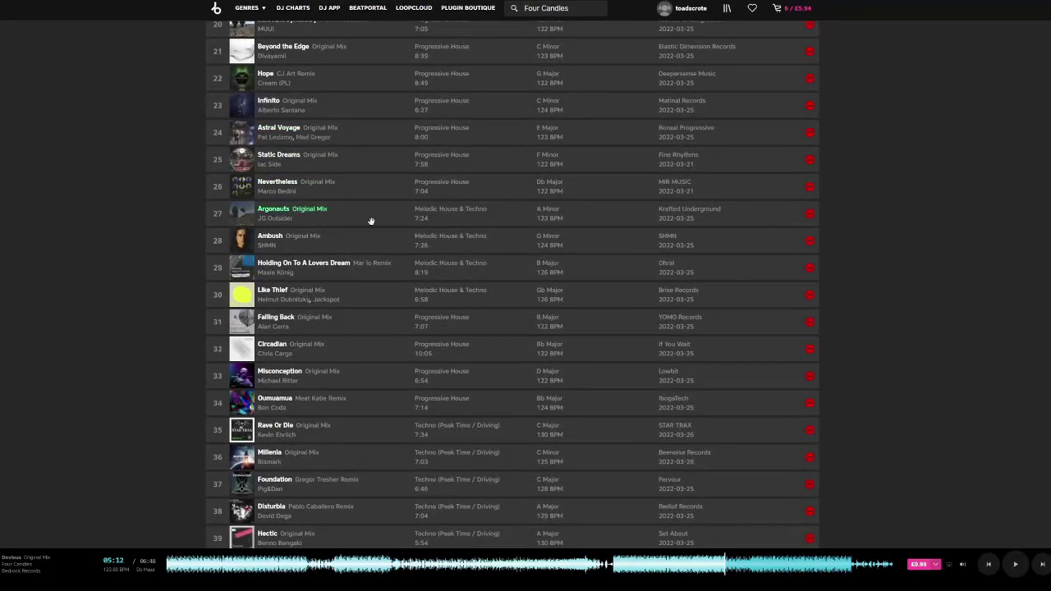
scroll(312, 300, down, 4)
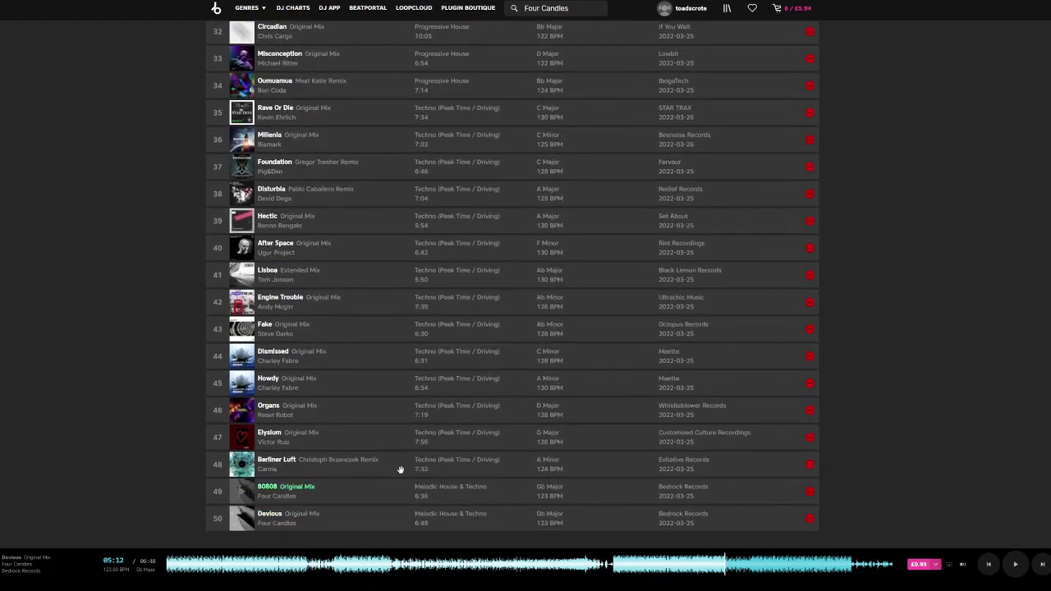
Move Berliner Luft Christoph Brzenczek Remix and Falling Back Original Mix to positions 25 and 26, between Astral Voyage and Static Dreams.
scroll(392, 462, up, 1)
drag(382, 11, 390, 220)
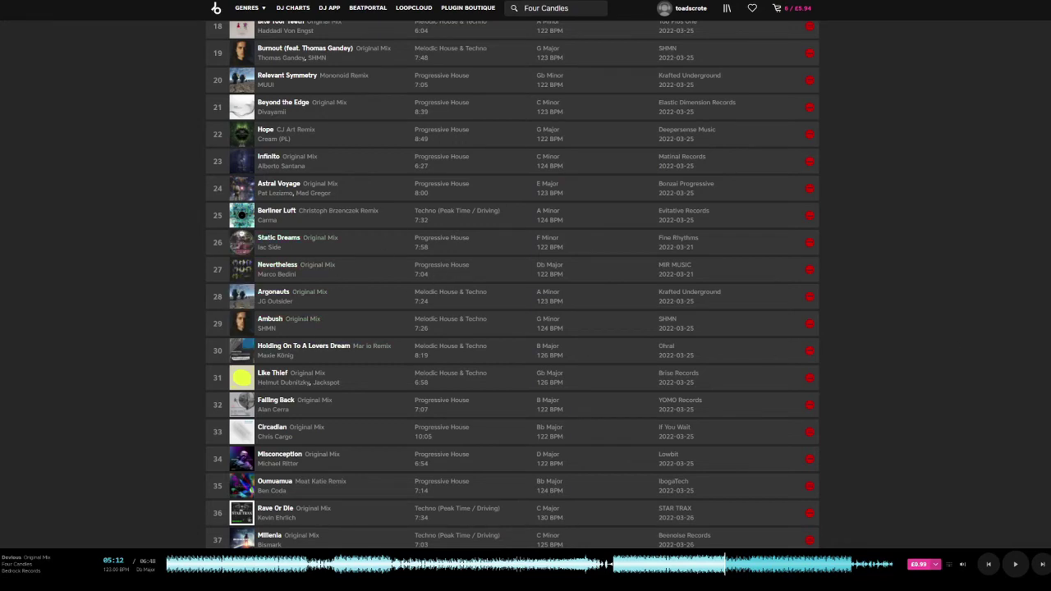
scroll(512, 284, down, 5)
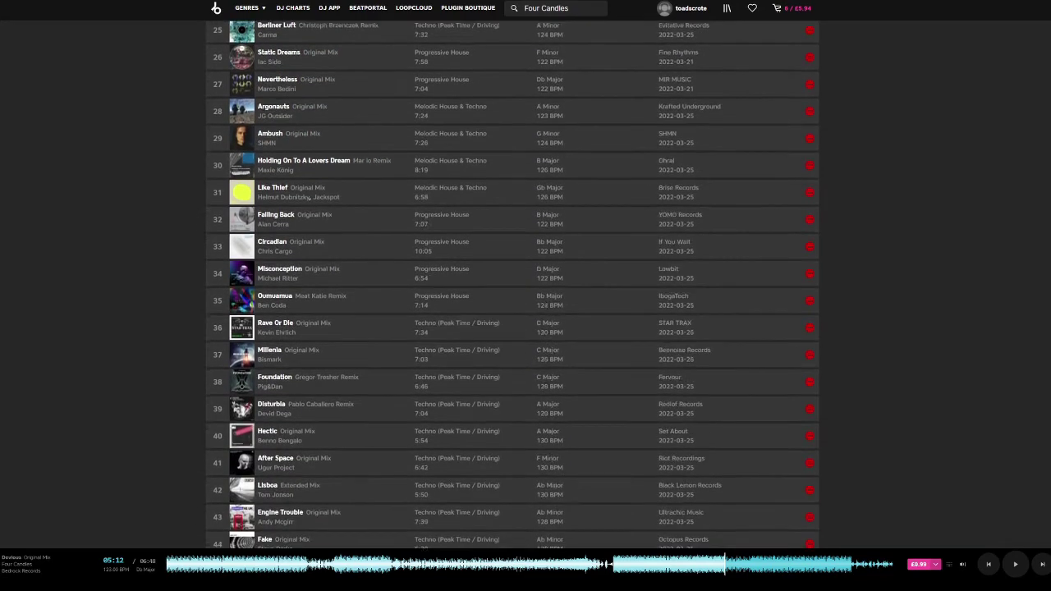
scroll(512, 284, down, 1)
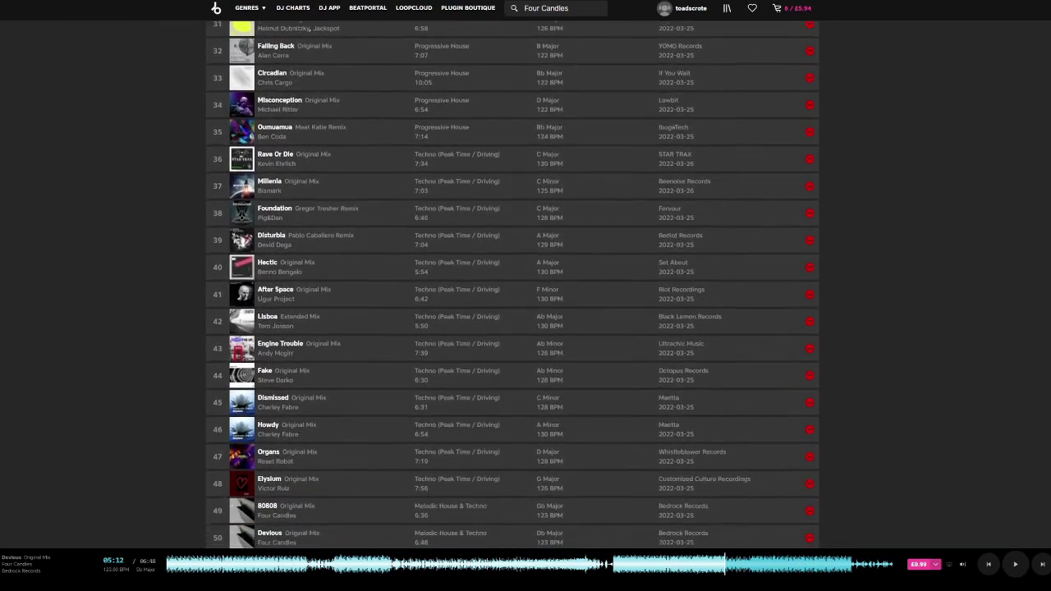
scroll(512, 284, up, 1)
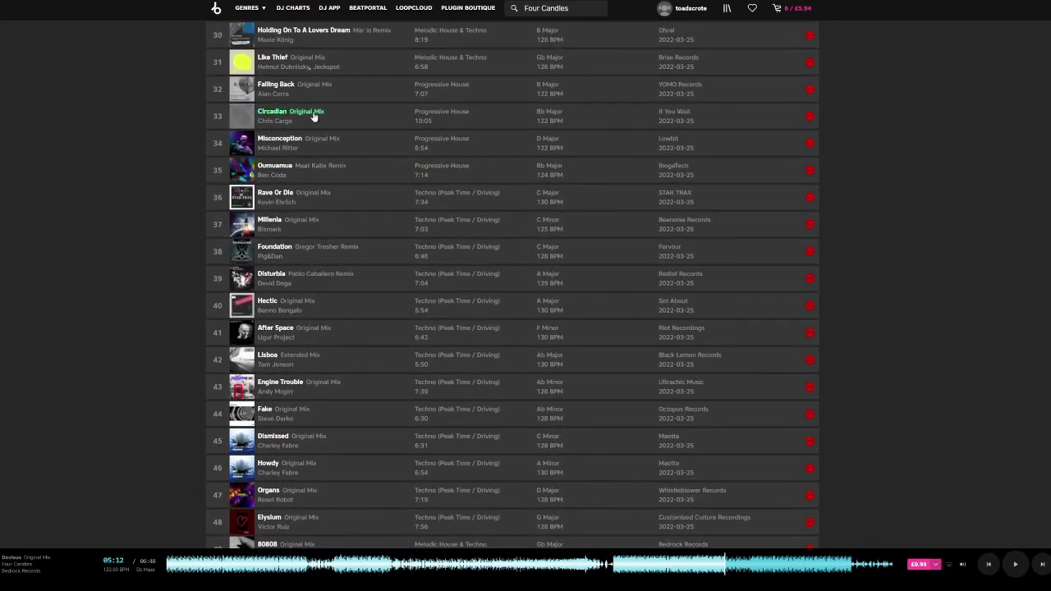
scroll(513, 284, up, 1)
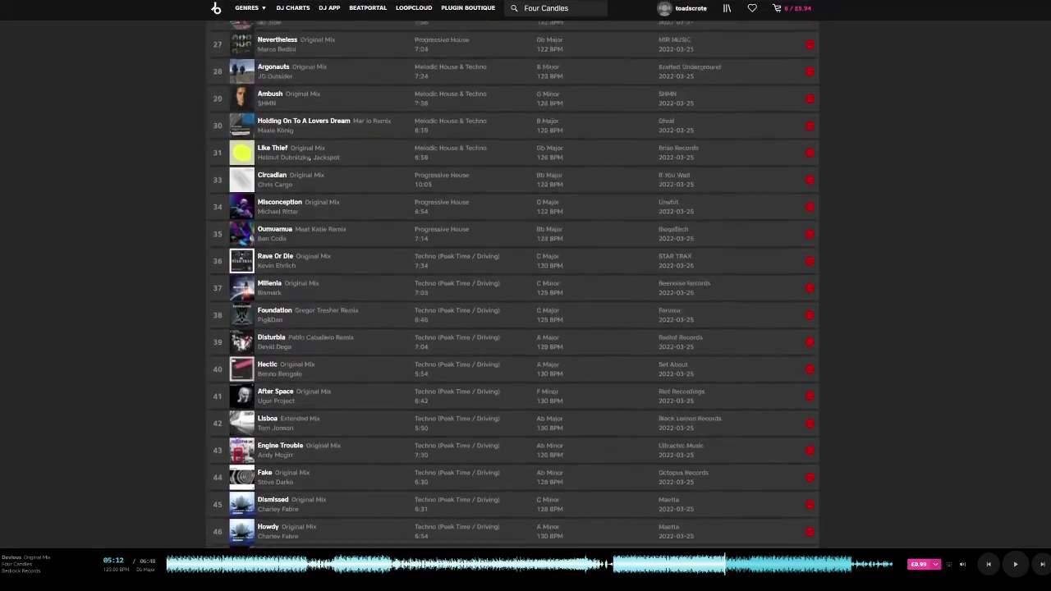
scroll(374, 263, up, 5)
drag(374, 263, 355, 312)
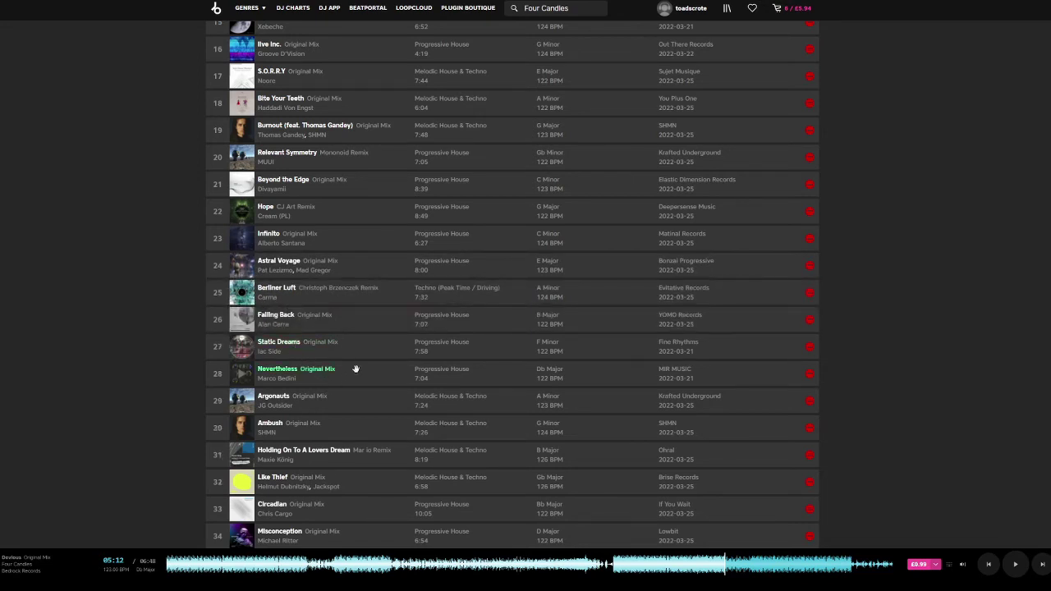
Move Misconception to position 29 after Nevertheless, and Circadian and Oumuamua Meat Katie Remix to positions 33 and 34, above Like Thief.
drag(382, 536, 385, 394)
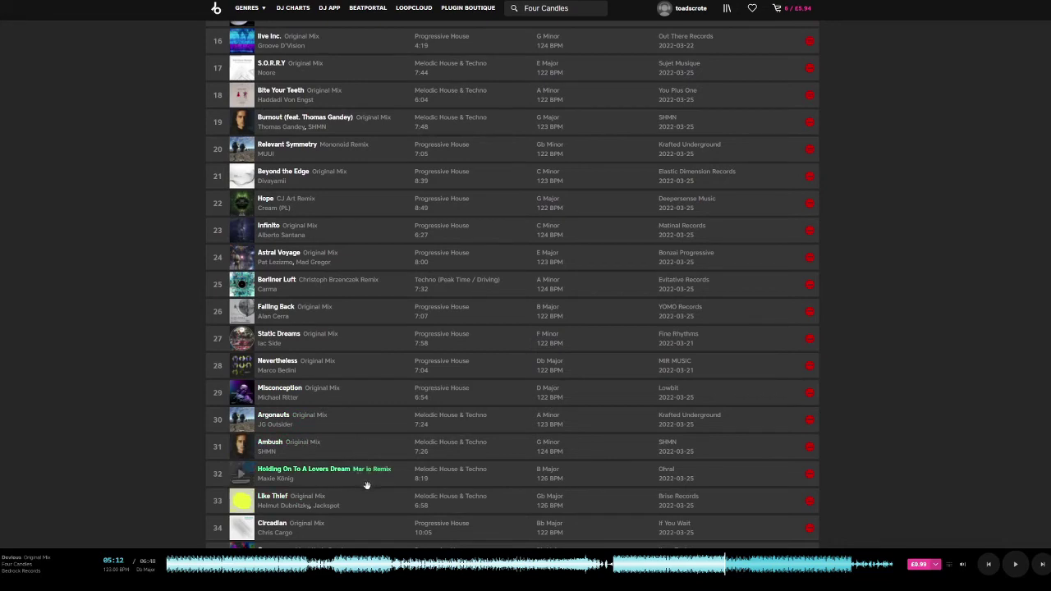
drag(354, 532, 357, 488)
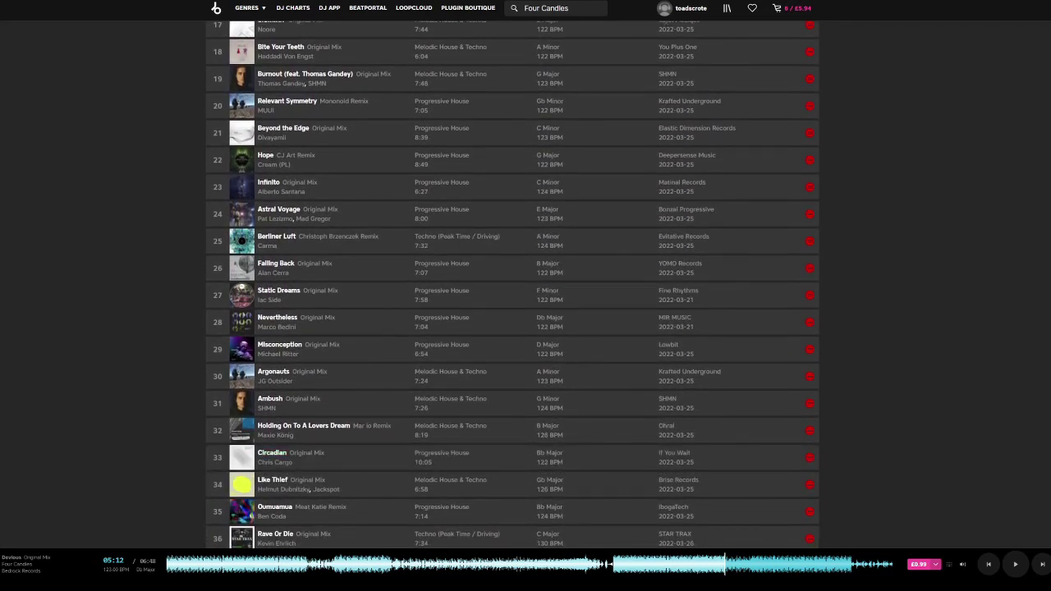
scroll(796, 347, down, 3)
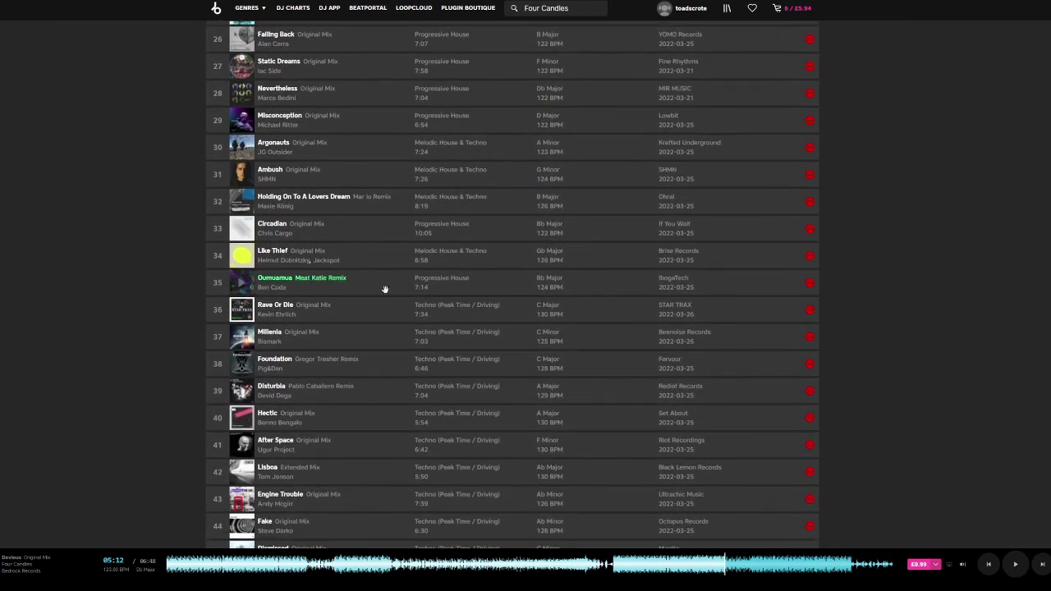
drag(391, 282, 390, 259)
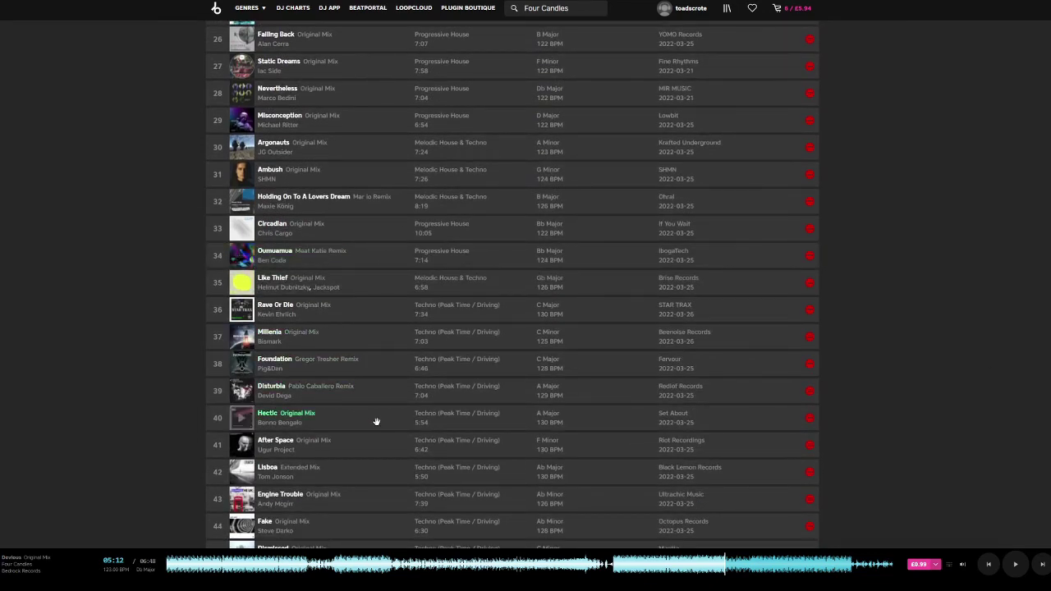
Move Fake up between Oumuamua and Like Thief, and insert 80808, Devious and Organs above it at positions 35 to 37.
drag(369, 523, 368, 275)
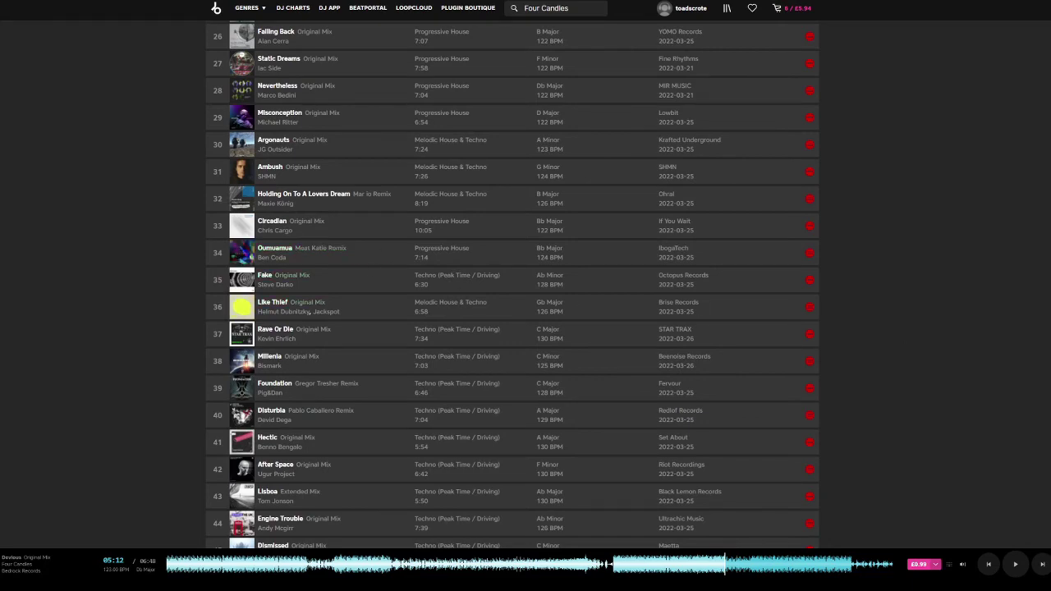
scroll(513, 284, down, 3)
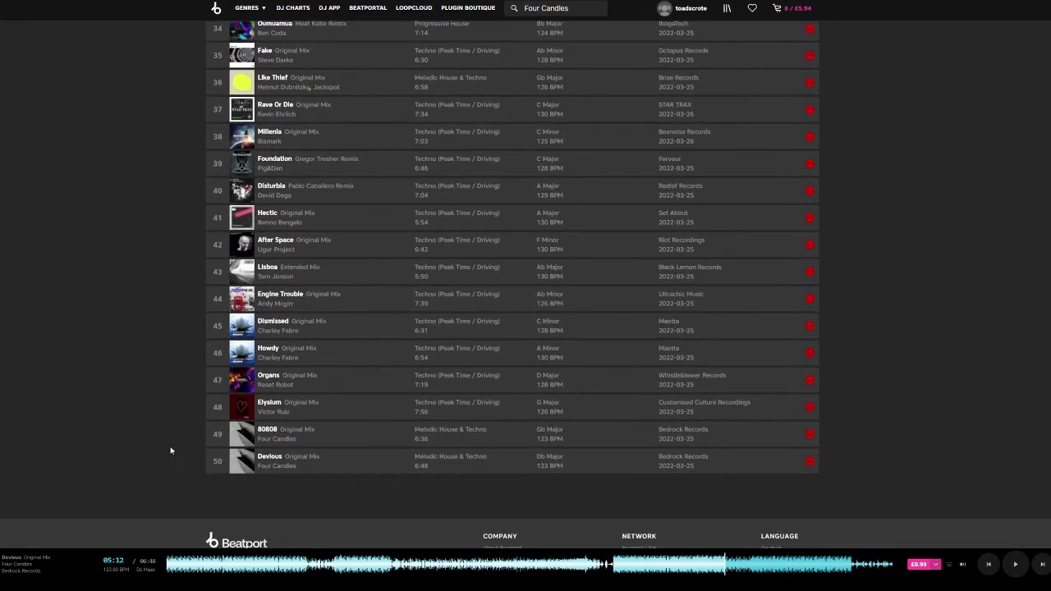
drag(378, 435, 370, 148)
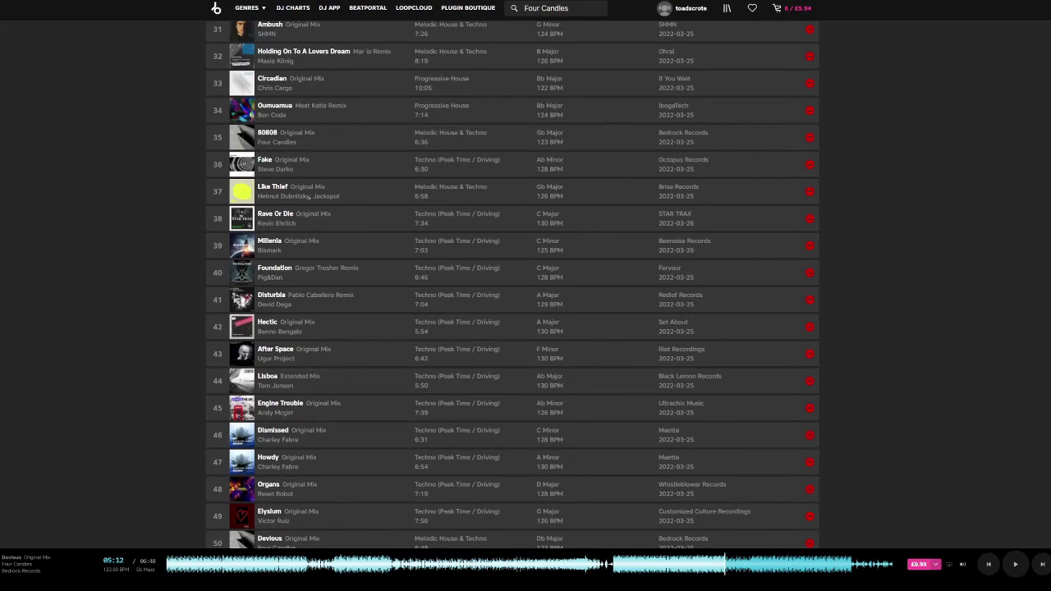
scroll(446, 434, down, 2)
drag(340, 463, 343, 197)
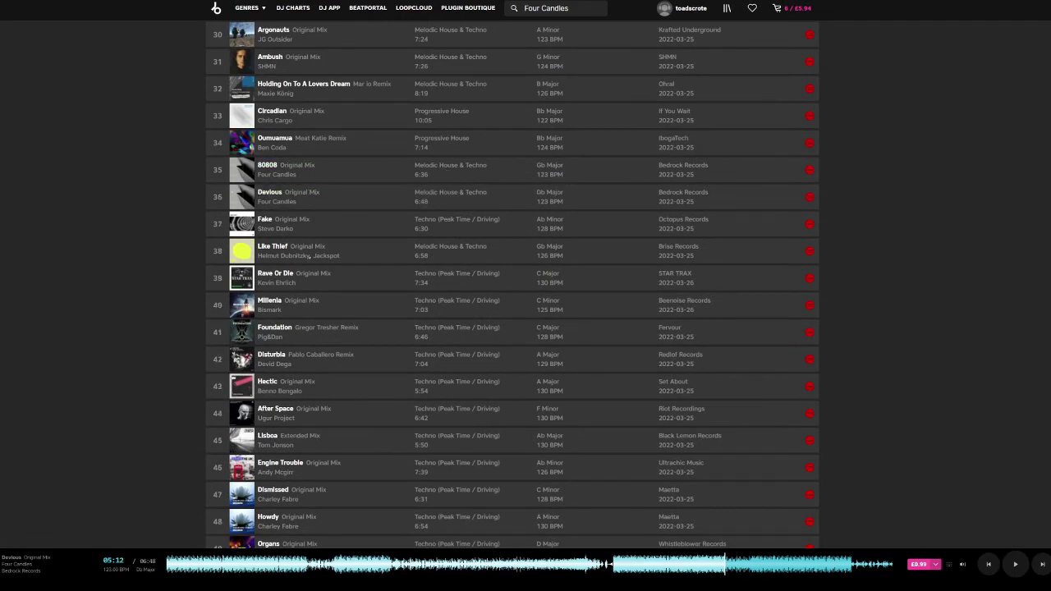
scroll(512, 284, down, 2)
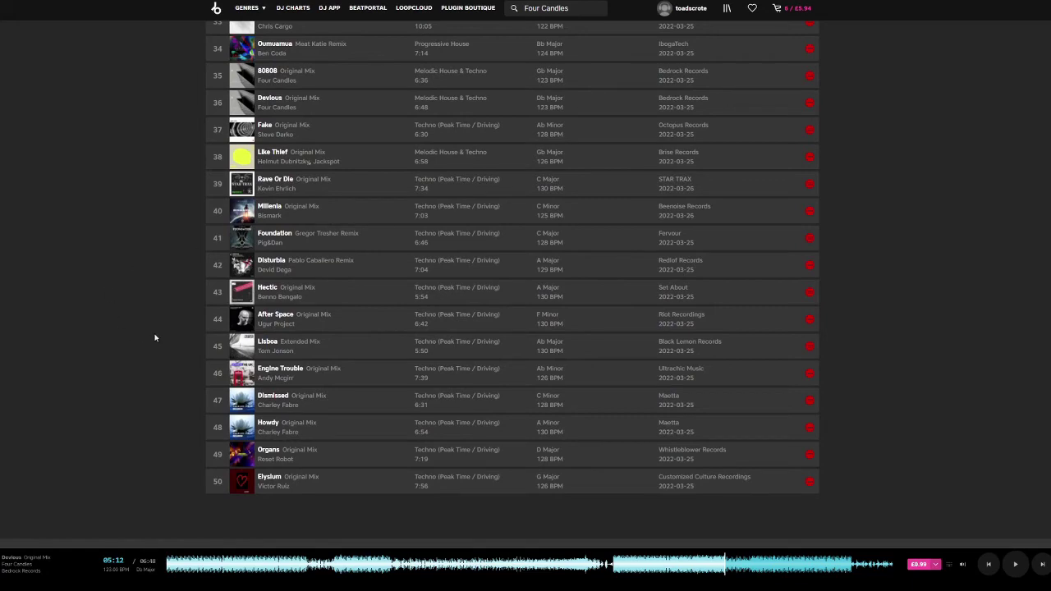
drag(348, 457, 344, 132)
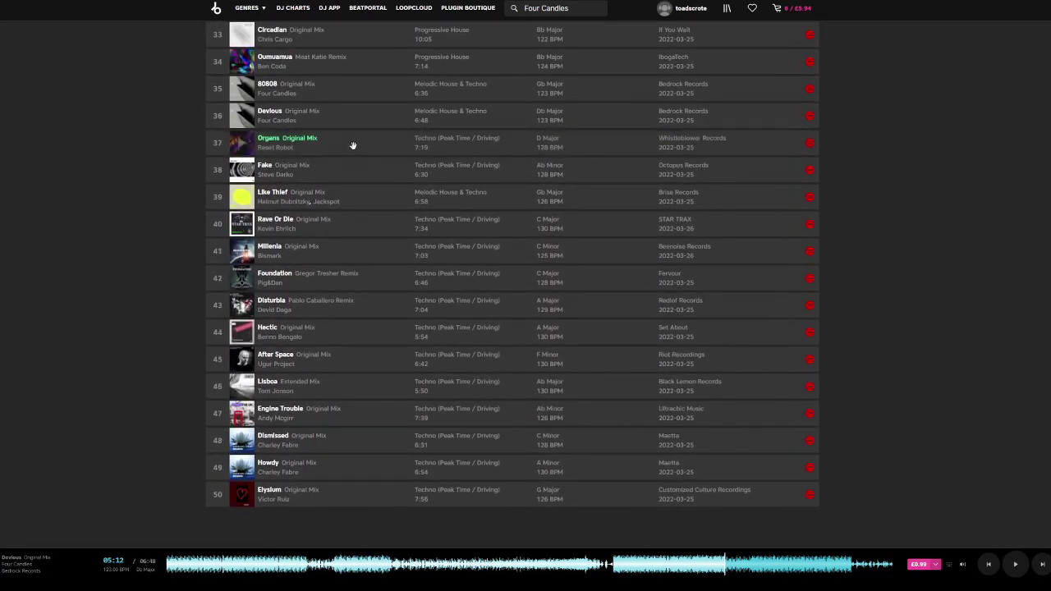
Move Millenia, Foundation, Hectic, Engine Trouble and Dismissed, in that order, to positions 38 to 42, directly after Organs.
drag(373, 251, 370, 171)
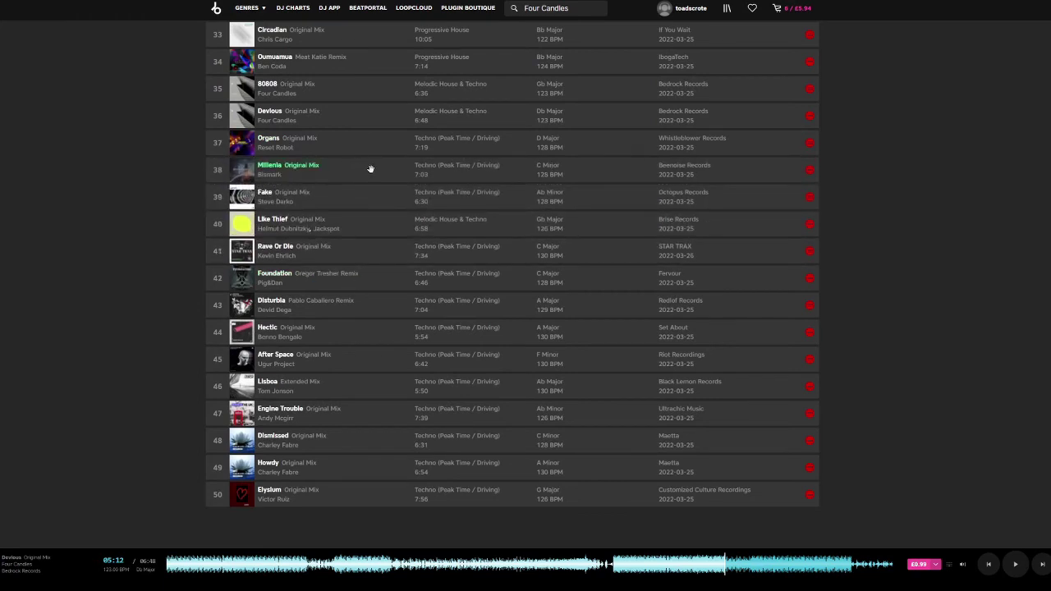
drag(401, 271, 408, 202)
drag(385, 332, 380, 218)
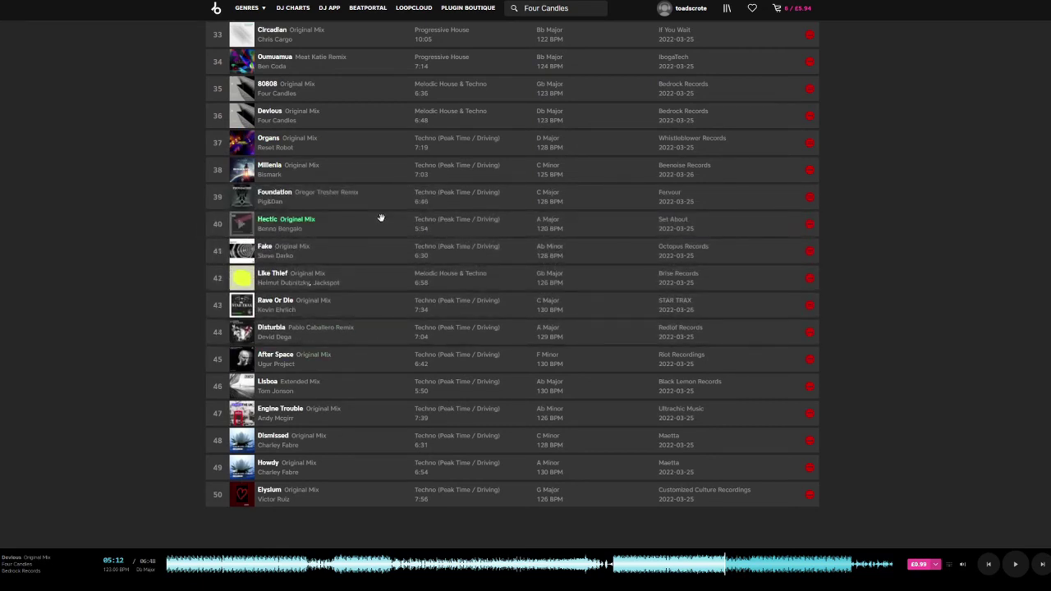
drag(374, 410, 383, 262)
drag(376, 439, 377, 278)
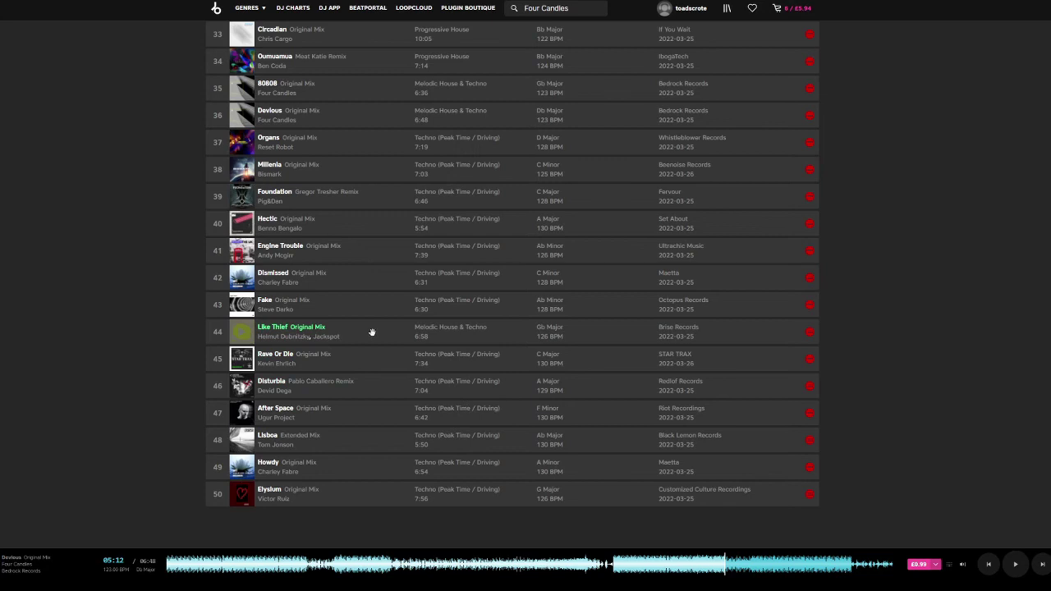
Preview several sections of Like Thief Original Mix and move the track up to position 38, between Organs and Millenia.
click(243, 332)
click(391, 567)
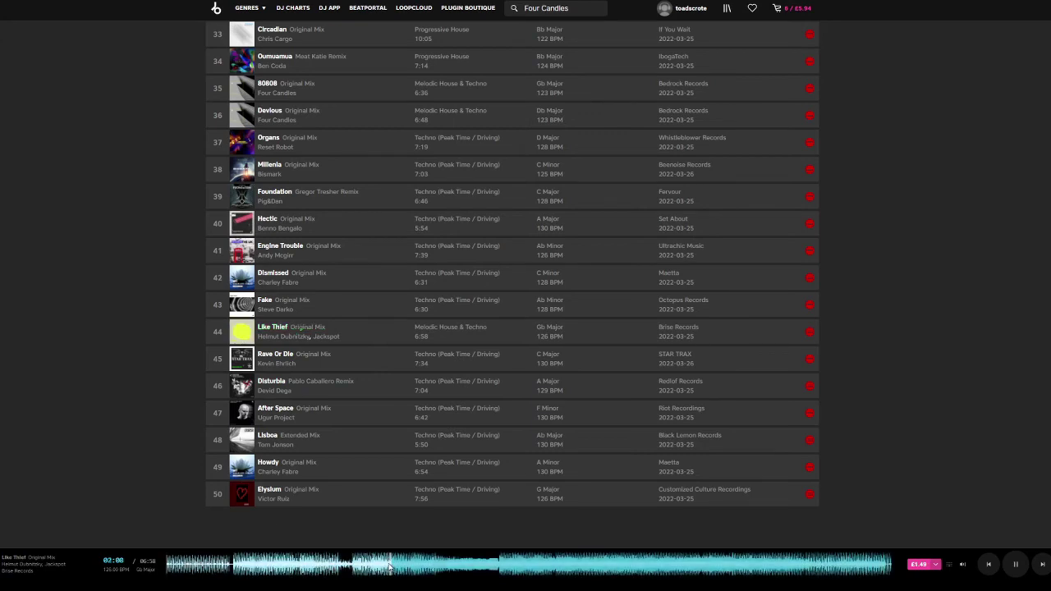
click(484, 567)
click(497, 567)
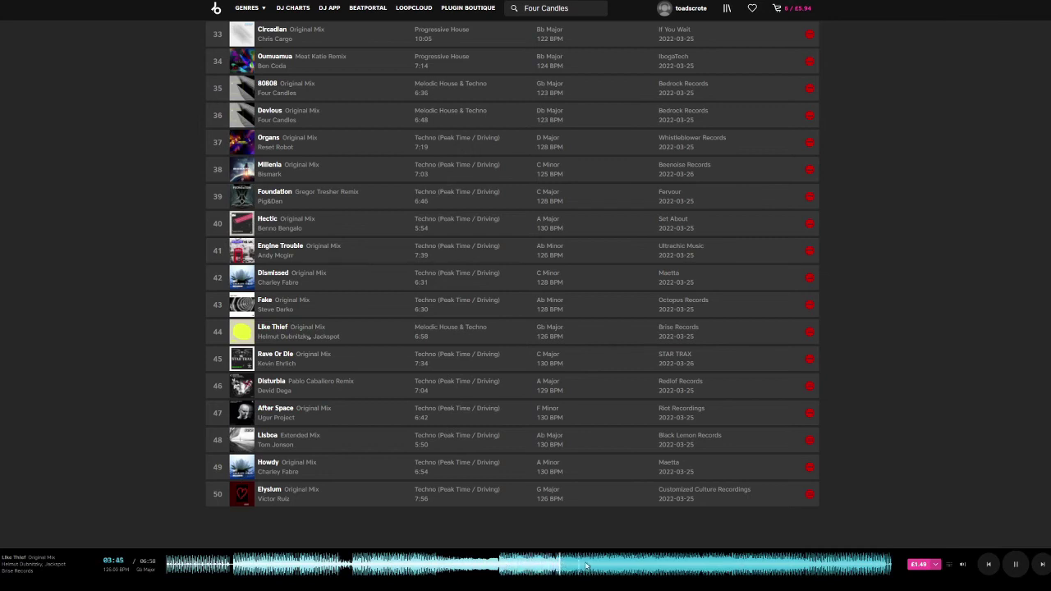
click(600, 566)
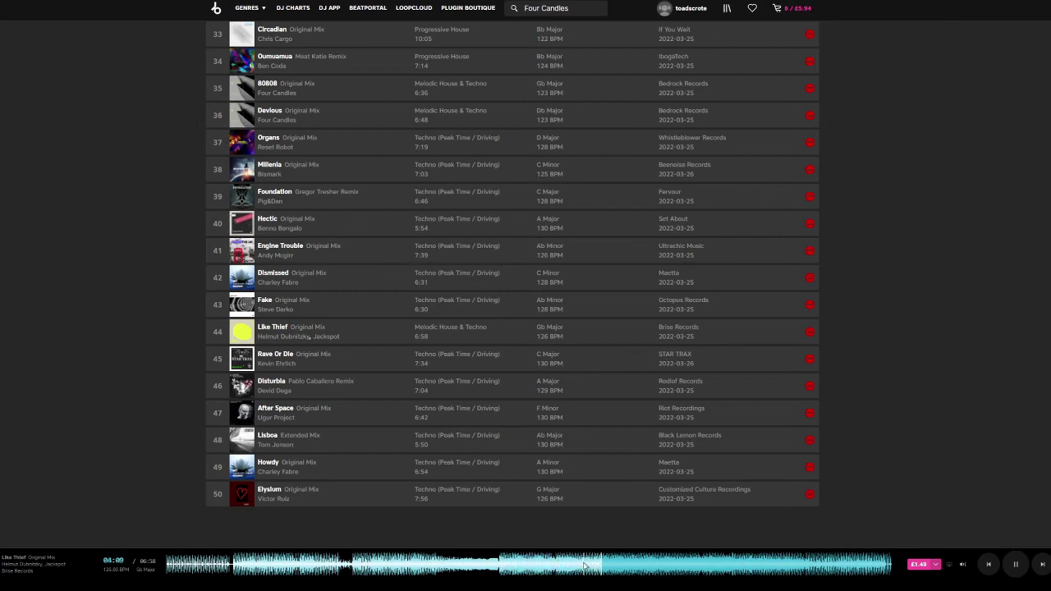
click(636, 571)
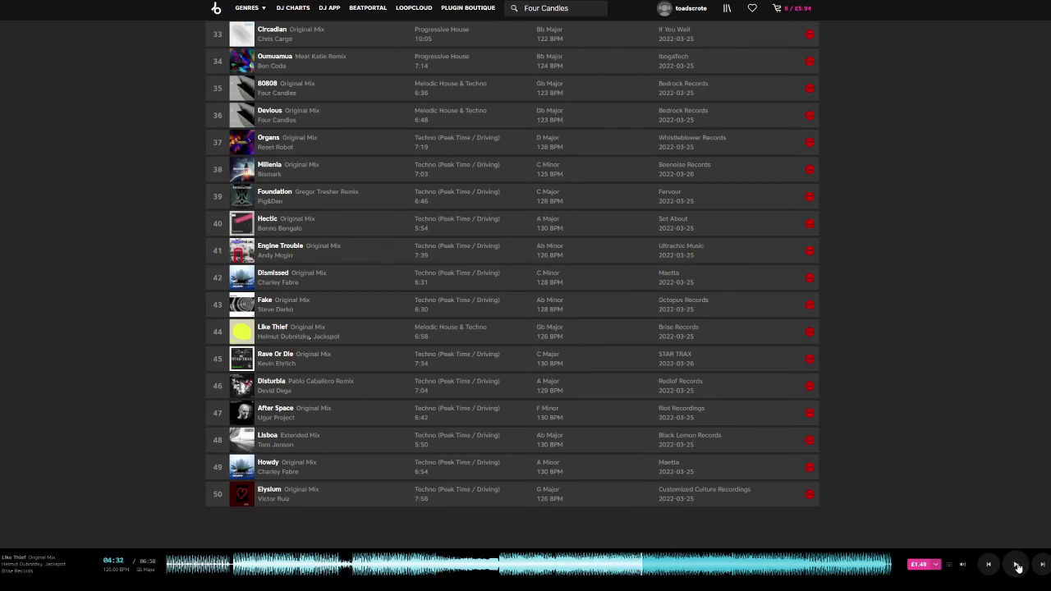
drag(371, 337, 379, 176)
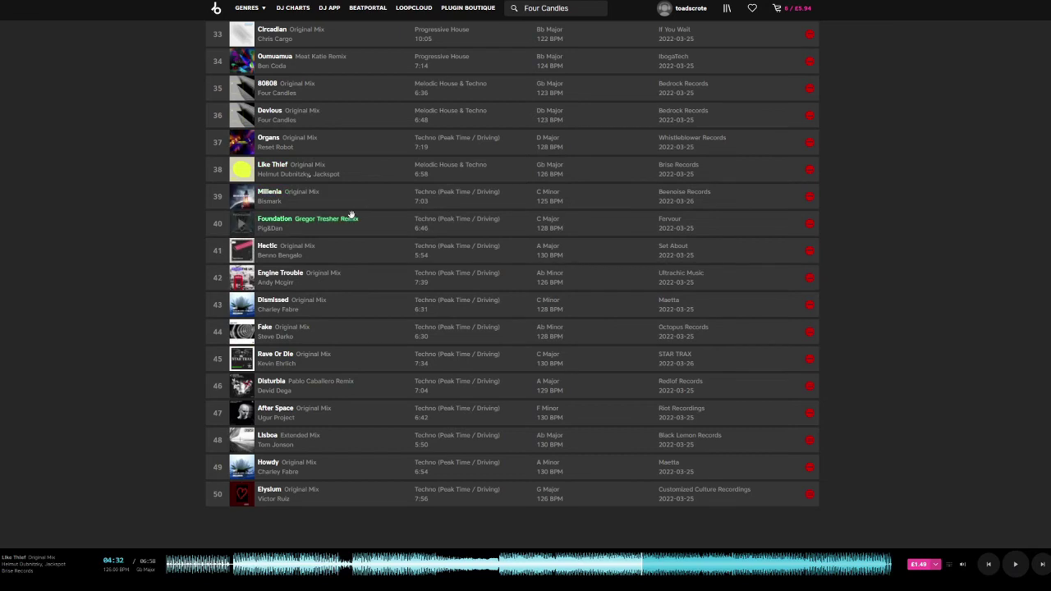
Preview several sections of Fake Original Mix and move the track up to position 35, between Oumuamua and 80808.
click(241, 333)
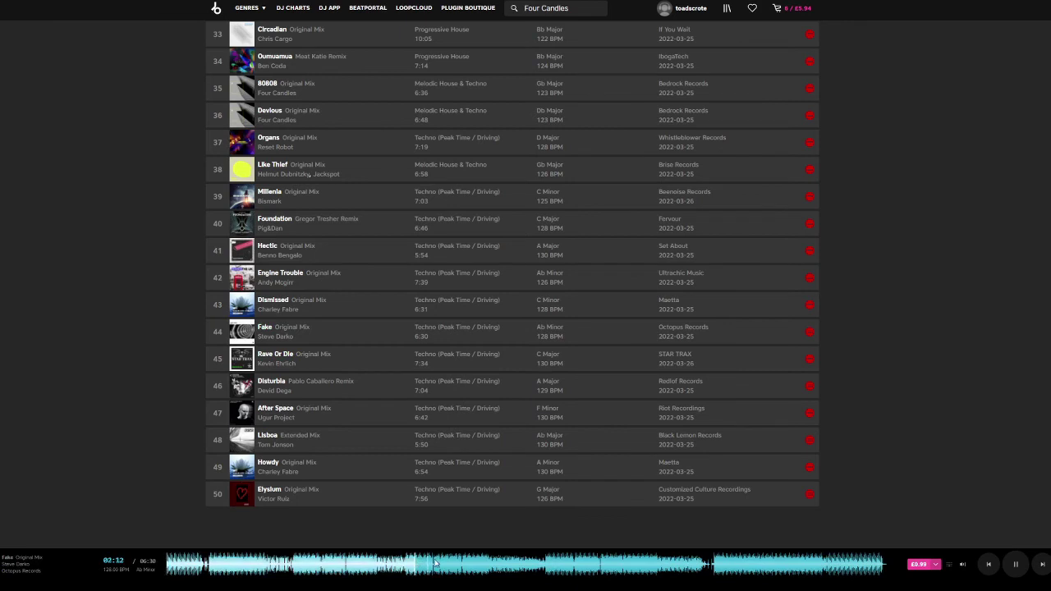
click(468, 565)
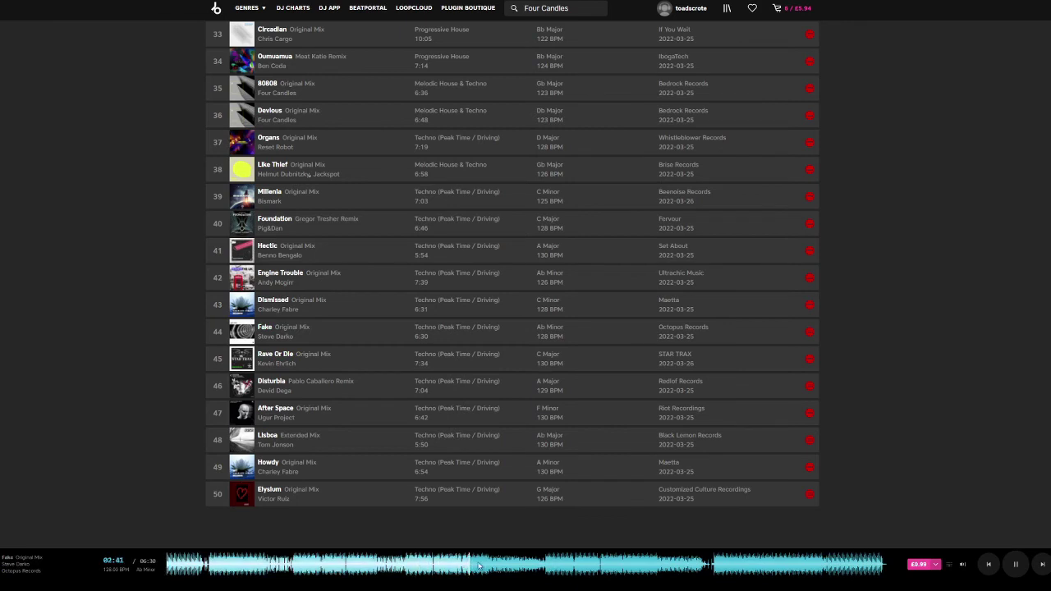
click(589, 567)
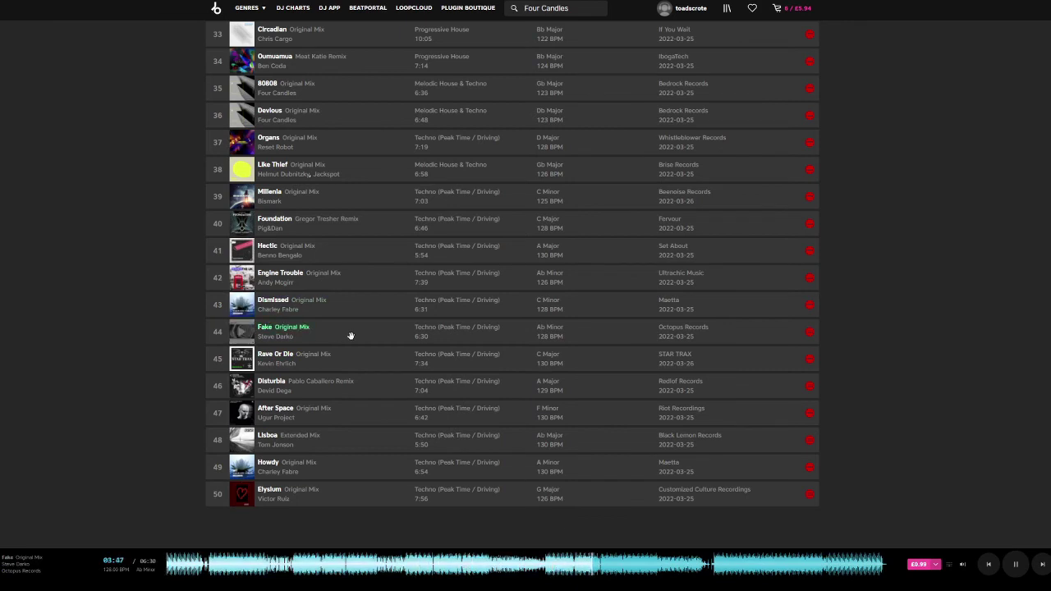
mouse_move(351, 337)
mouse_down()
mouse_move(371, 140)
mouse_move(365, 64)
mouse_move(351, 335)
mouse_up()
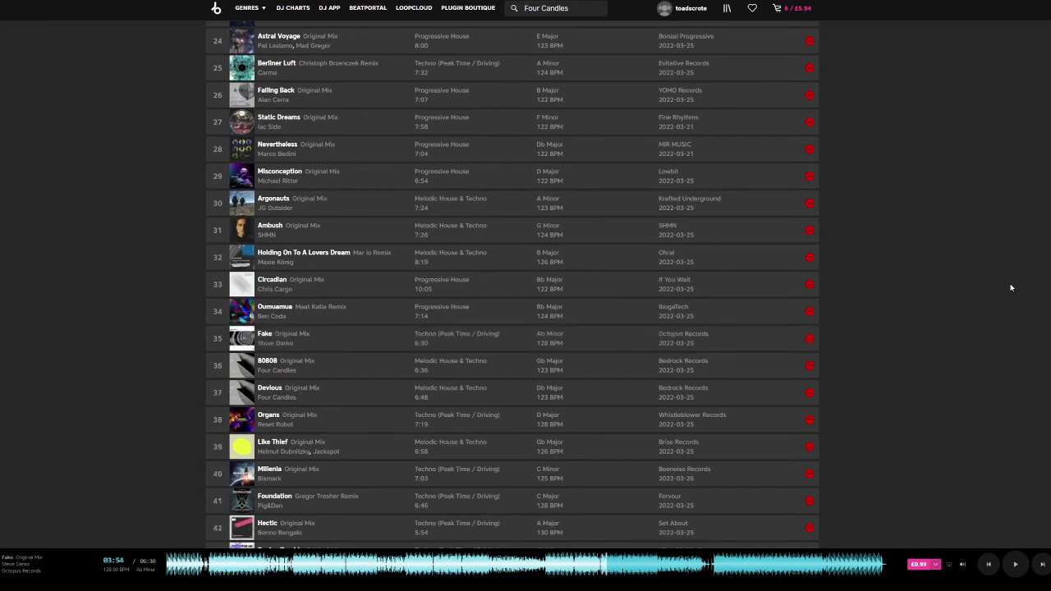
Save the changes to the USounds 35 playlist and reopen it for editing.
scroll(512, 284, up, 9)
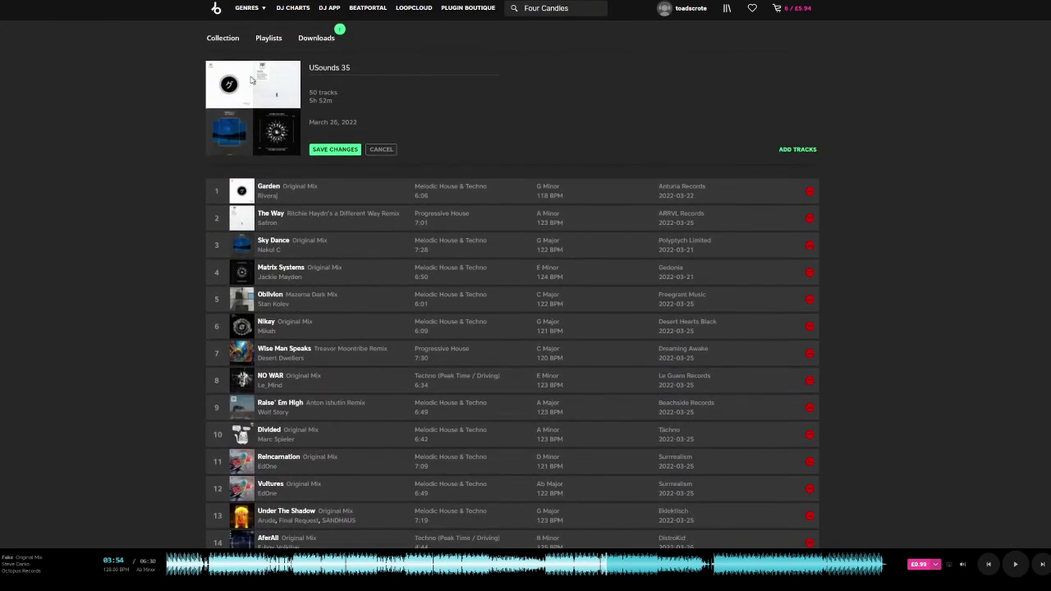
click(332, 151)
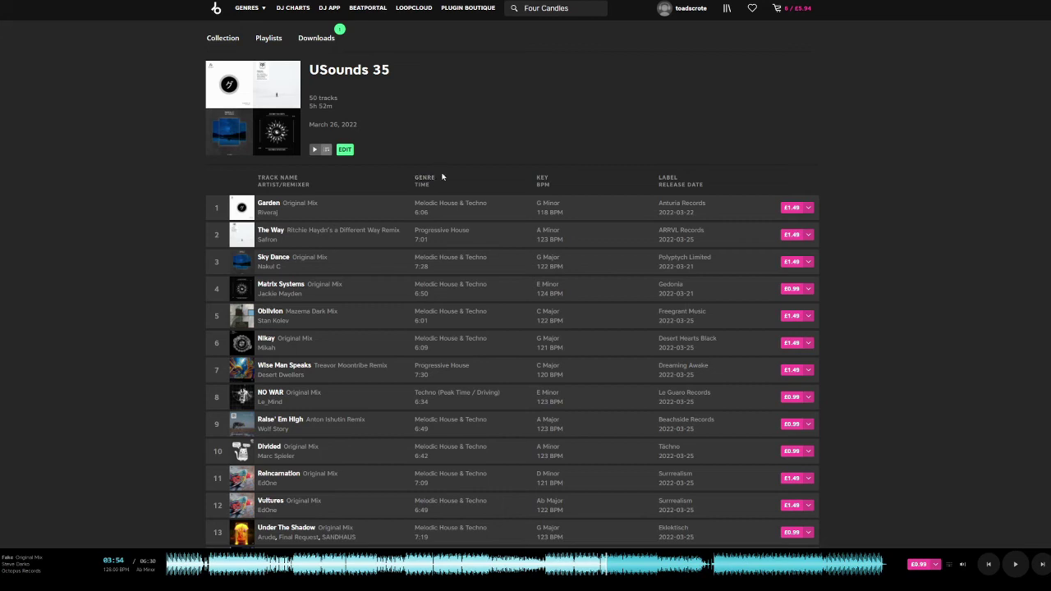
click(345, 149)
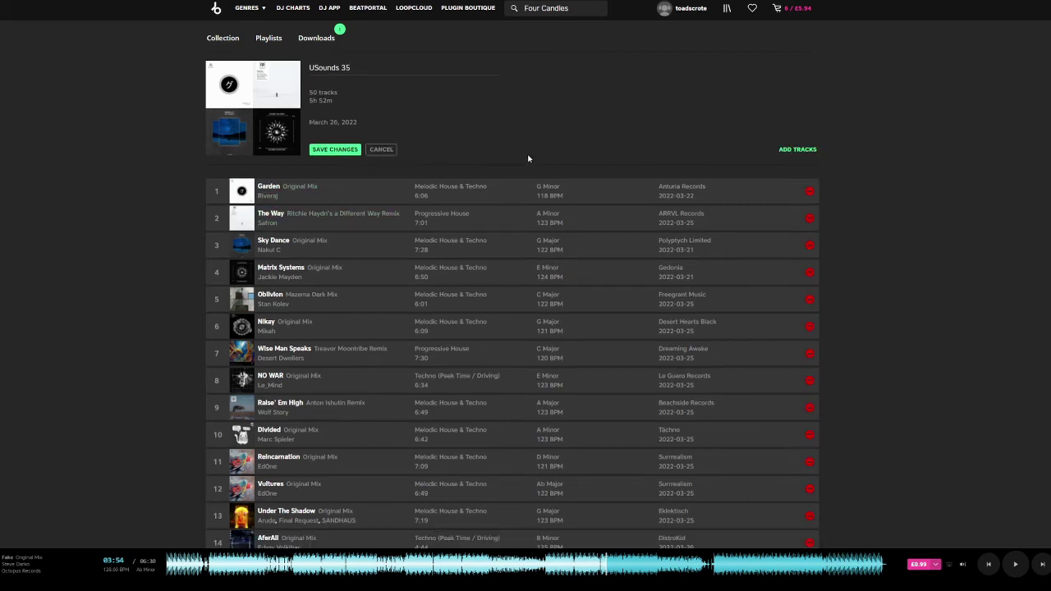
Listen to parts of The Way Ritchie Haydn's a Different Way Remix and Garden Original Mix to compare the two opening tracks.
click(238, 219)
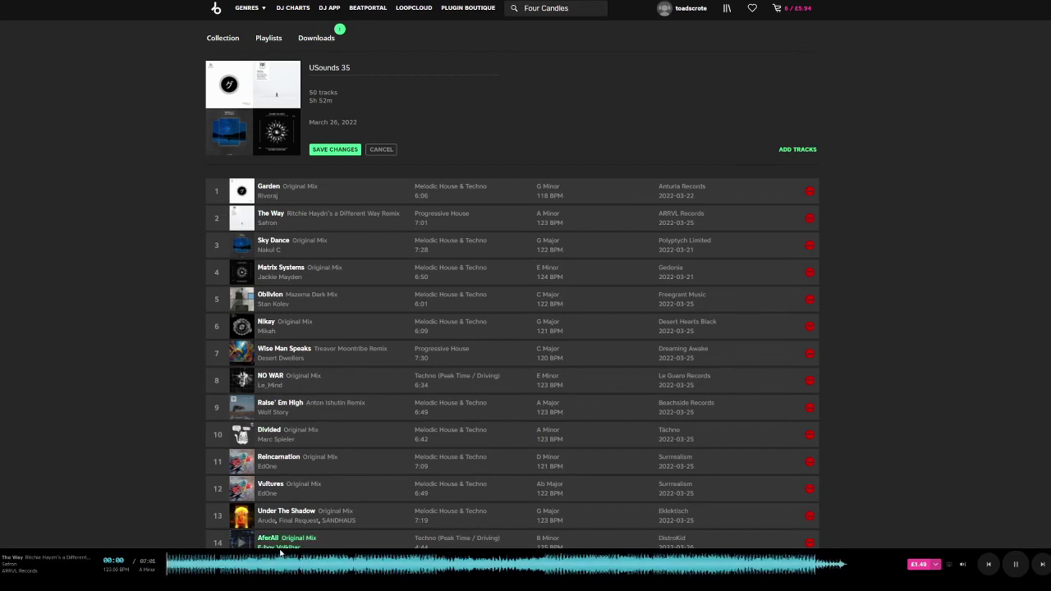
click(277, 567)
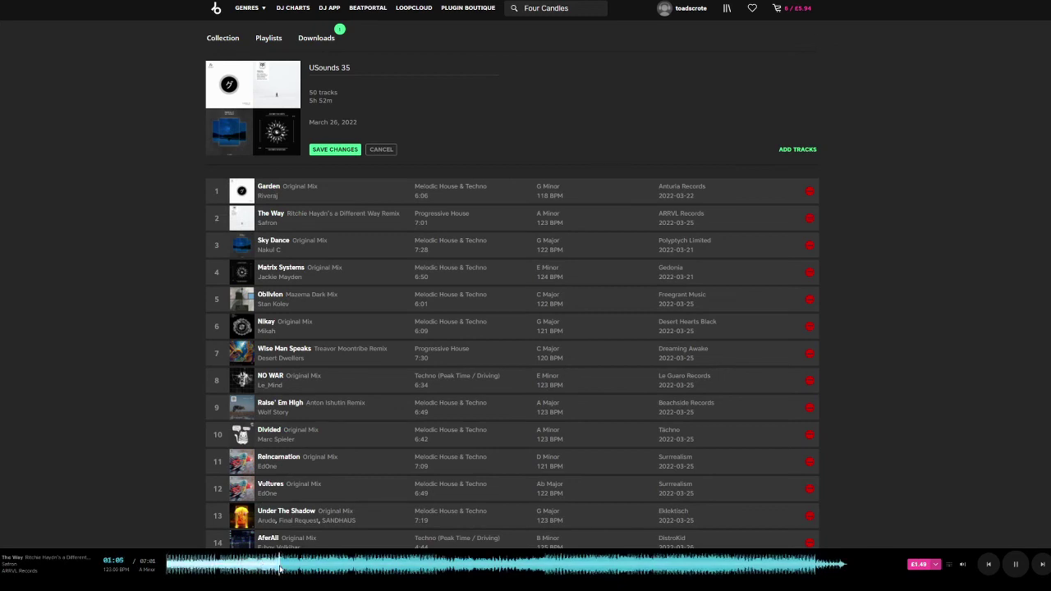
click(377, 565)
click(241, 197)
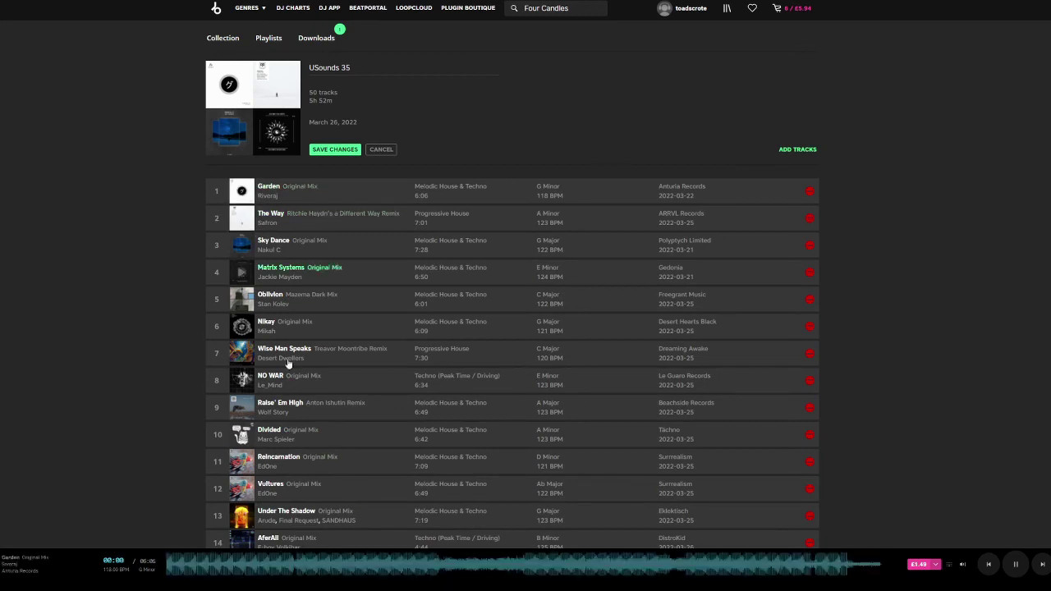
click(337, 565)
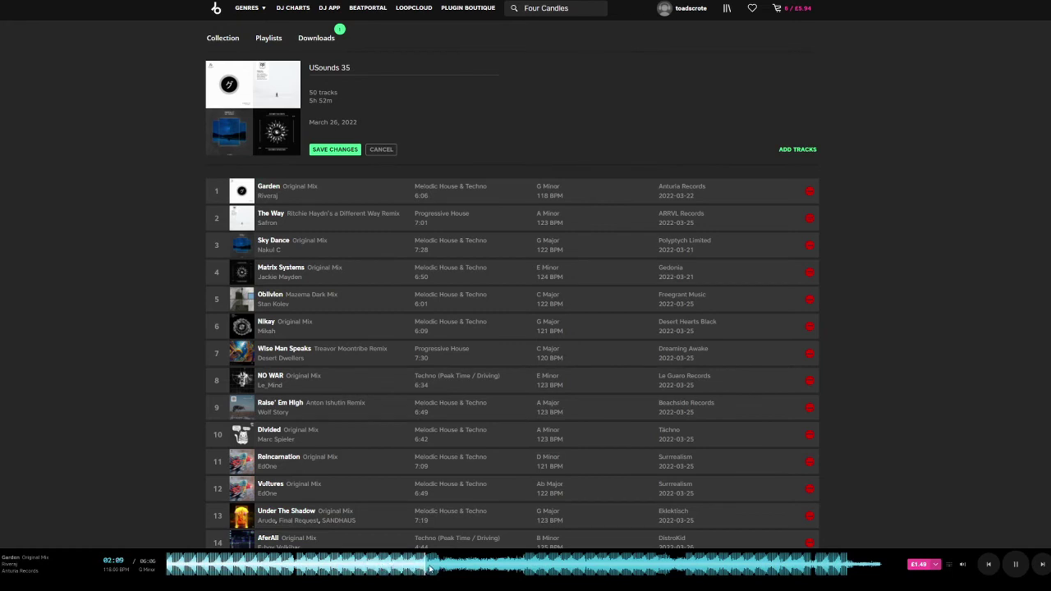
Listen to several sections in the second half of Garden Original Mix, including its ending.
click(585, 567)
click(741, 566)
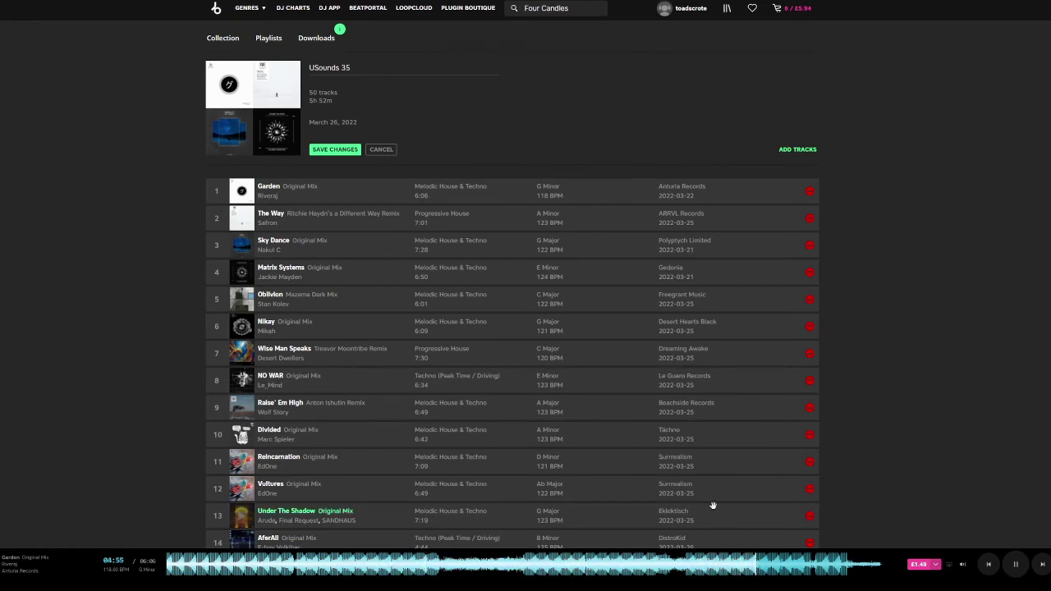
key(space)
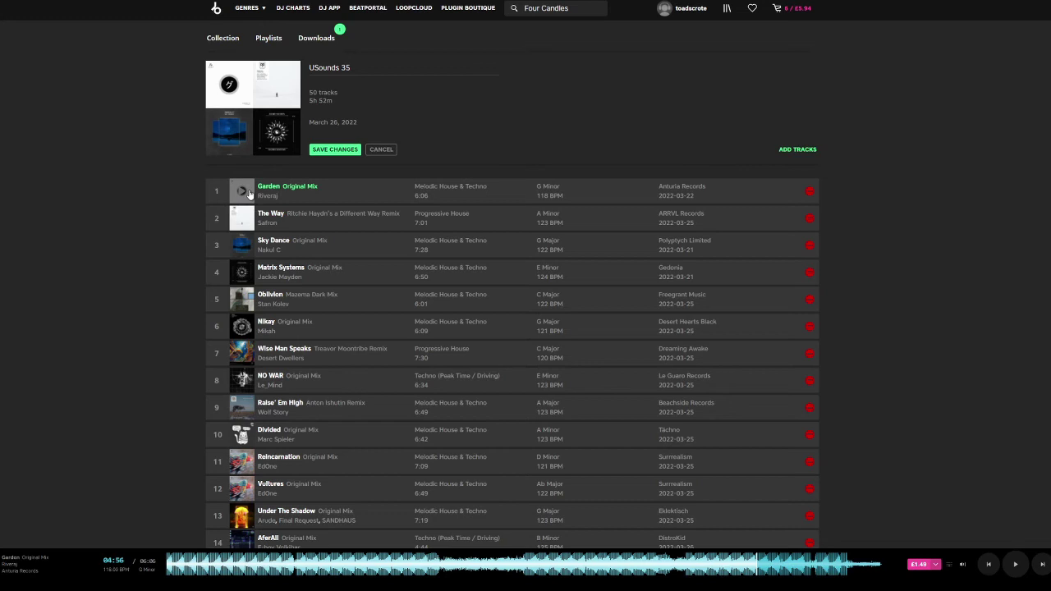
click(747, 575)
click(800, 571)
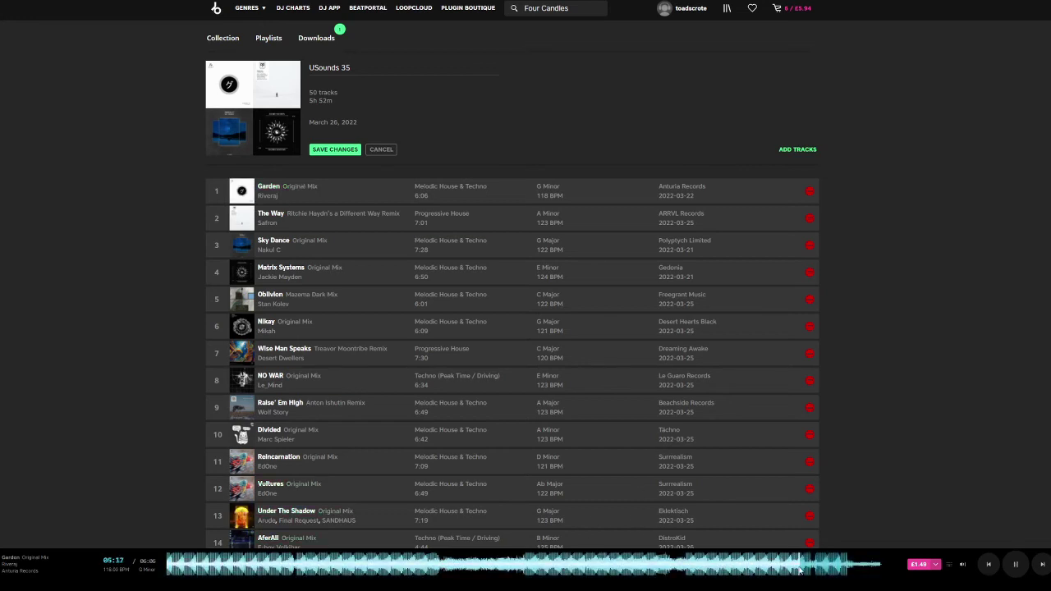
click(833, 570)
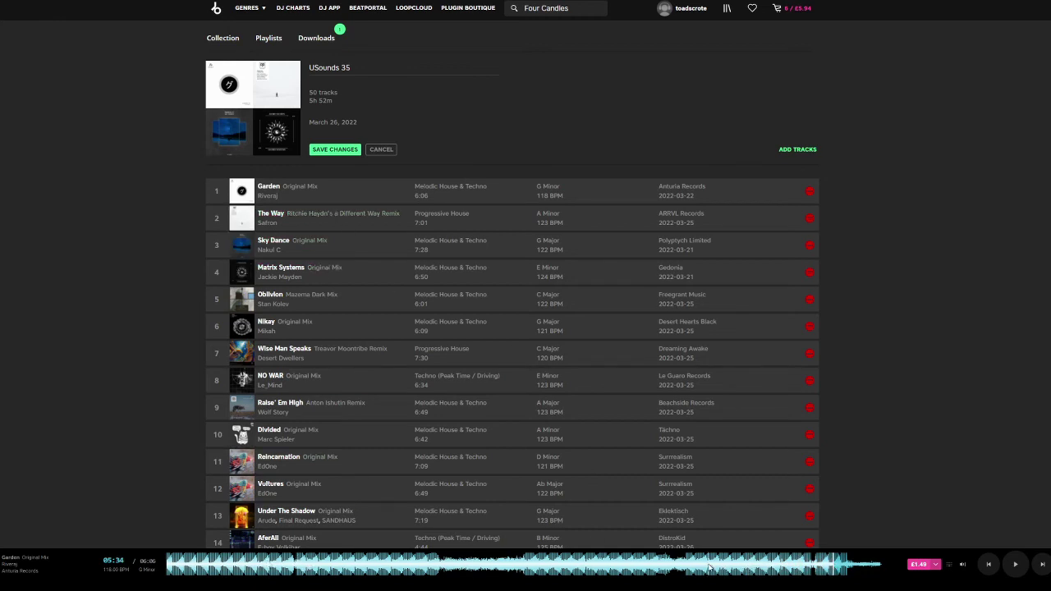
click(737, 570)
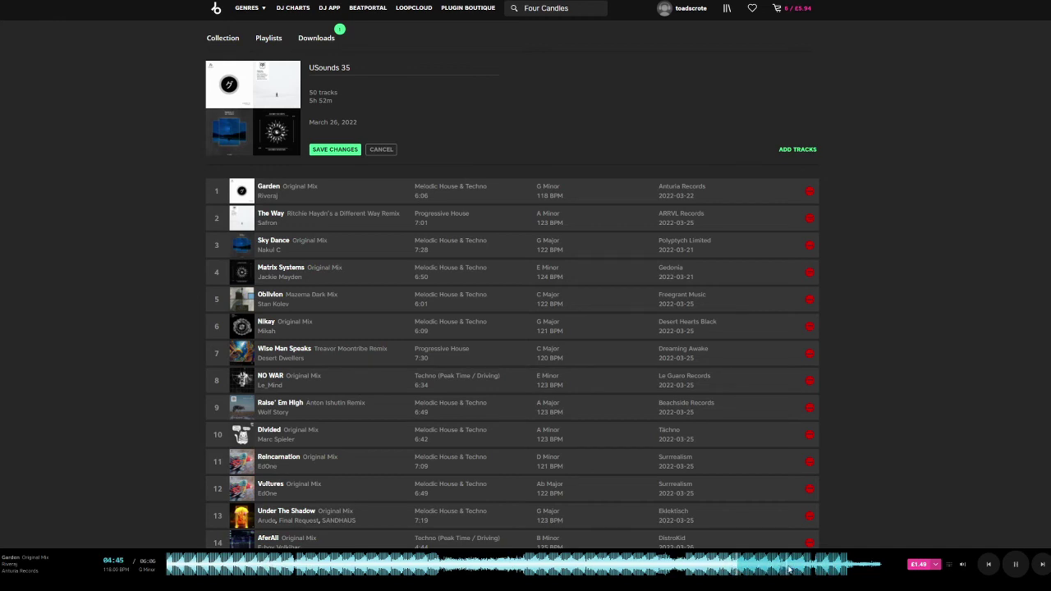
Preview sections of The Way Ritchie Haydn's a Different Way Remix, from its opening part through to near its end.
click(242, 218)
click(282, 570)
click(411, 570)
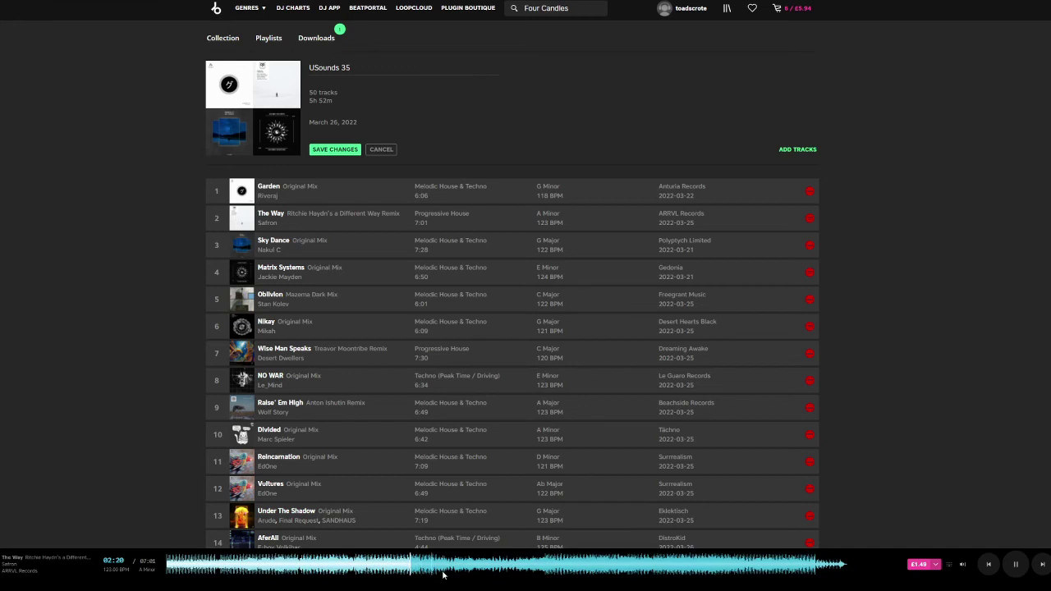
click(564, 572)
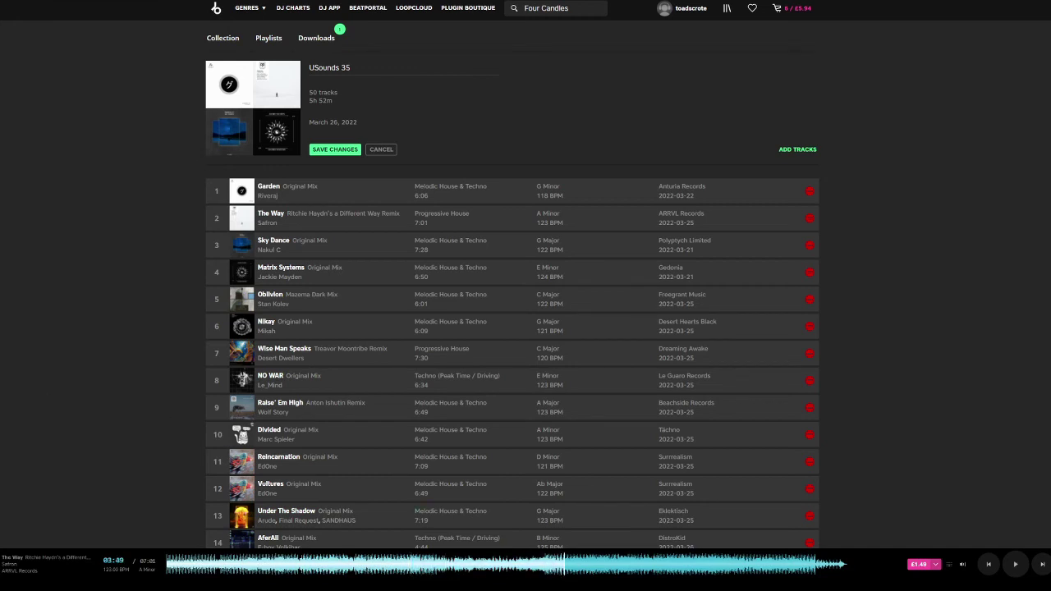
scroll(512, 328, down, 3)
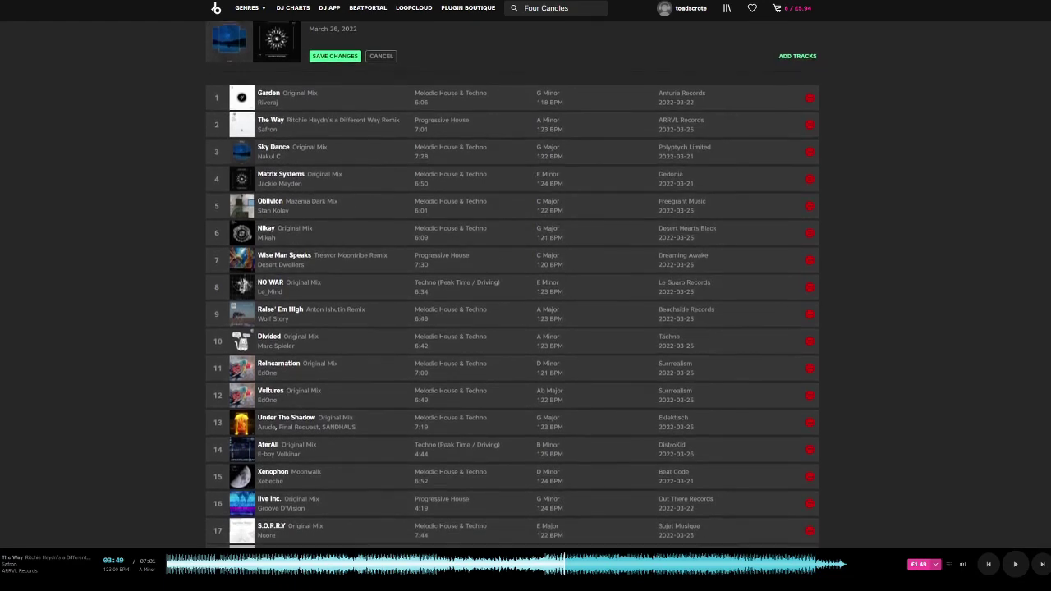
scroll(513, 296, down, 1)
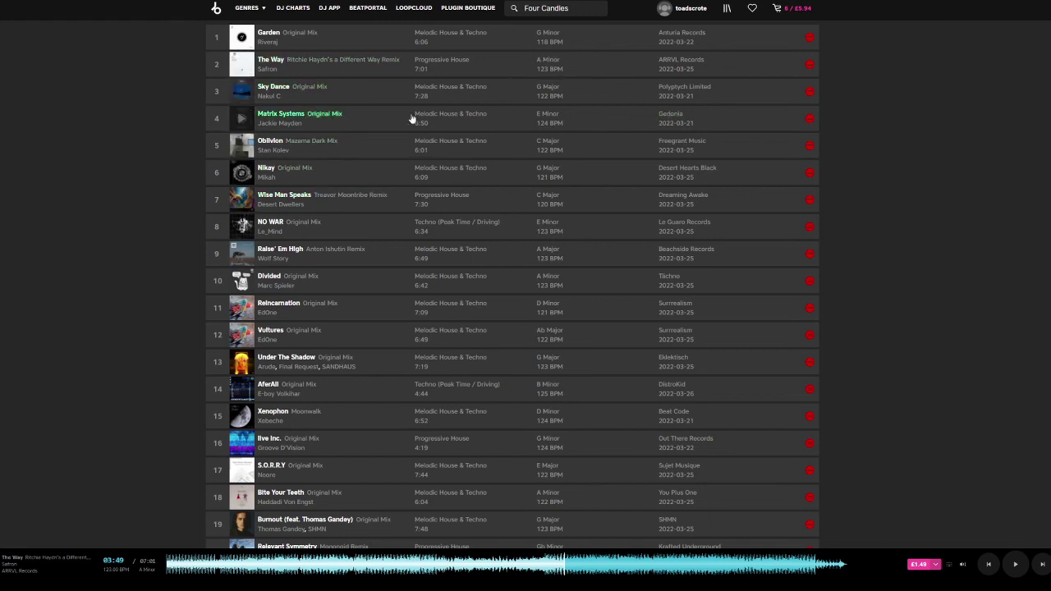
click(243, 64)
click(695, 567)
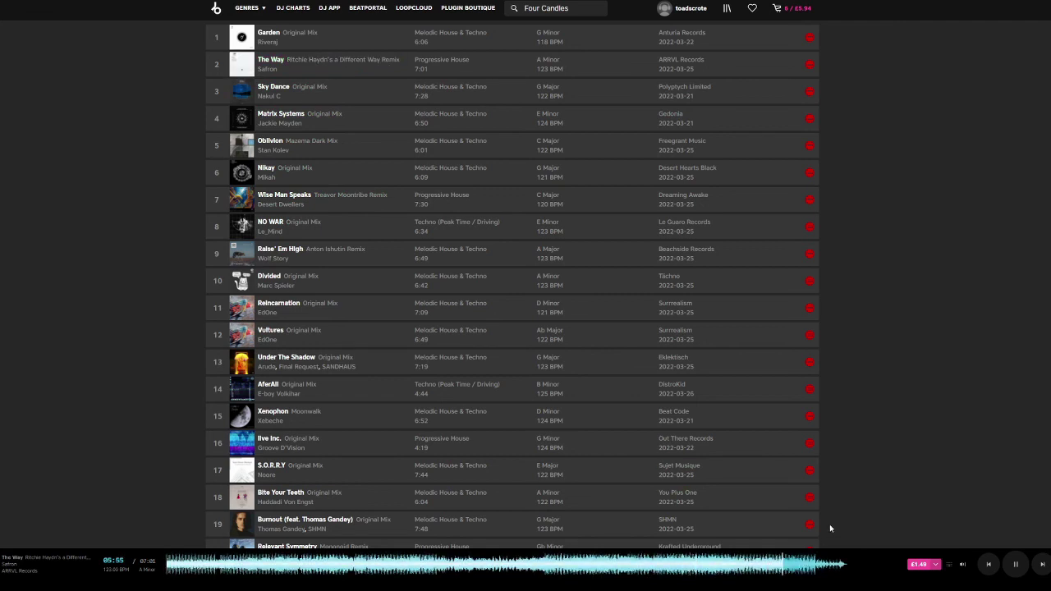
Preview Matrix Systems Original Mix and move the track up to position 3, between The Way and Sky Dance.
click(243, 120)
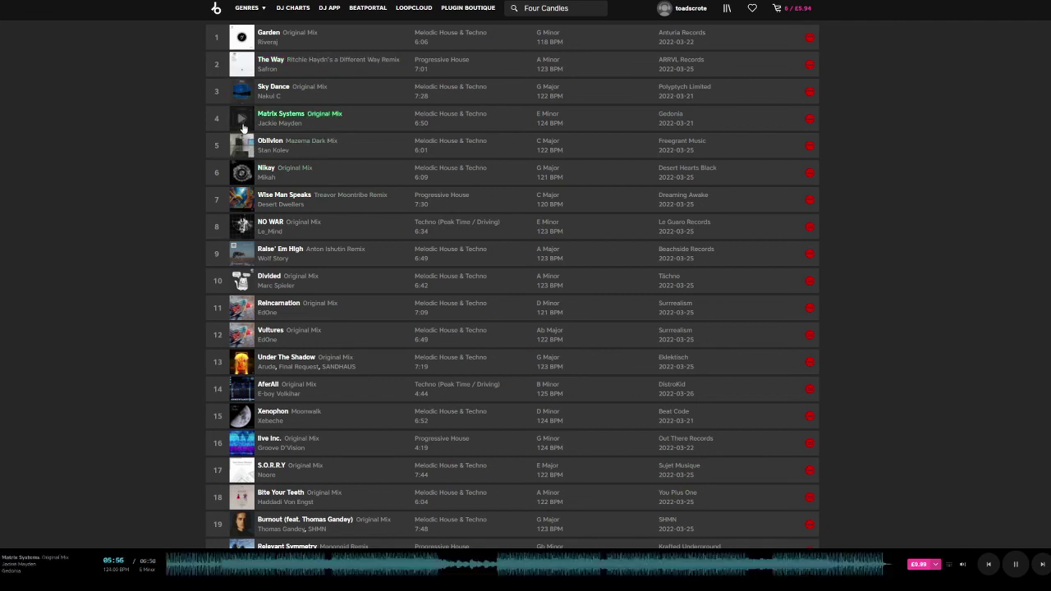
click(316, 567)
click(396, 568)
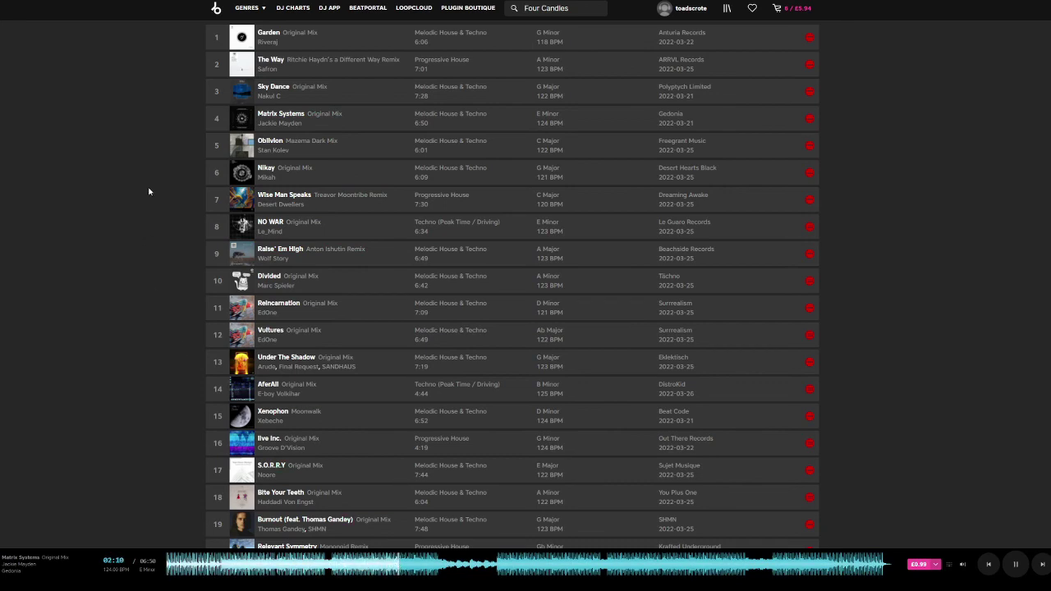
drag(399, 120, 392, 110)
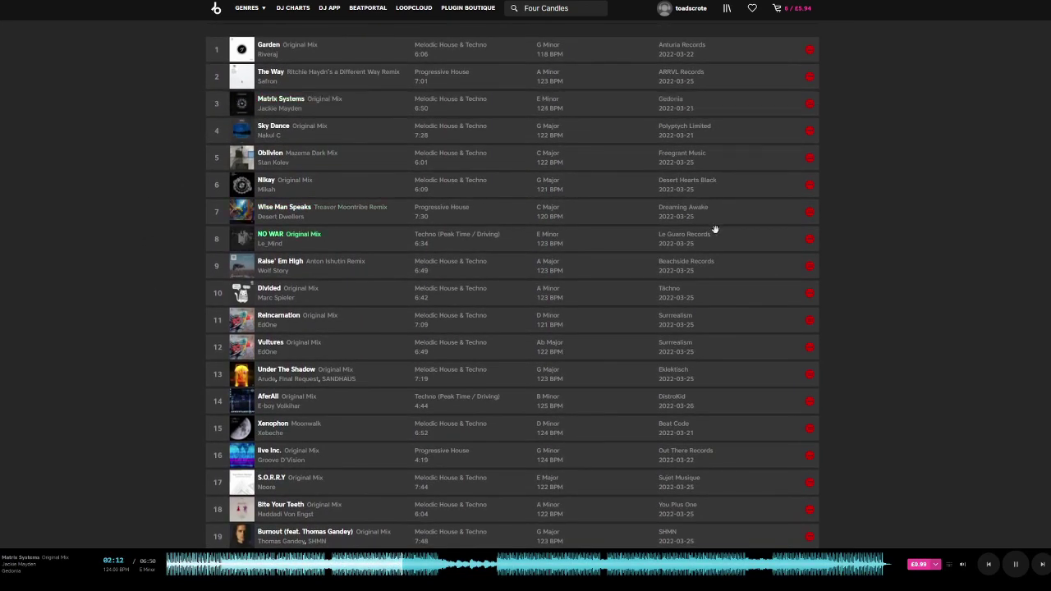
Preview Nikay Original Mix and move the track up to position 4, between Matrix Systems and Sky Dance.
click(245, 187)
click(310, 571)
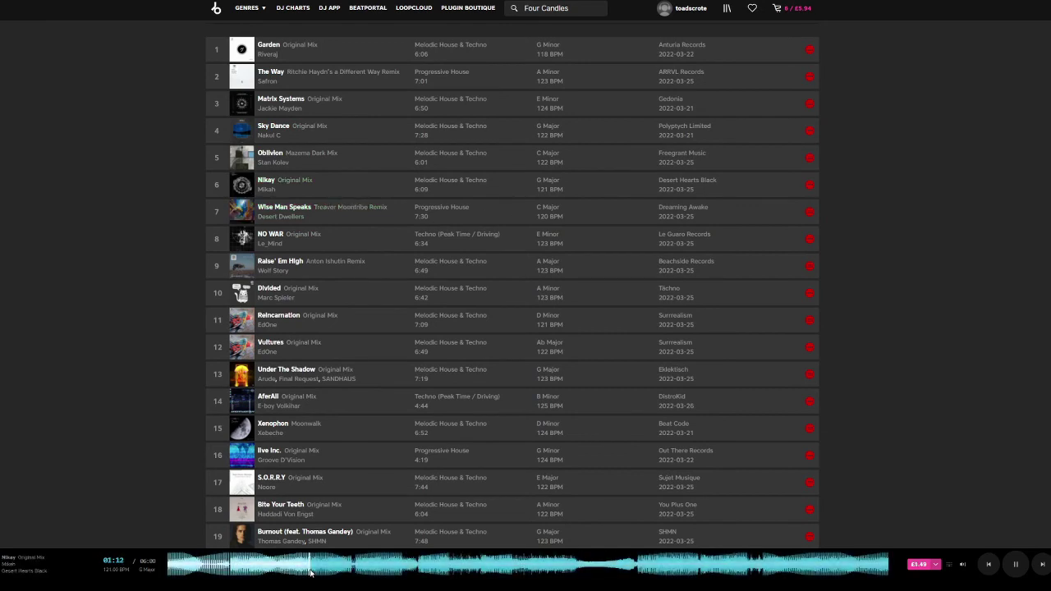
click(437, 570)
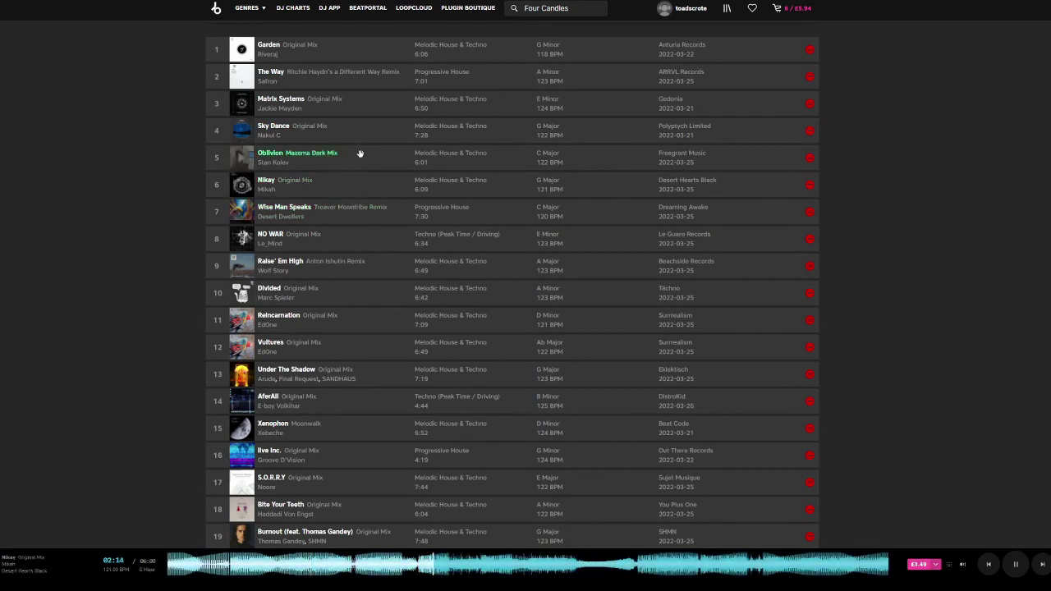
drag(388, 191, 394, 146)
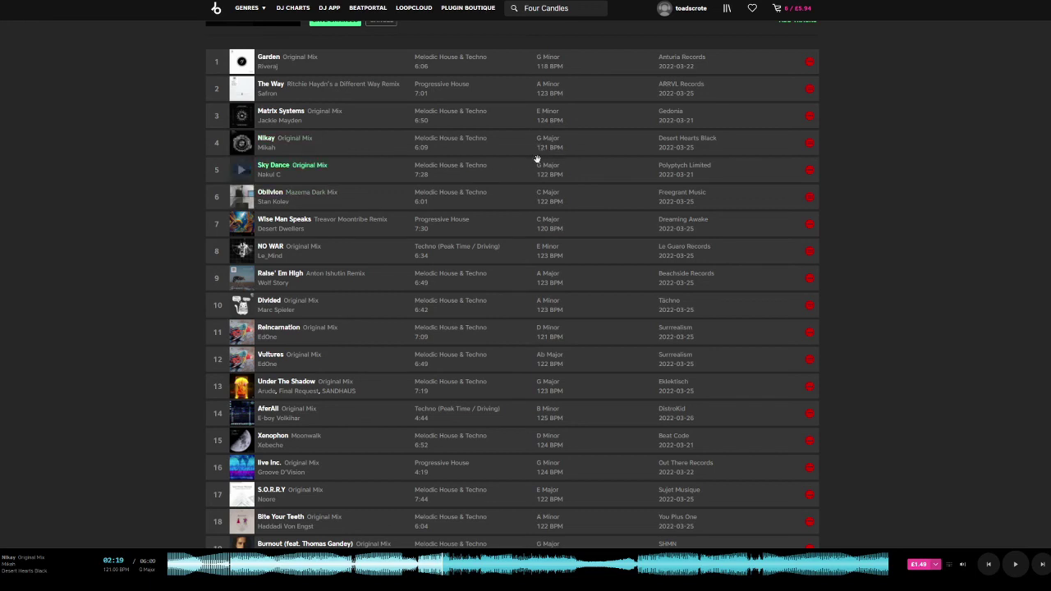
Check the transition from Nikay to Sky Dance by listening to Nikay's closing part and several sections of Sky Dance Original Mix.
click(248, 145)
click(798, 565)
click(840, 566)
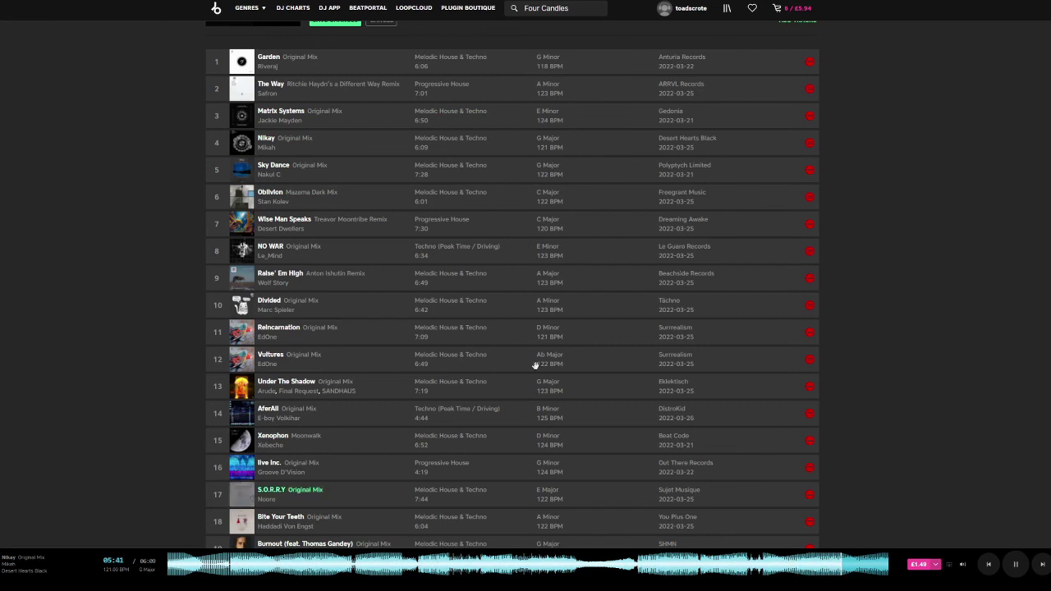
click(242, 170)
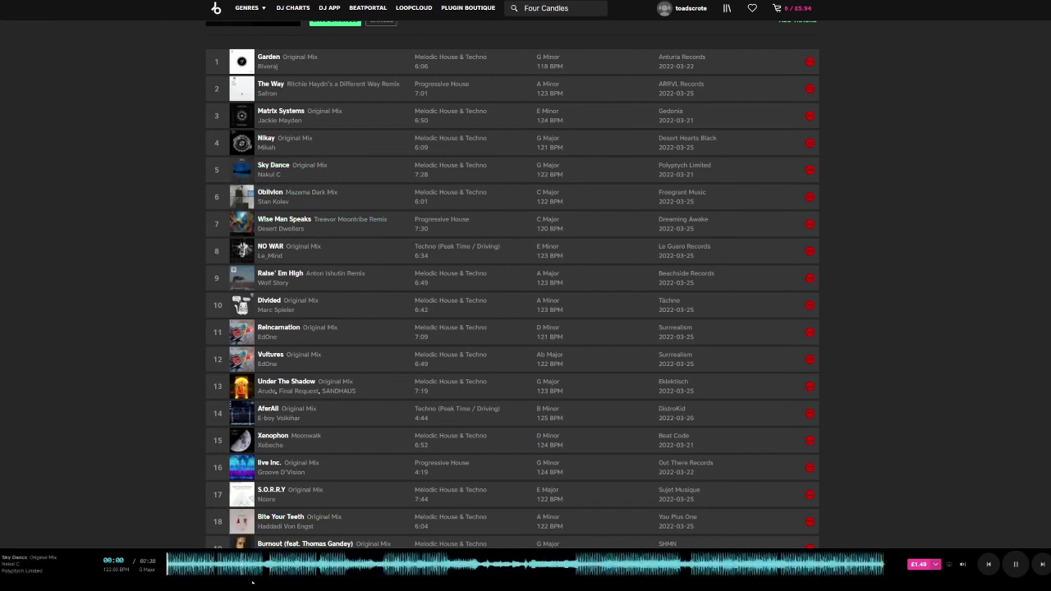
click(411, 567)
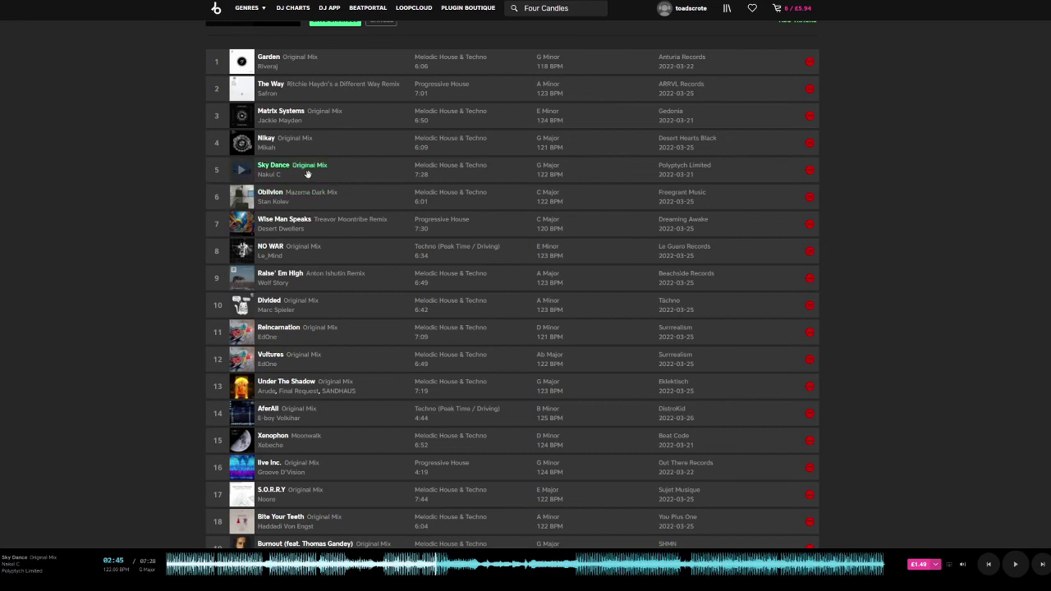
click(794, 566)
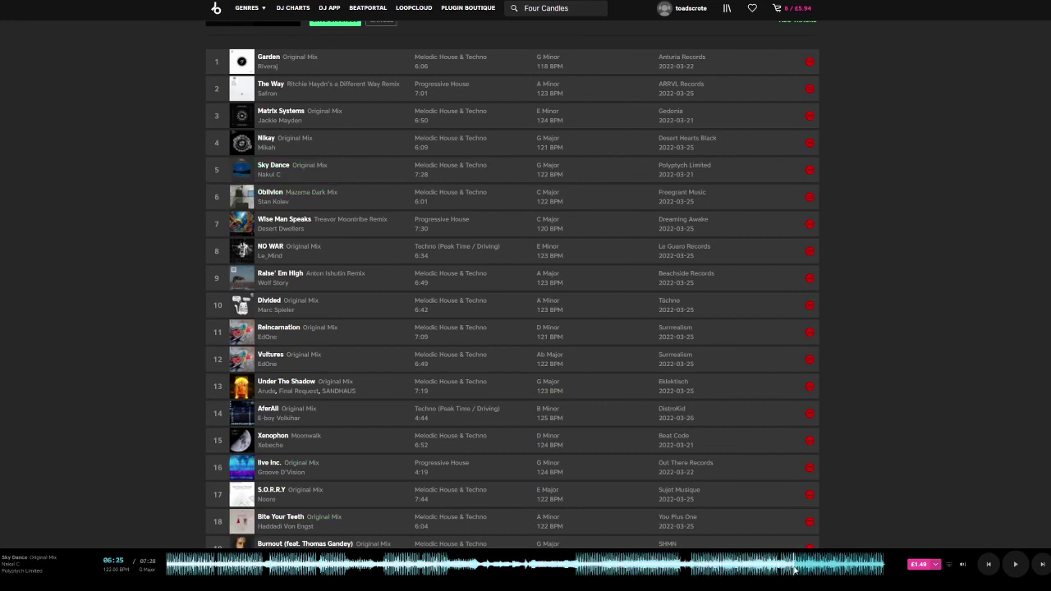
click(746, 568)
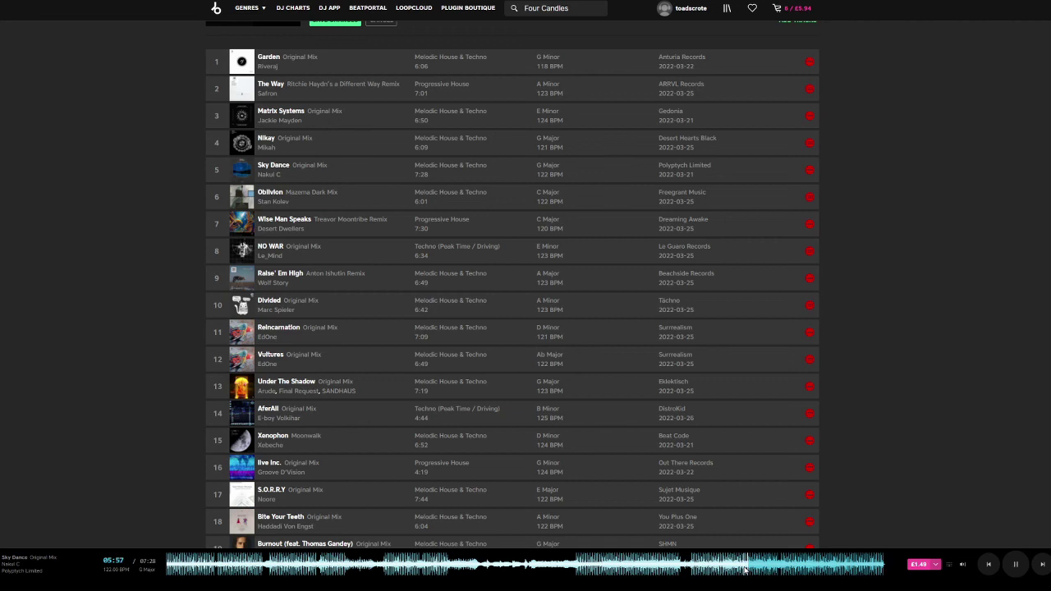
Preview several sections of Oblivion Mazema Dark Mix and of Wise Man Speaks Treavor Moontribe Remix.
click(240, 200)
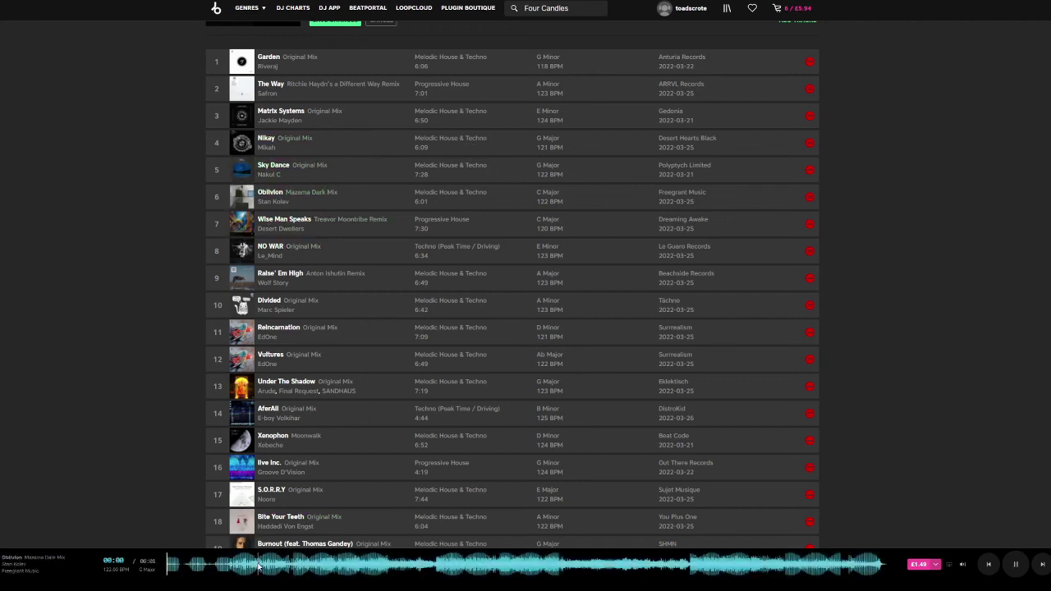
click(269, 567)
click(354, 568)
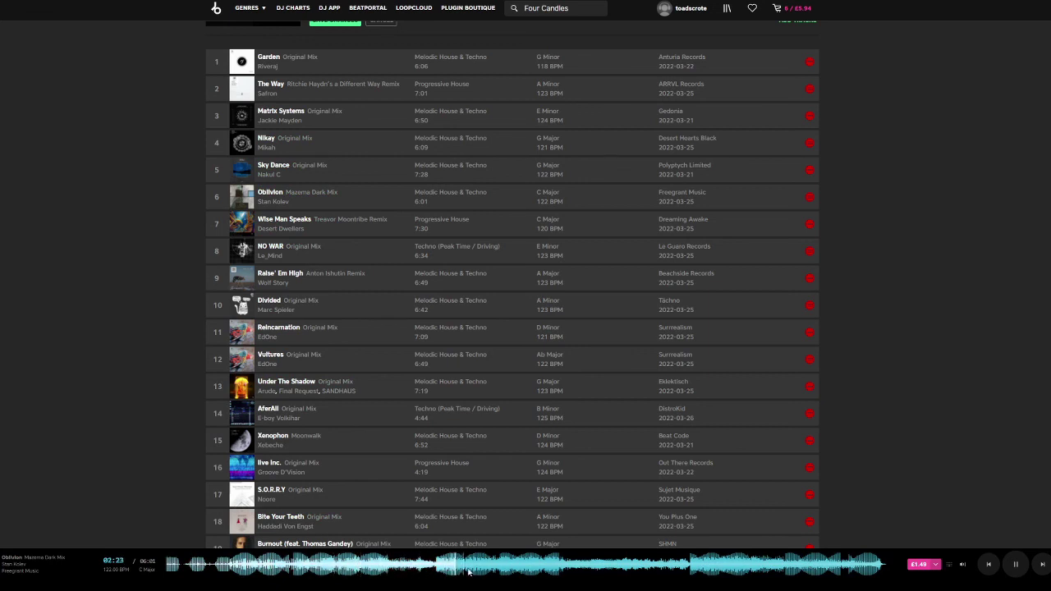
click(511, 568)
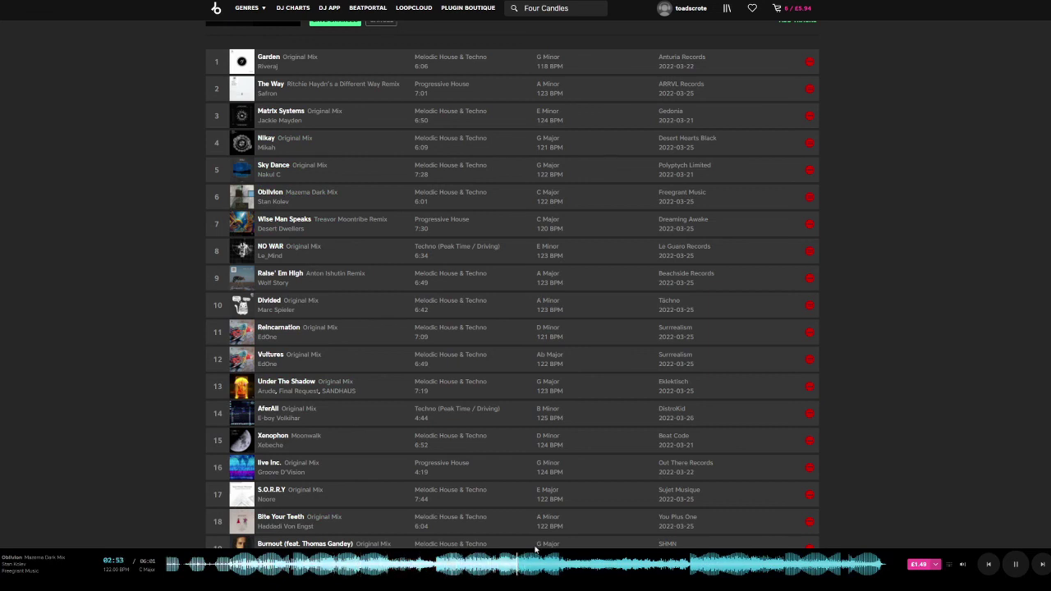
click(241, 223)
click(306, 567)
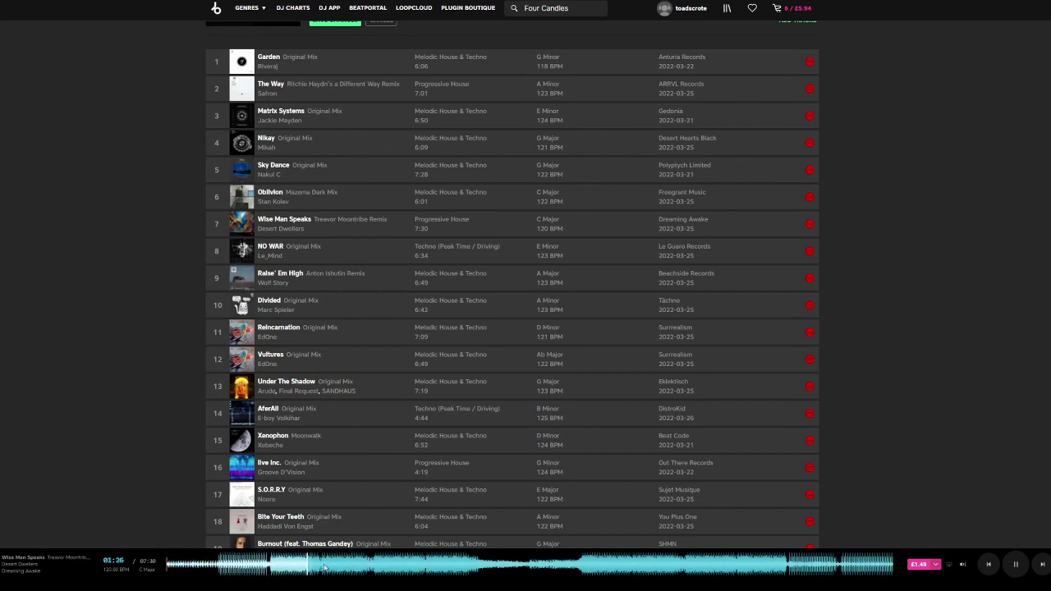
click(410, 568)
click(456, 569)
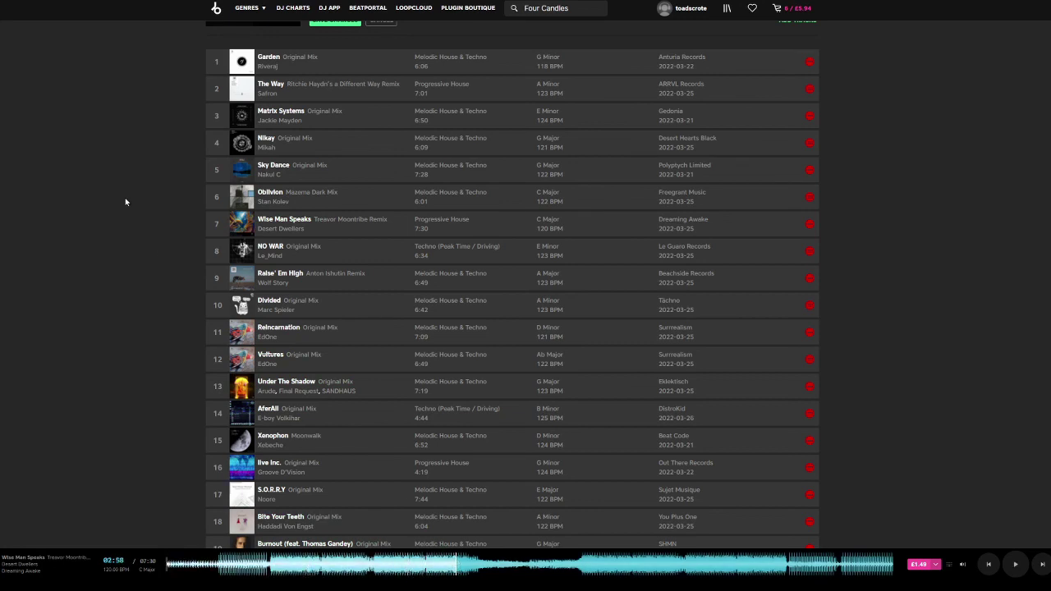
Review the playlist's running order and replay parts of Wise Man Speaks Treavor Moontribe Remix.
scroll(513, 284, down, 2)
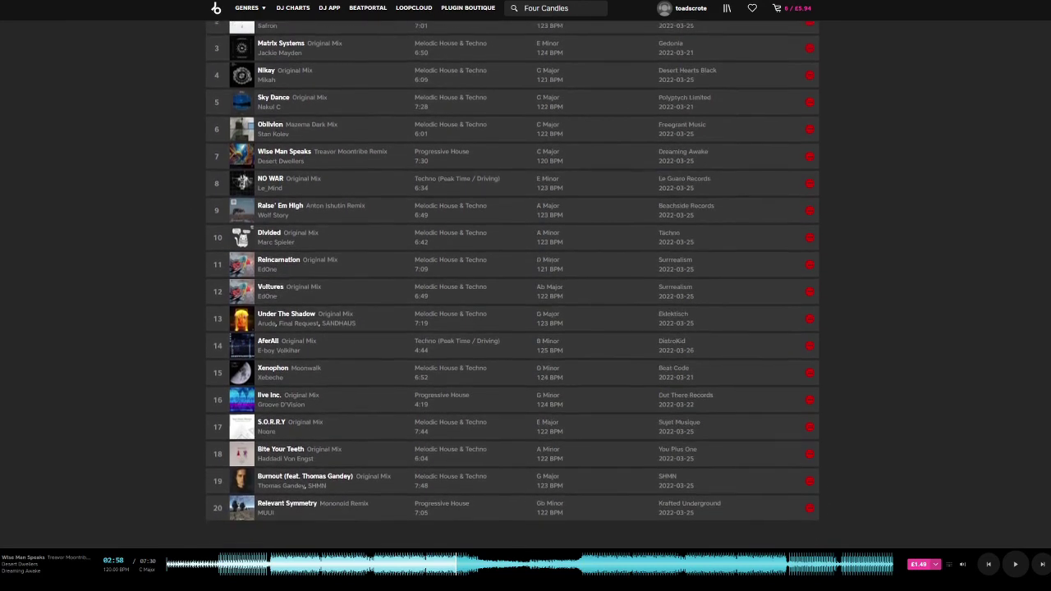
scroll(512, 284, down, 2)
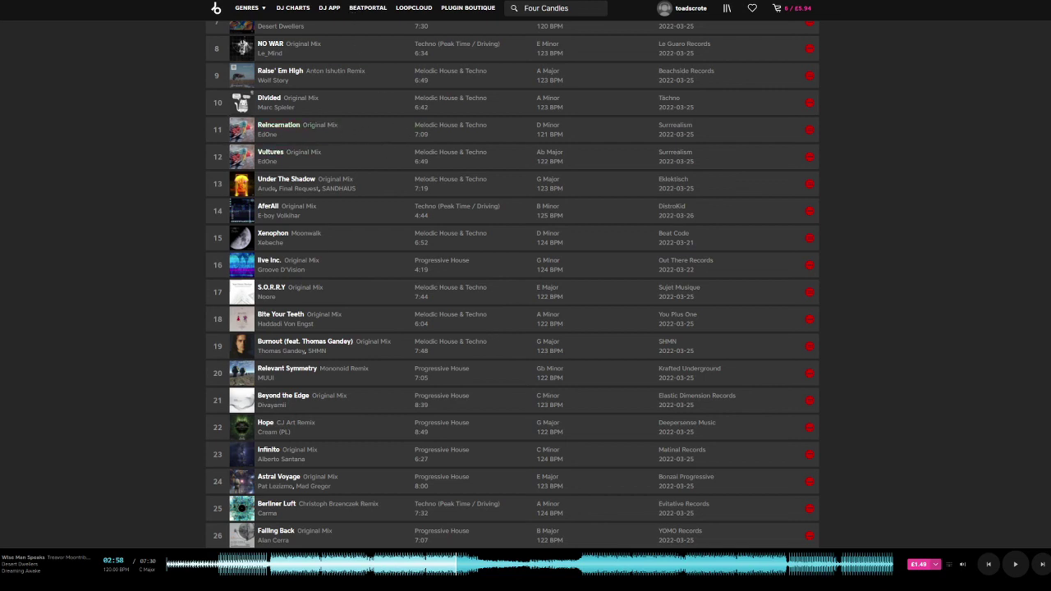
scroll(512, 284, up, 3)
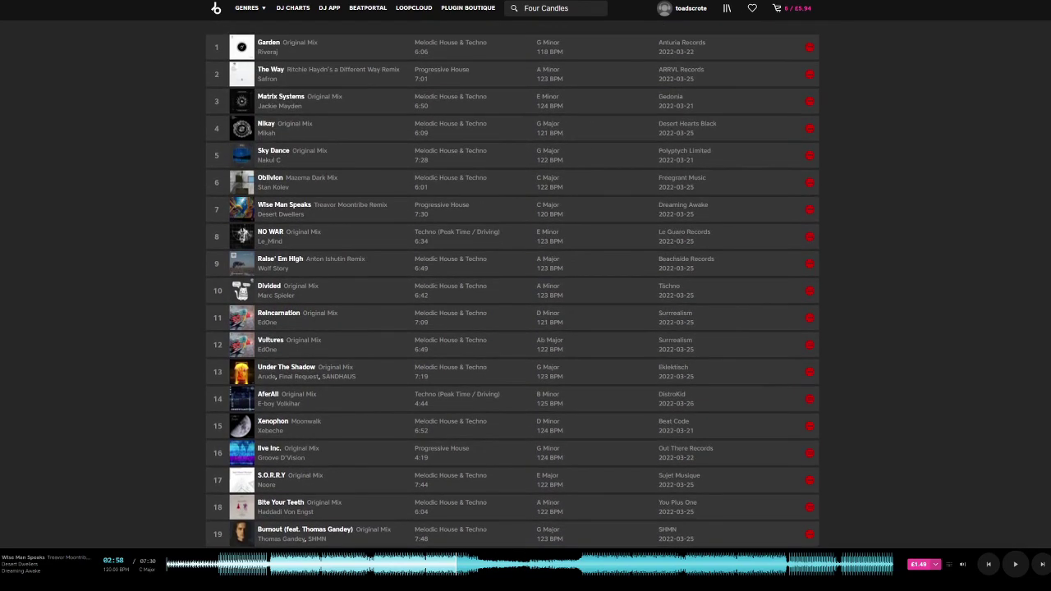
scroll(513, 284, down, 1)
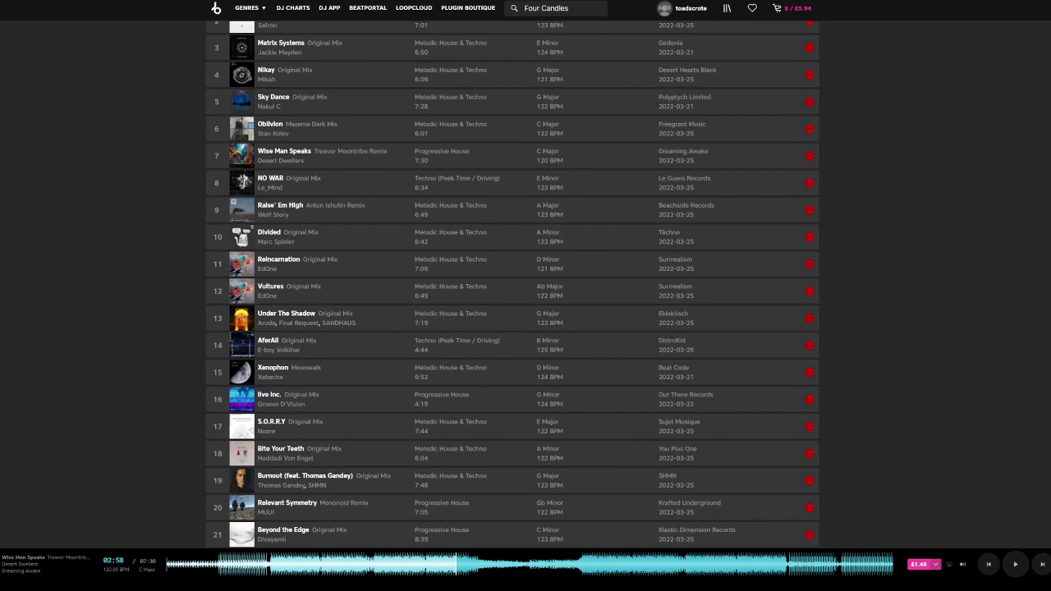
scroll(513, 284, up, 1)
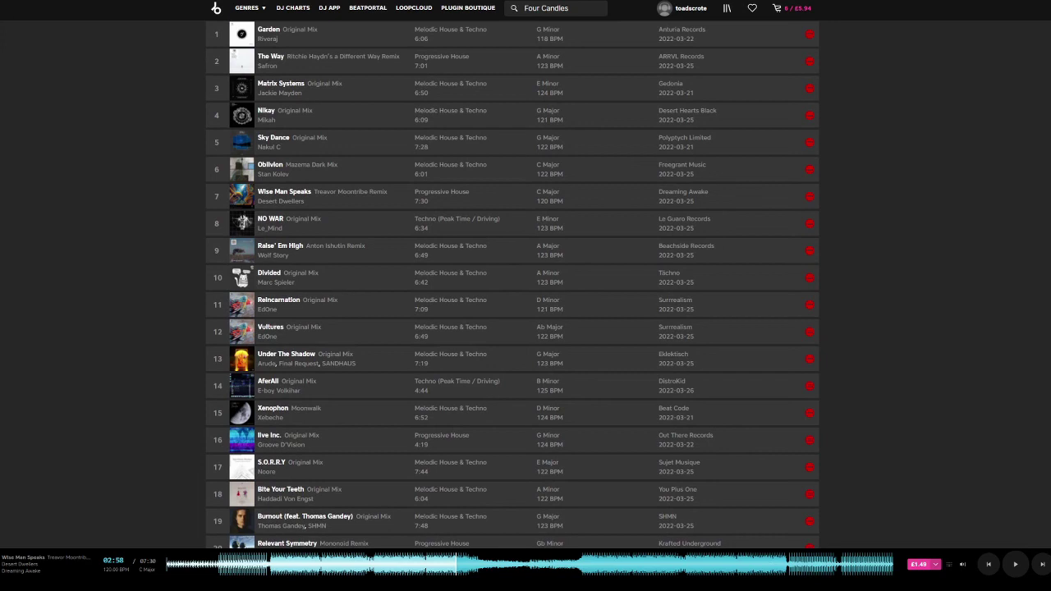
click(399, 567)
click(450, 565)
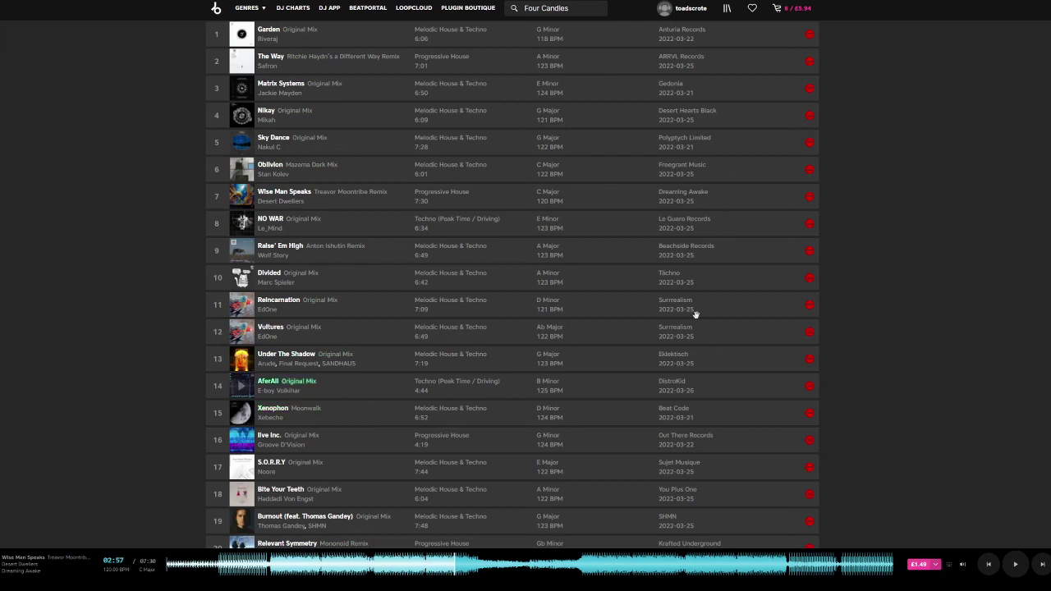
scroll(512, 284, down, 6)
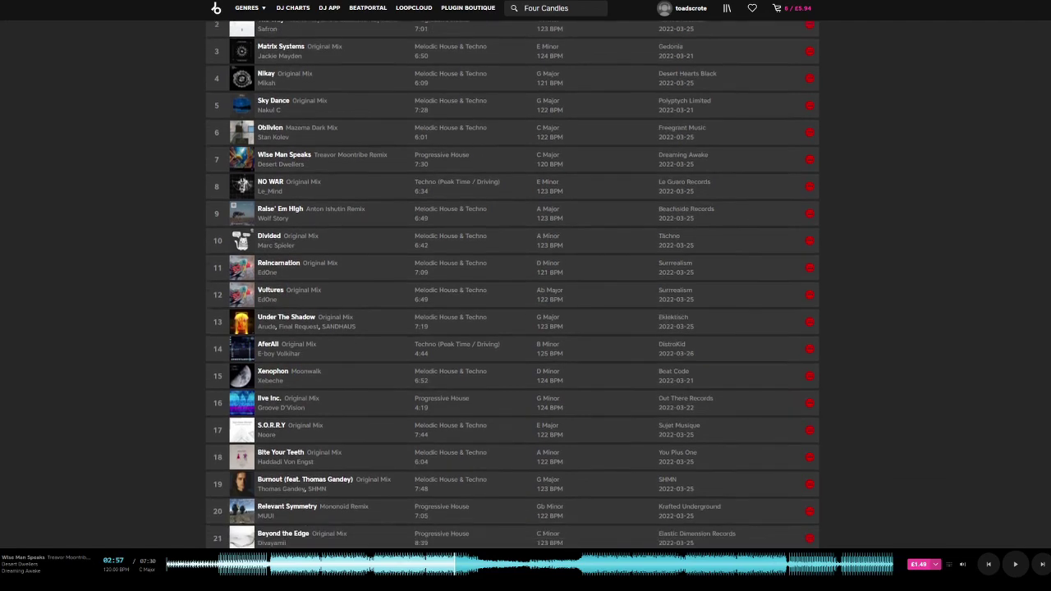
scroll(512, 284, down, 2)
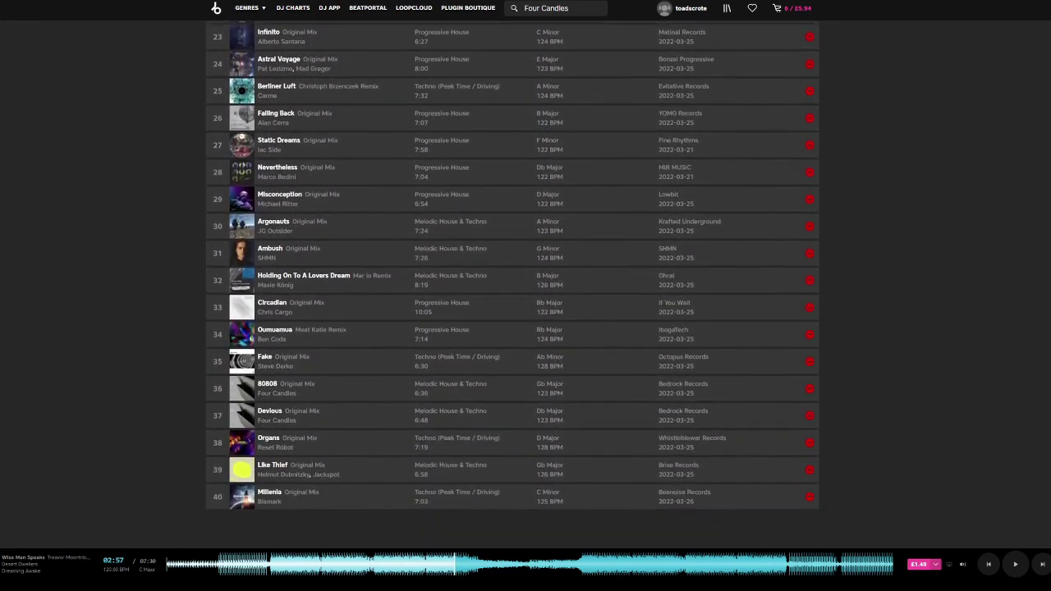
scroll(512, 284, down, 3)
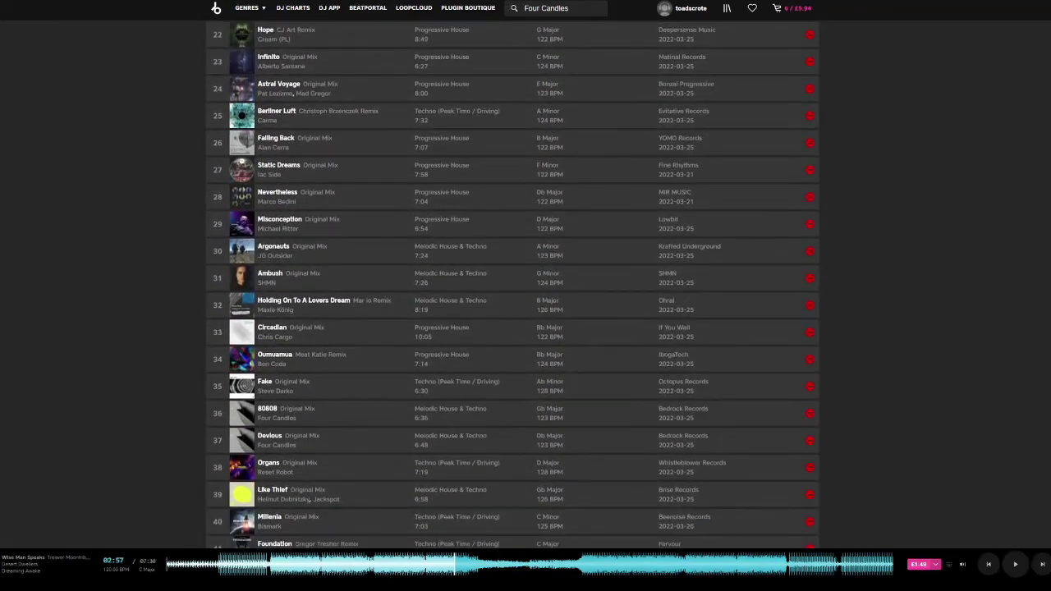
scroll(512, 284, up, 10)
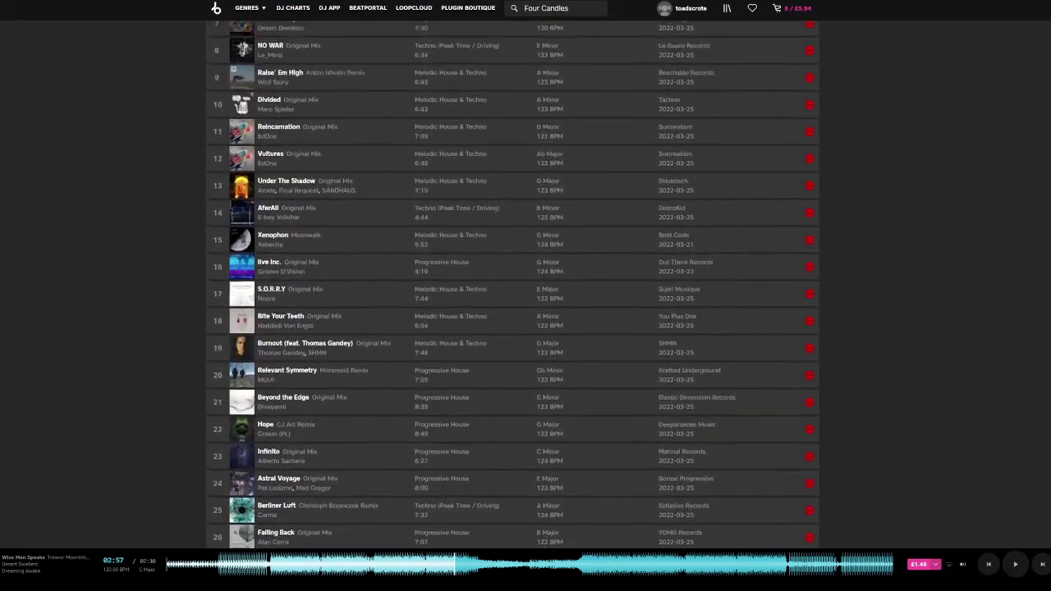
scroll(513, 284, down, 2)
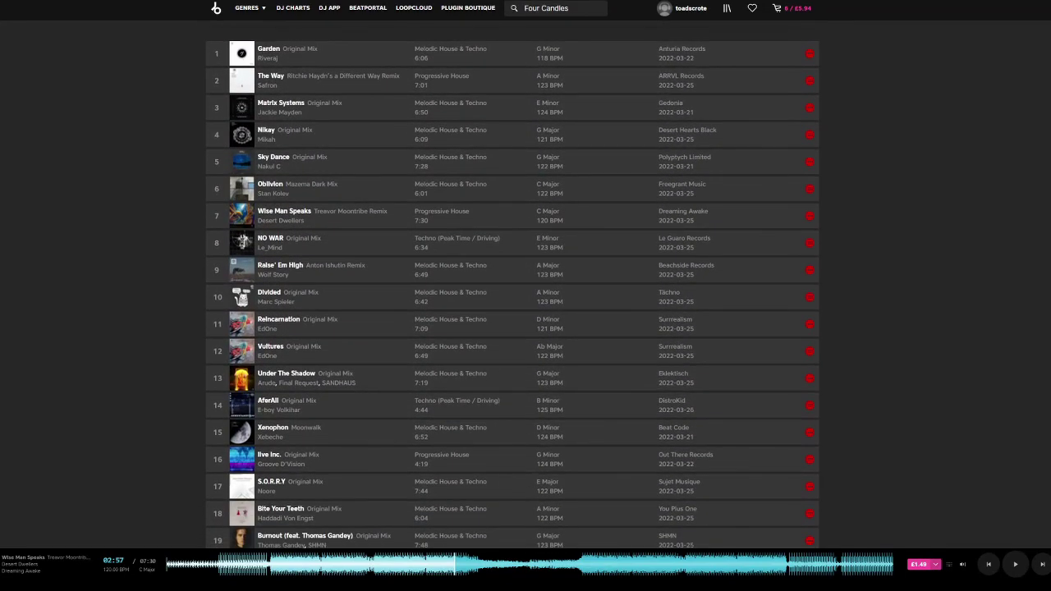